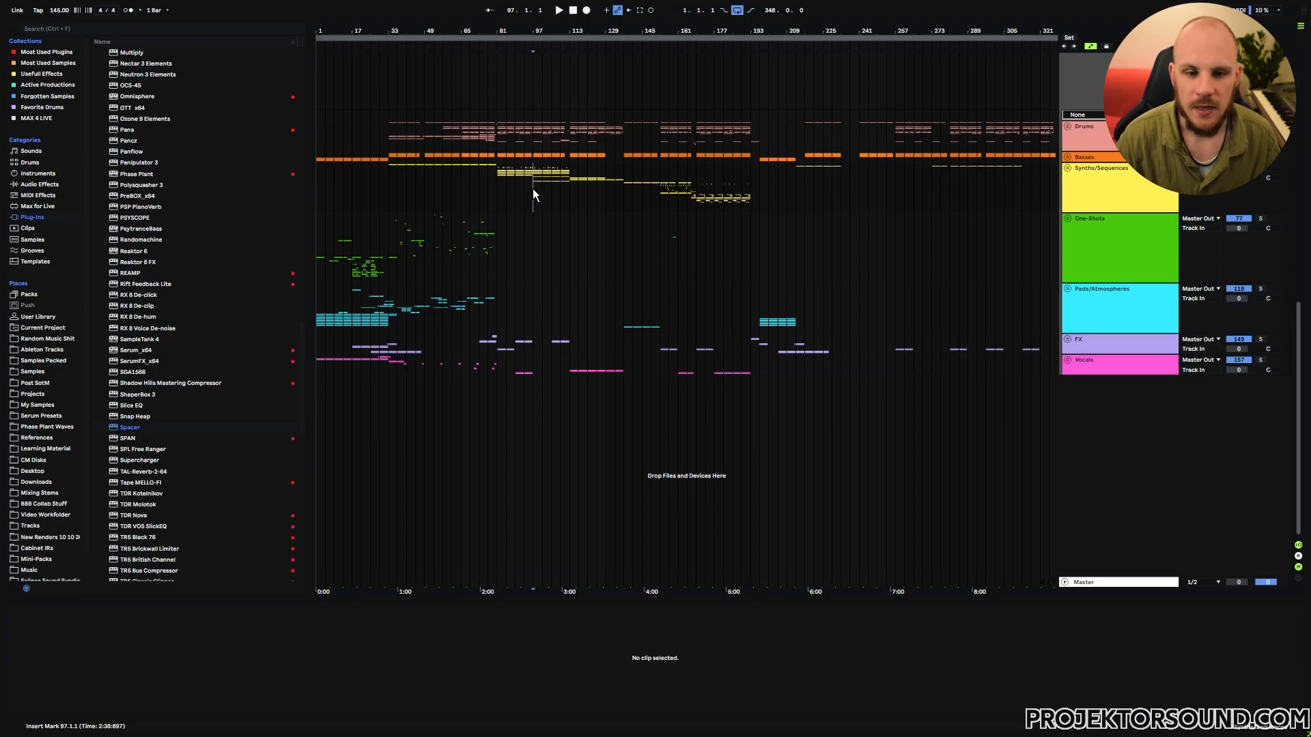
- Play the arrangement from bar 97 and solo track 55 inside the unfolded Synths/Sequences group
{"action": "key", "text": "space"}
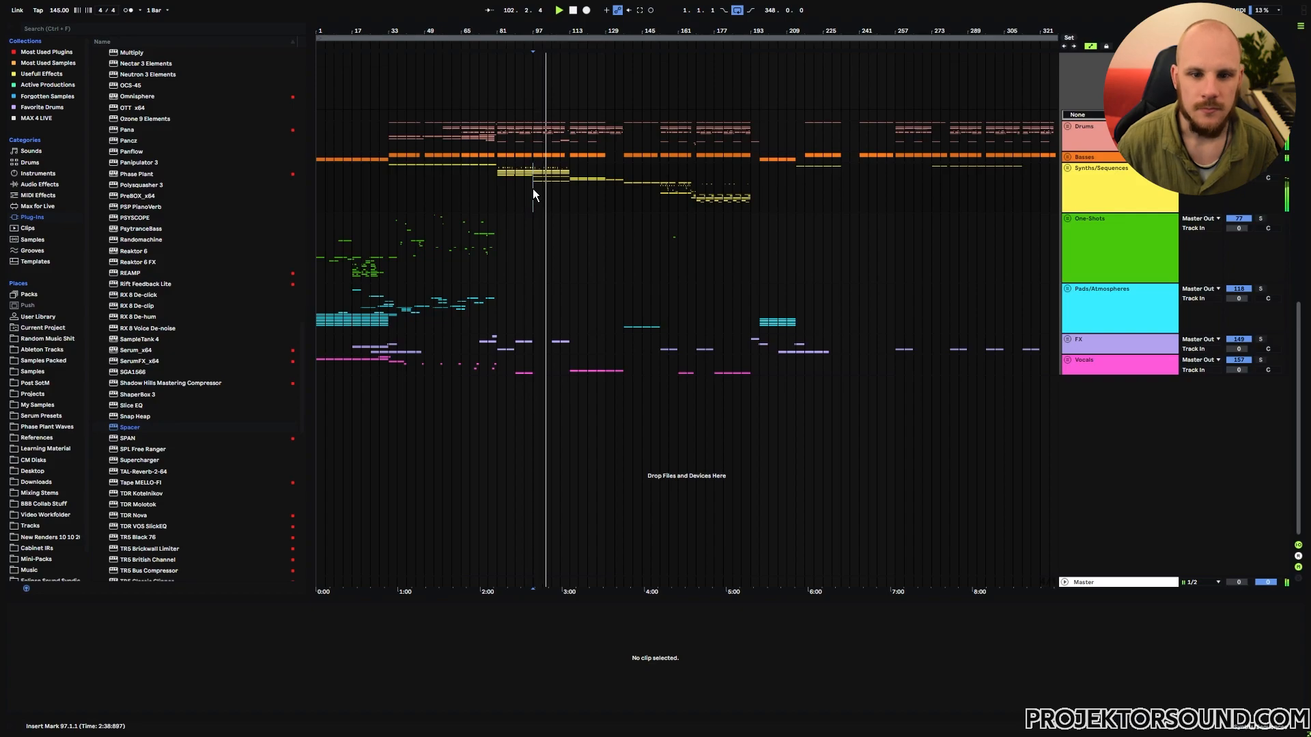
{"action": "left_click", "coordinate": [1068, 167]}
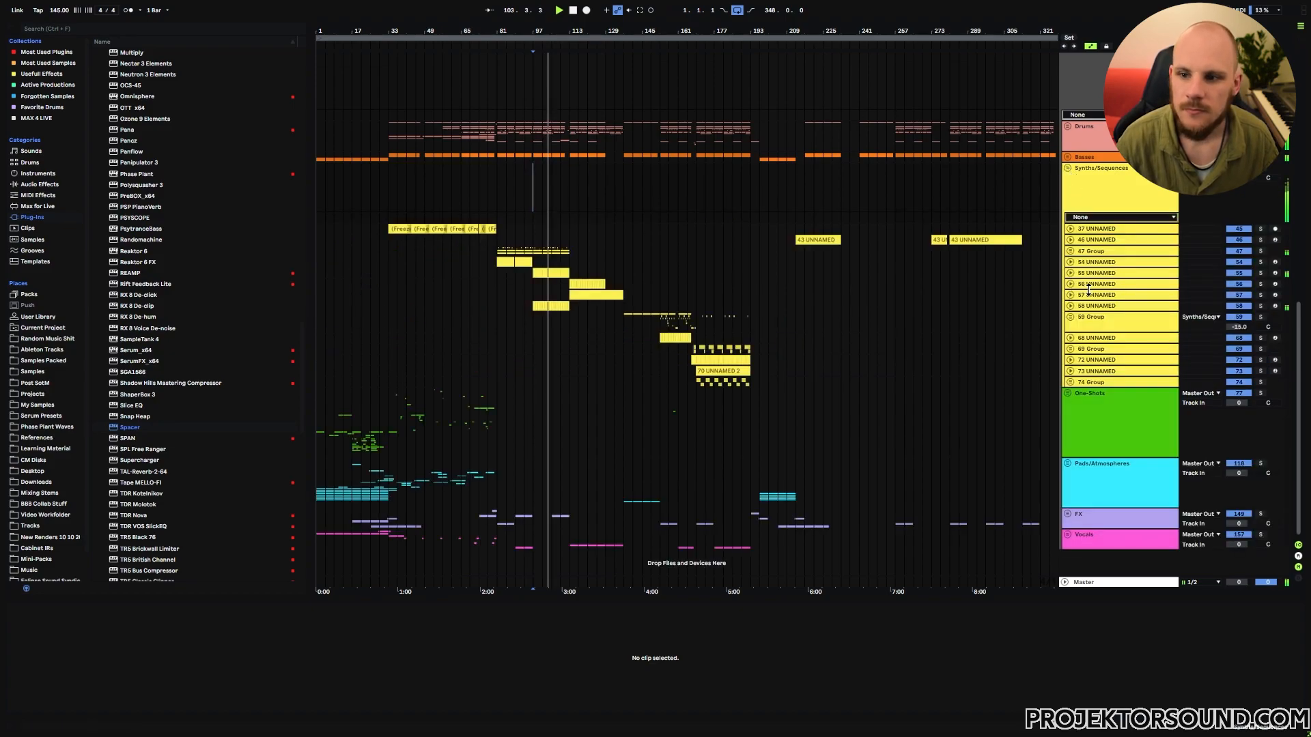
{"action": "left_click", "coordinate": [1259, 272]}
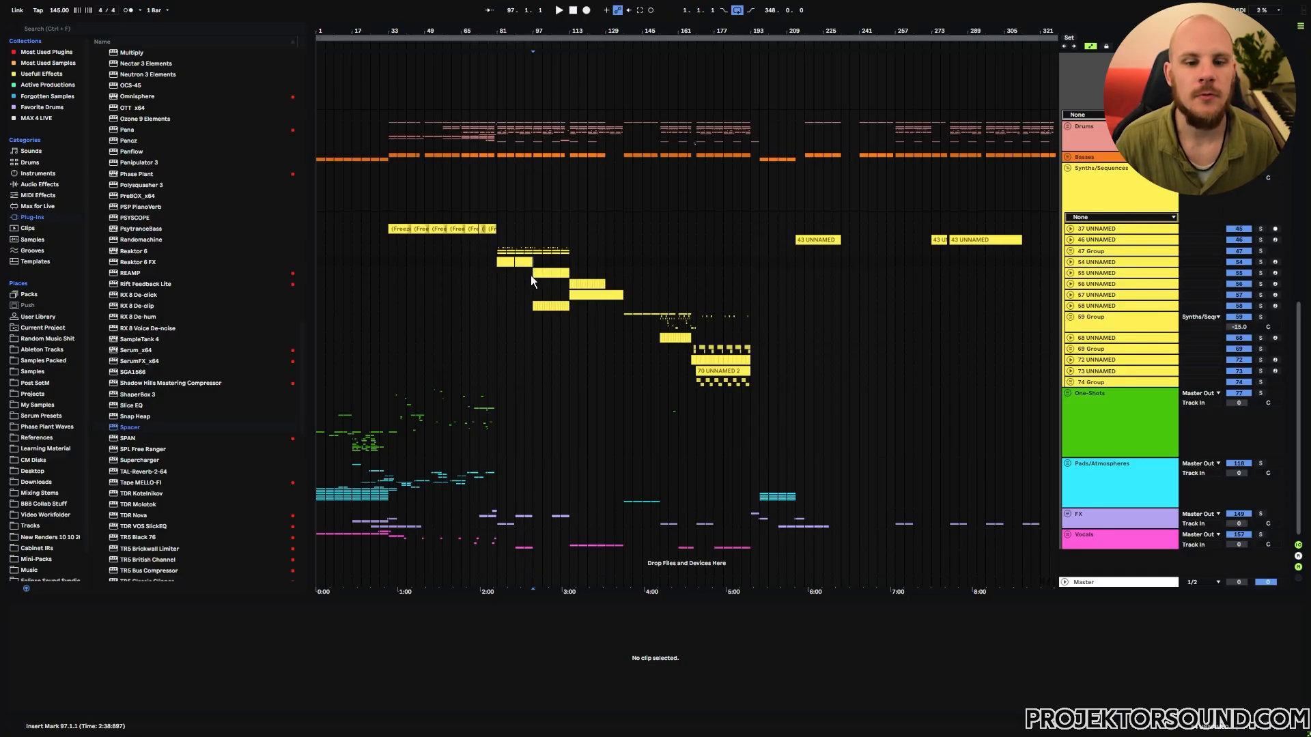
- Play the arrangement from bar 81 and mark bars 97 to 113 on the 47 Group
{"action": "left_click_drag", "start_coordinate": [530, 276], "coordinate": [573, 275]}
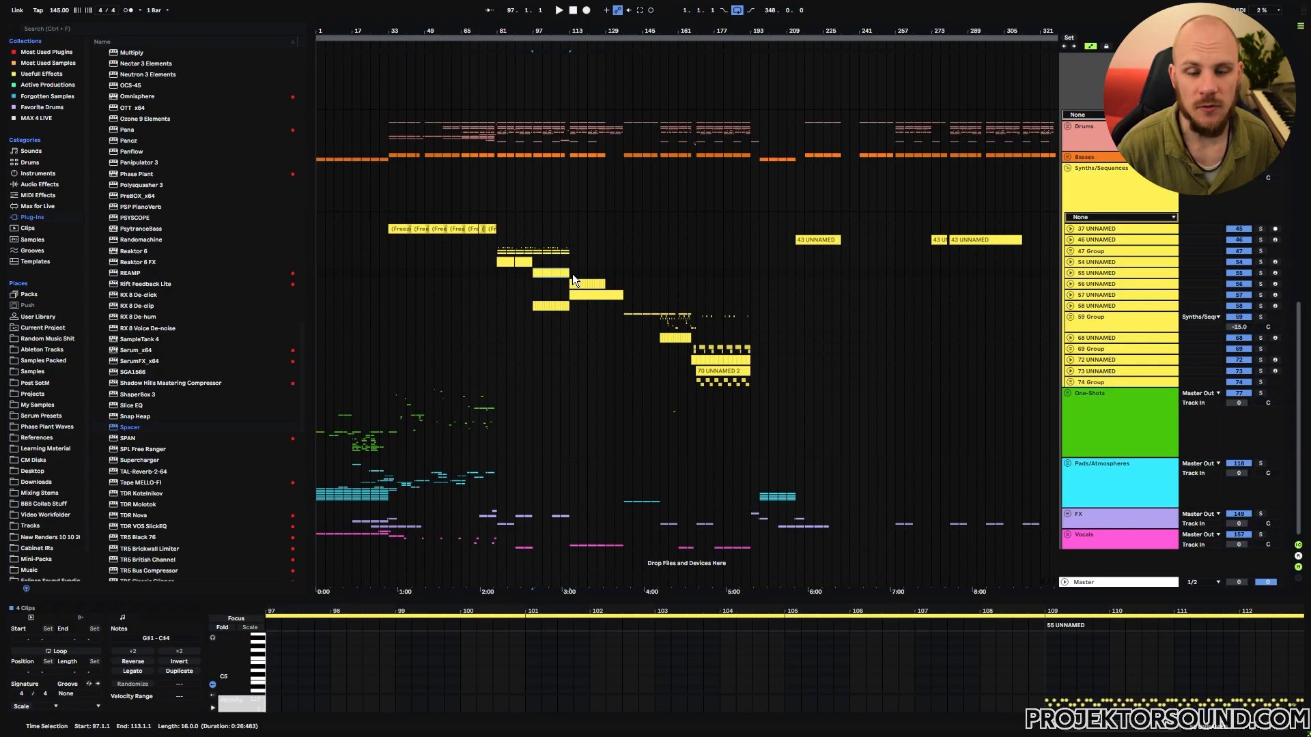
{"action": "left_click", "coordinate": [416, 275]}
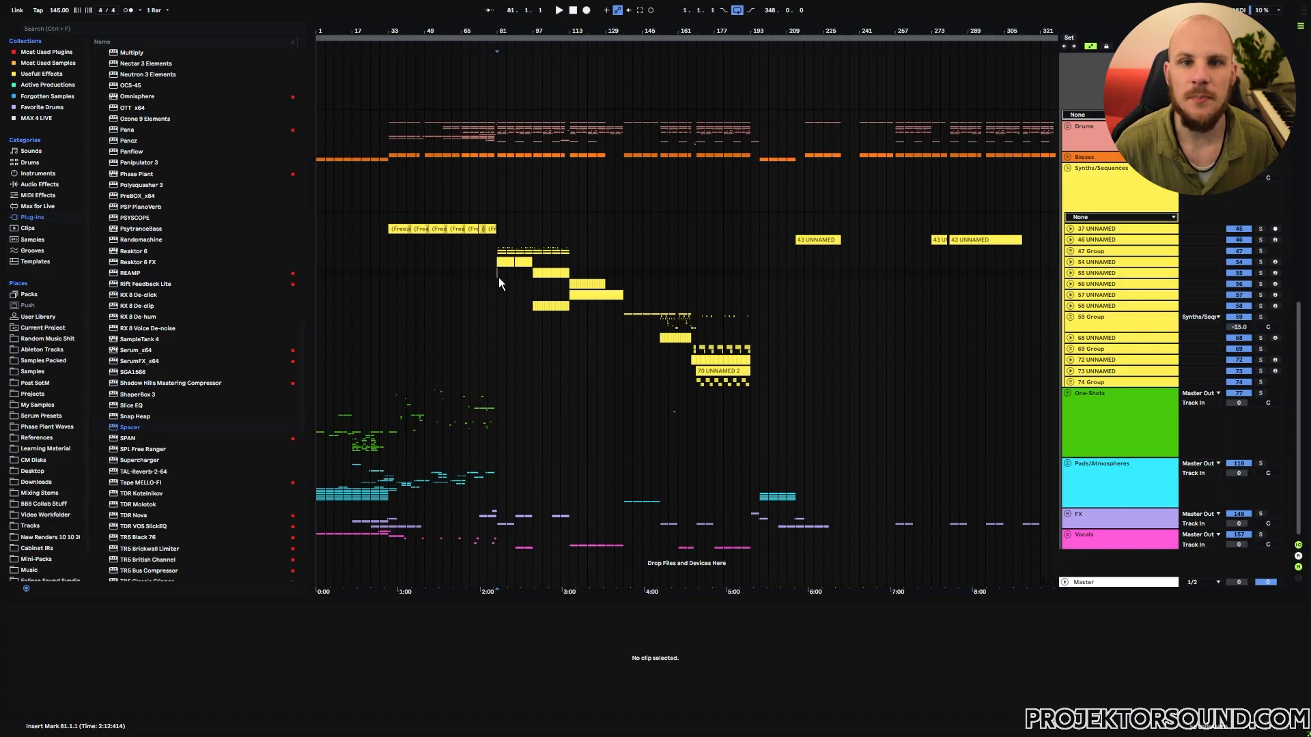
{"action": "key", "text": "space"}
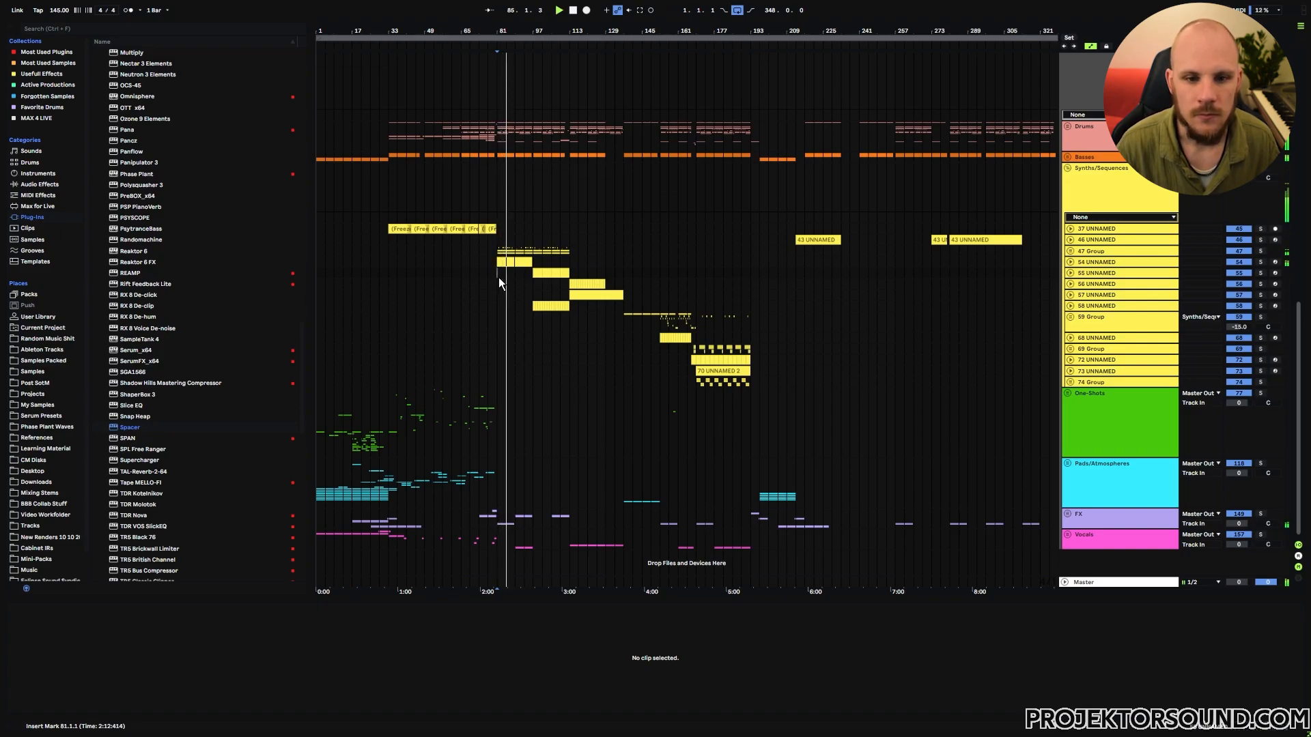
{"action": "left_click", "coordinate": [535, 252]}
{"action": "left_click_drag", "start_coordinate": [536, 252], "coordinate": [572, 253]}
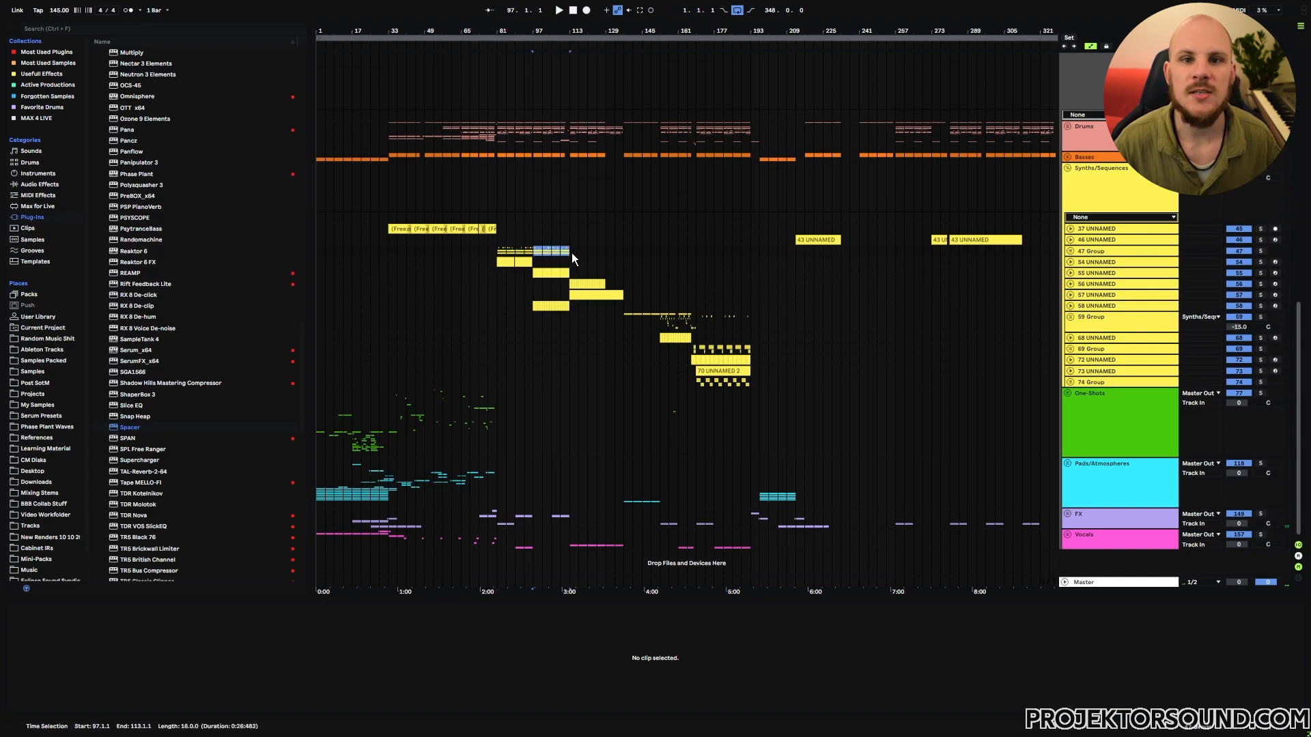
- Play a few bars of the arrangement from bar 113 and stop playback
{"action": "left_click", "coordinate": [572, 252]}
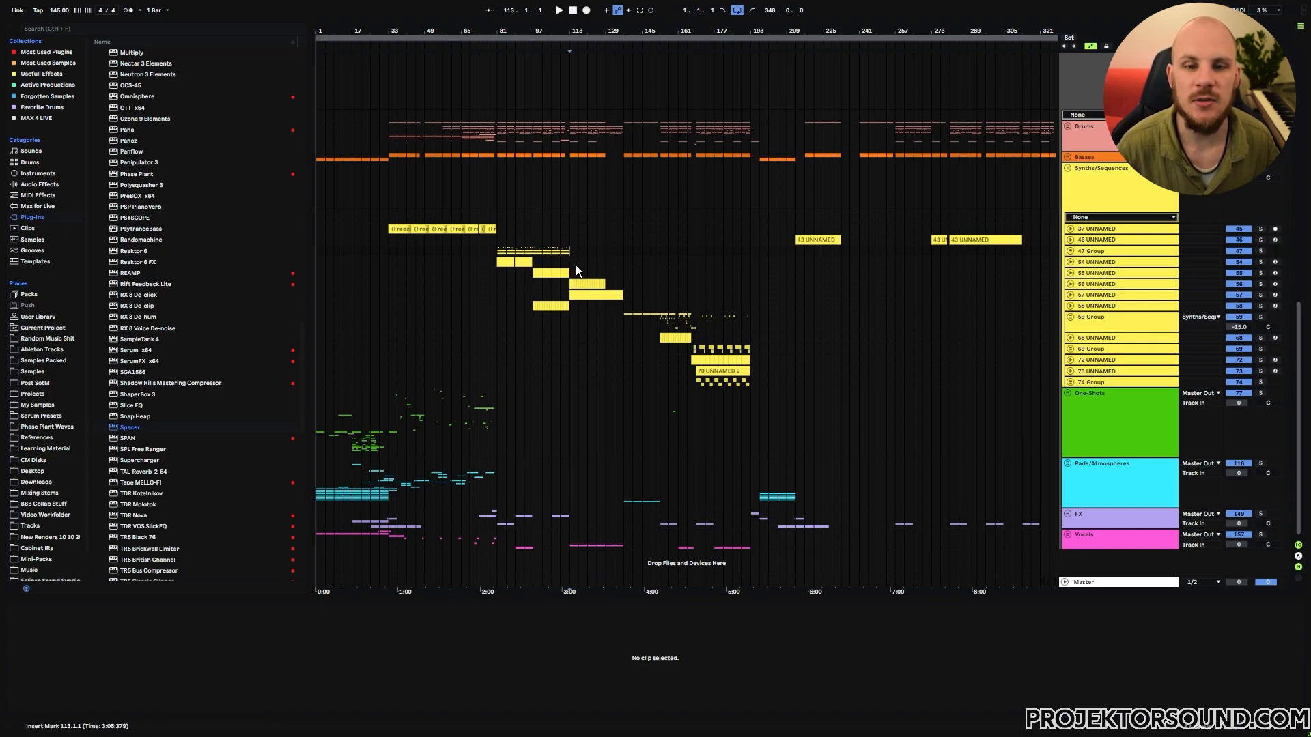
{"action": "left_click", "coordinate": [580, 283]}
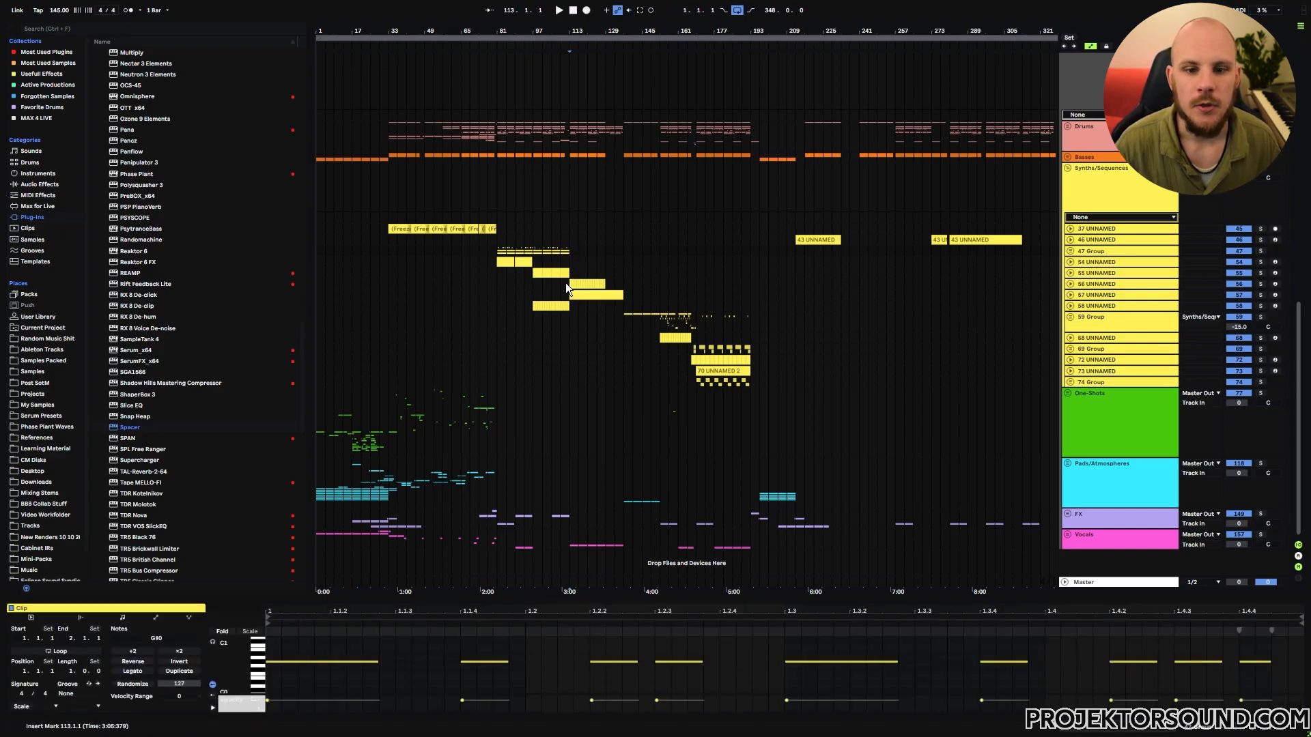
{"action": "left_click", "coordinate": [572, 246]}
{"action": "key", "text": "space"}
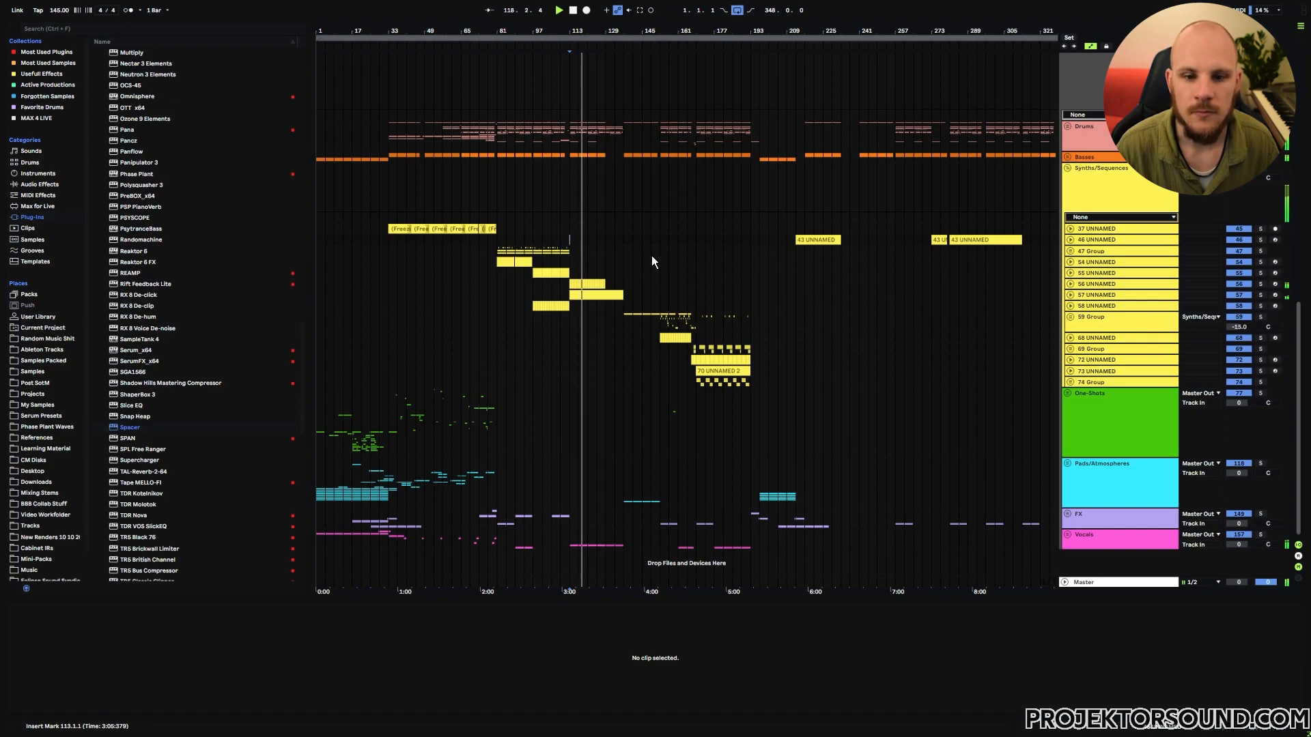
{"action": "key", "text": "space"}
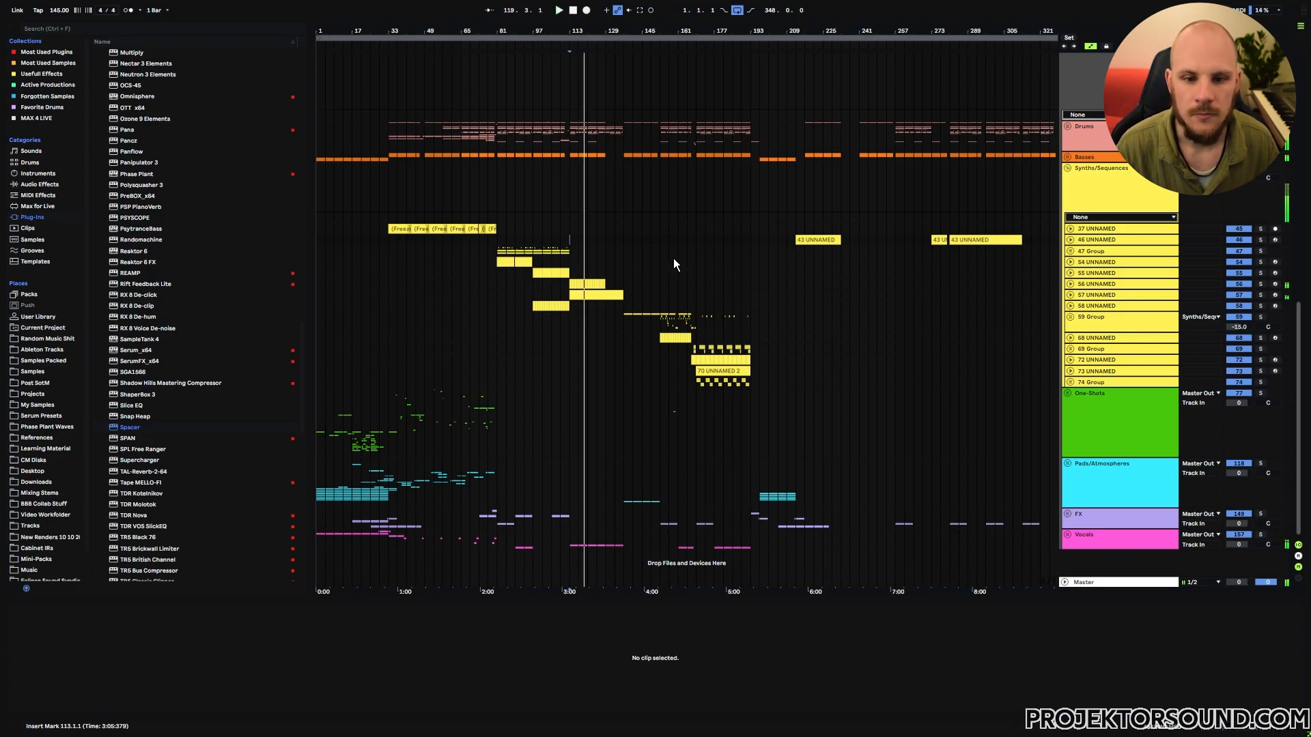
- Unfold track 55 and zoom the arrangement in around its clip starting at bar 97
{"action": "left_click", "coordinate": [534, 295]}
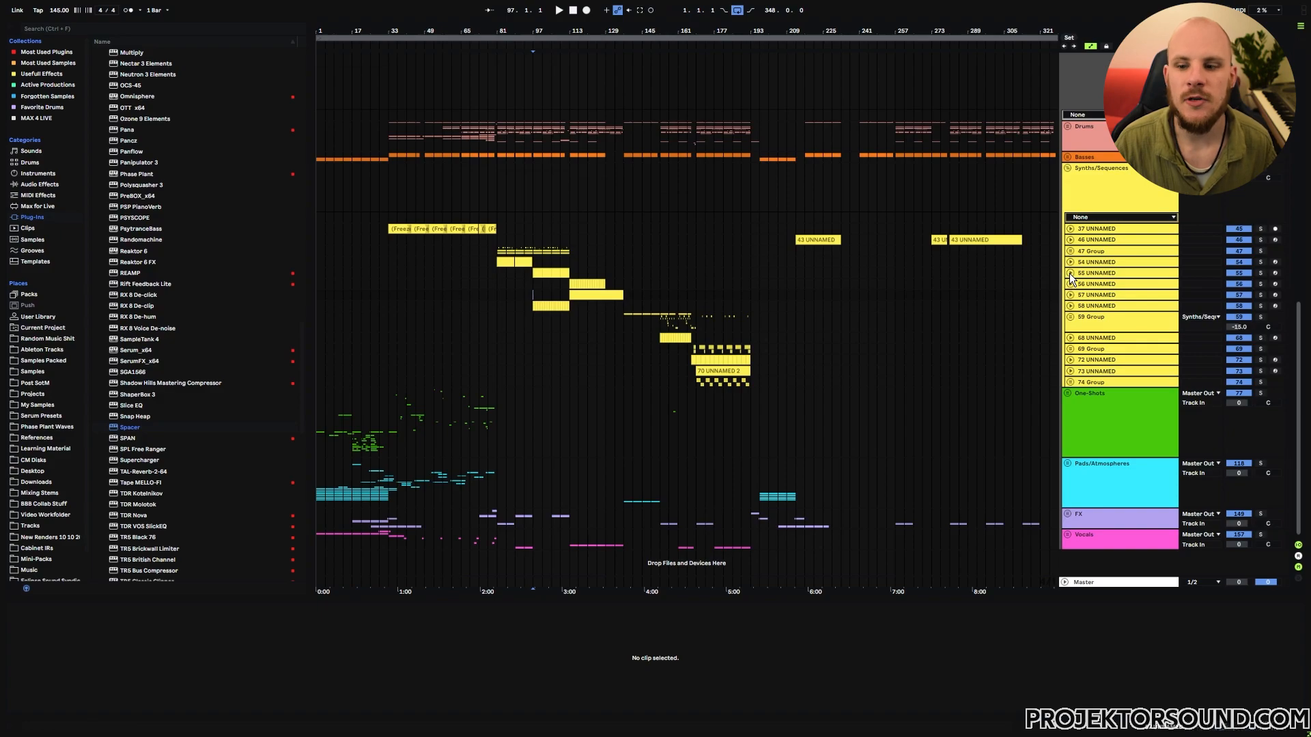
{"action": "left_click", "coordinate": [1069, 273]}
{"action": "left_click_drag", "start_coordinate": [537, 30], "coordinate": [503, 162]}
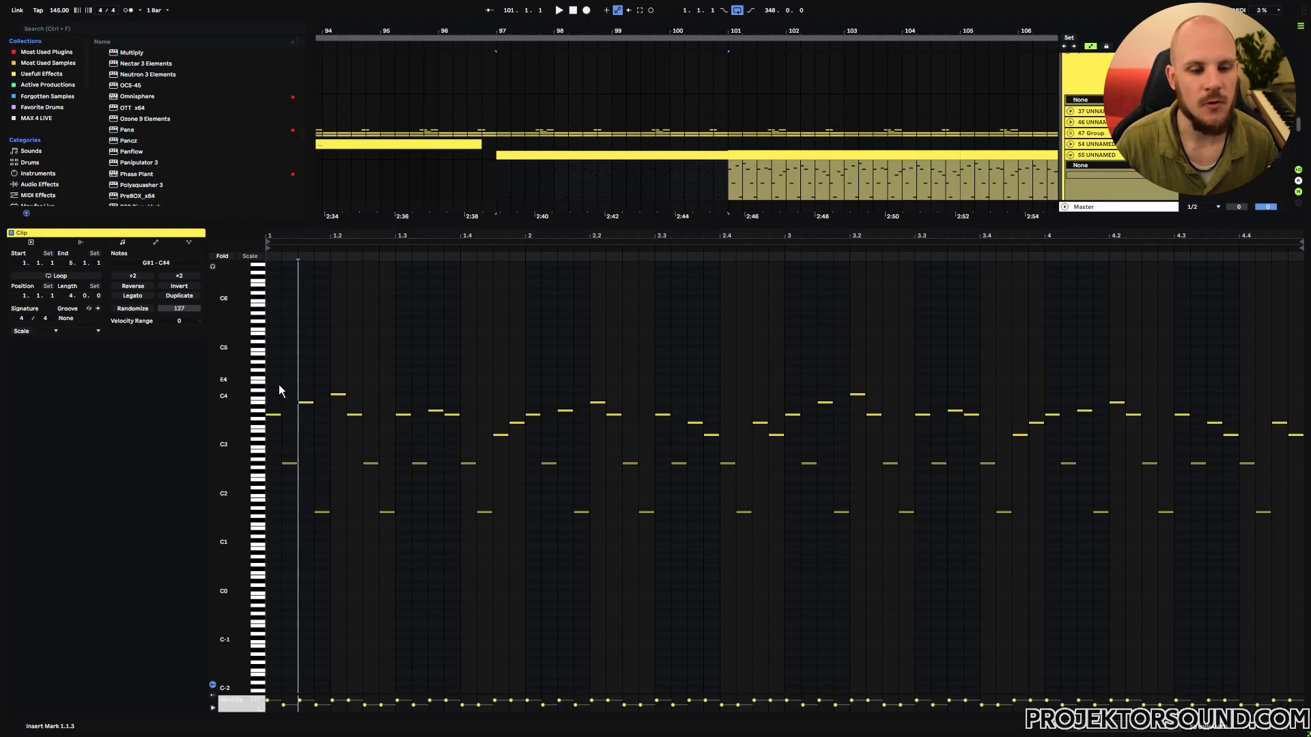
- Compare the velocities of the clip's upper melody notes and low G#1 and G#2 notes in an enlarged velocity lane
{"action": "left_click_drag", "start_coordinate": [275, 373], "coordinate": [1302, 453]}
{"action": "left_click_drag", "start_coordinate": [291, 453], "coordinate": [1291, 543]}
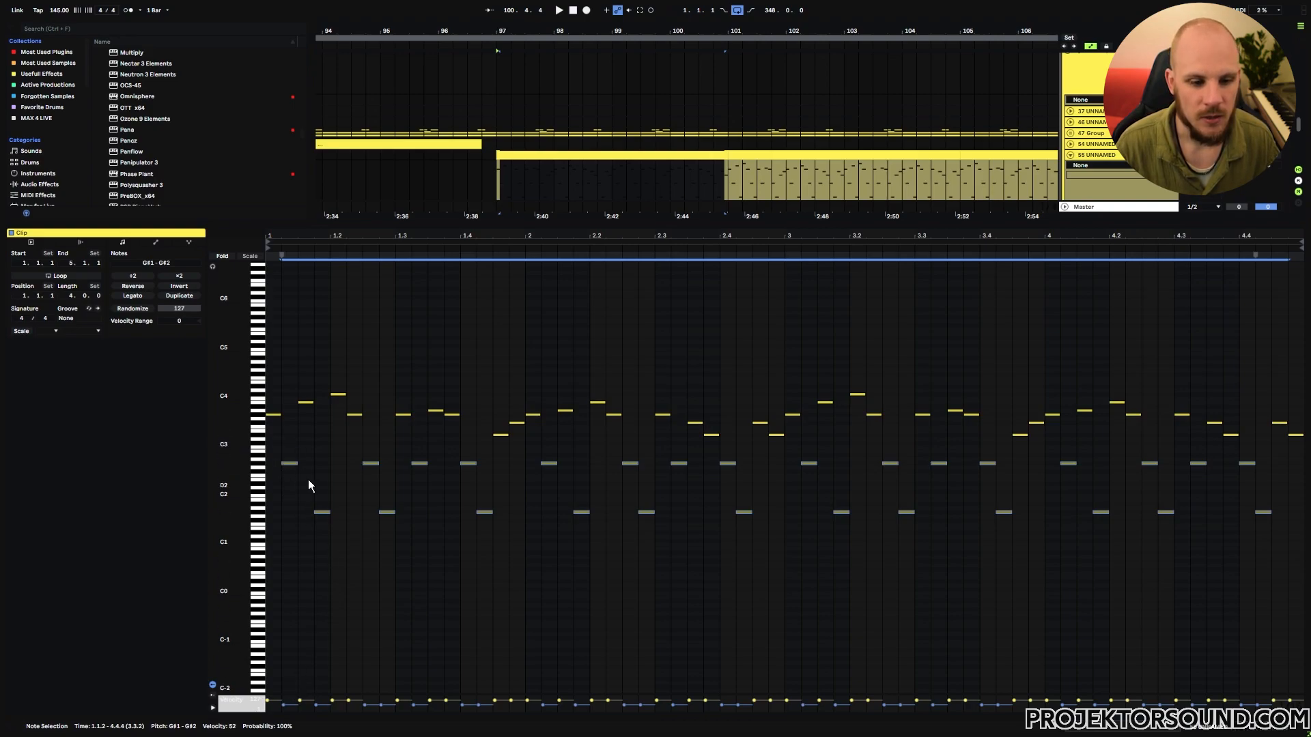
{"action": "left_click_drag", "start_coordinate": [375, 694], "coordinate": [381, 586]}
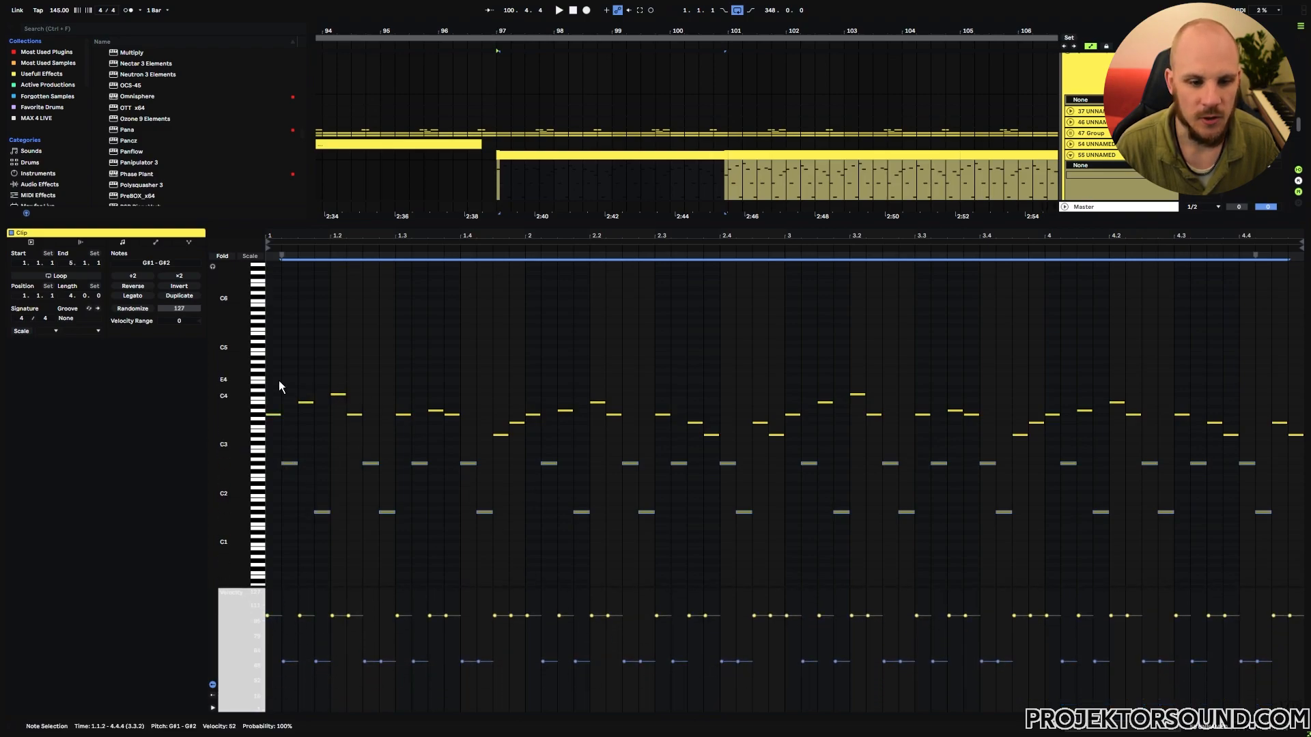
{"action": "left_click_drag", "start_coordinate": [251, 364], "coordinate": [250, 453]}
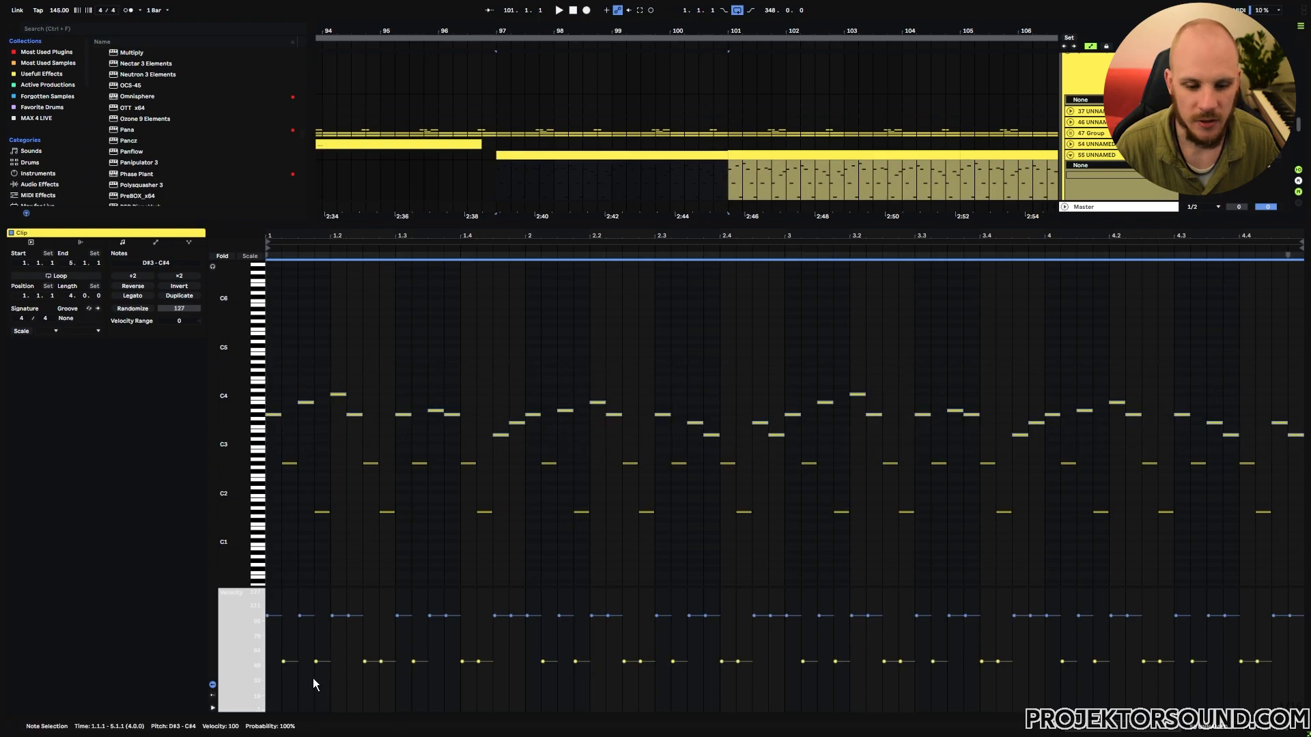
{"action": "left_click_drag", "start_coordinate": [594, 224], "coordinate": [594, 600]}
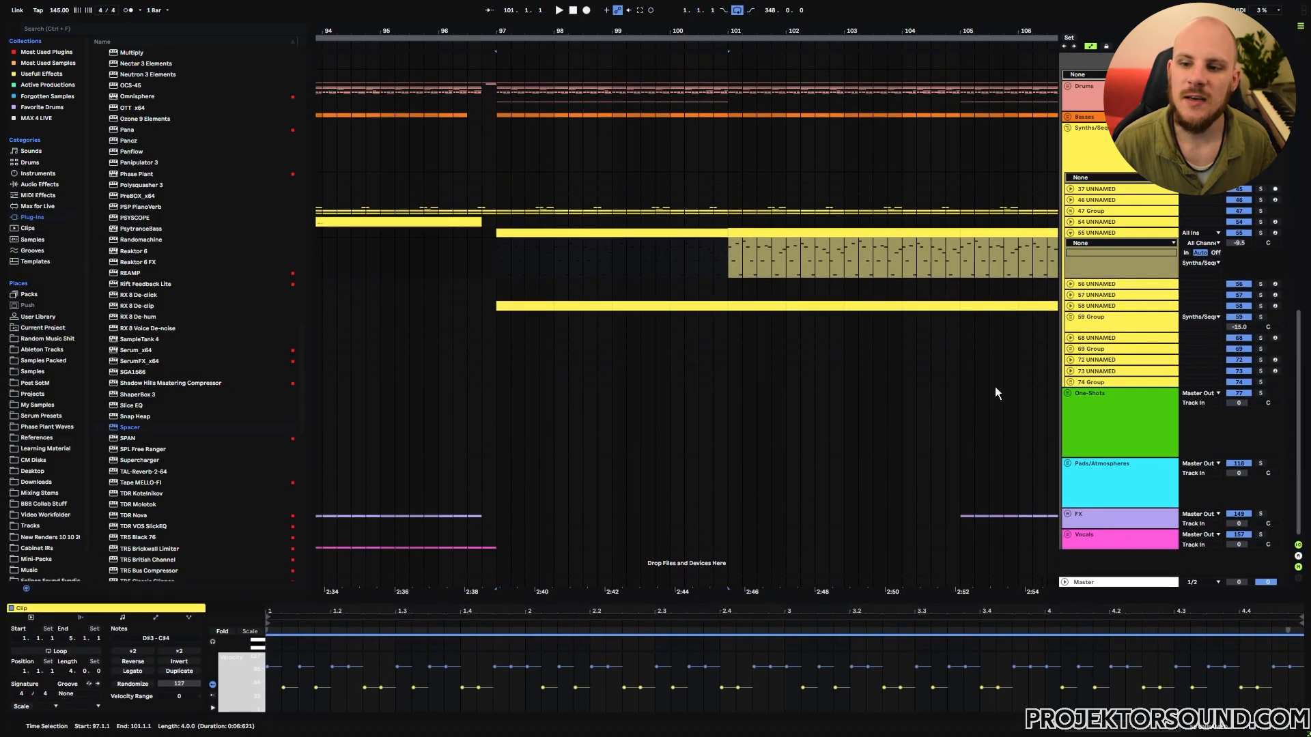
- Open the Serum instrument on track 55 and examine its velocity source and modulation matrix
{"action": "double_click", "coordinate": [1097, 231]}
{"action": "left_click", "coordinate": [88, 608]}
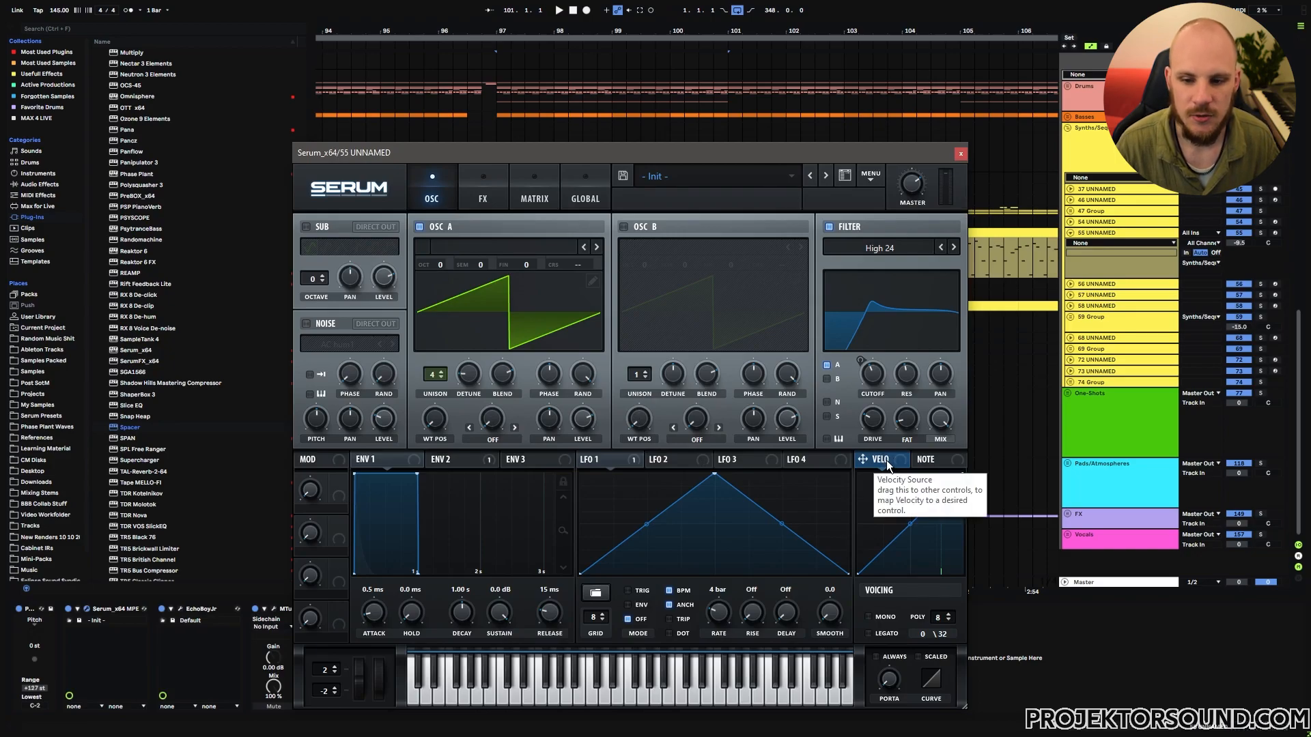
{"action": "left_click", "coordinate": [532, 186]}
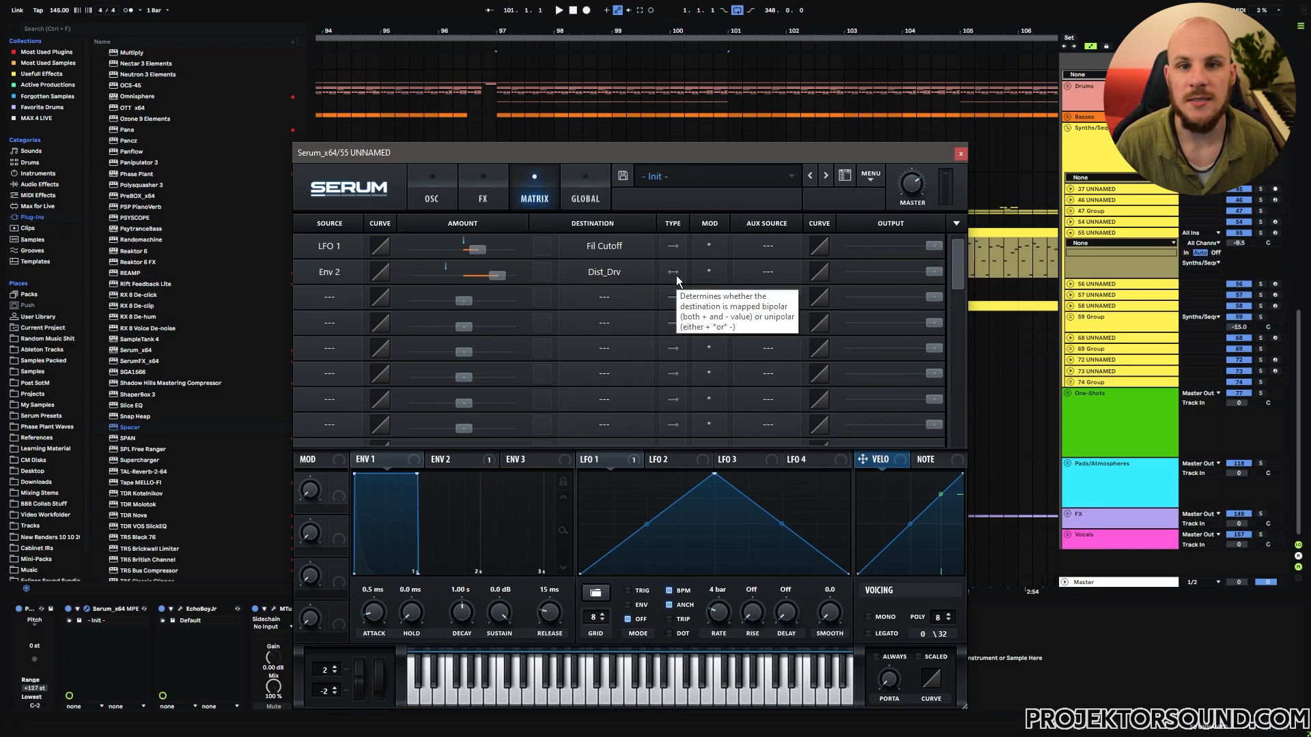
{"action": "left_click", "coordinate": [431, 186]}
- Map Serum's velocity source to the OSC A level and play the soloed track 55 sequence
{"action": "left_click_drag", "start_coordinate": [583, 419], "coordinate": [584, 590]}
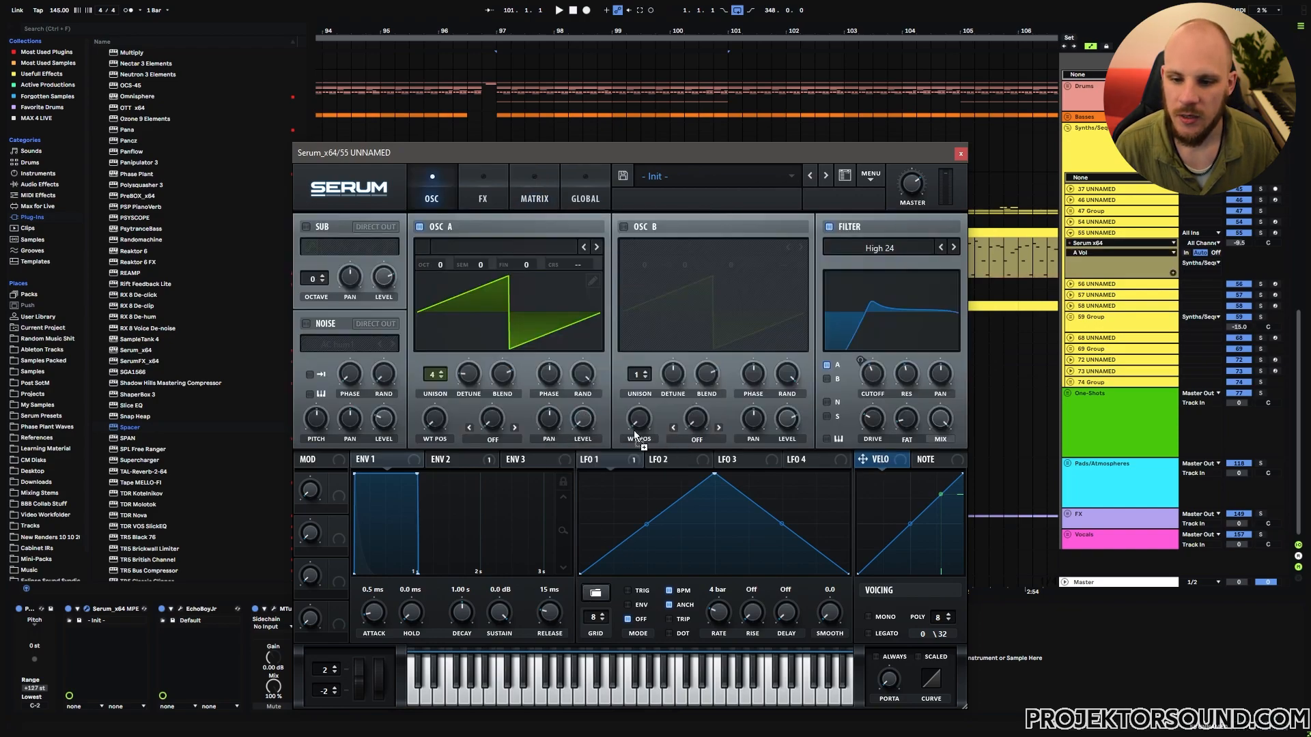
{"action": "left_click", "coordinate": [1025, 285]}
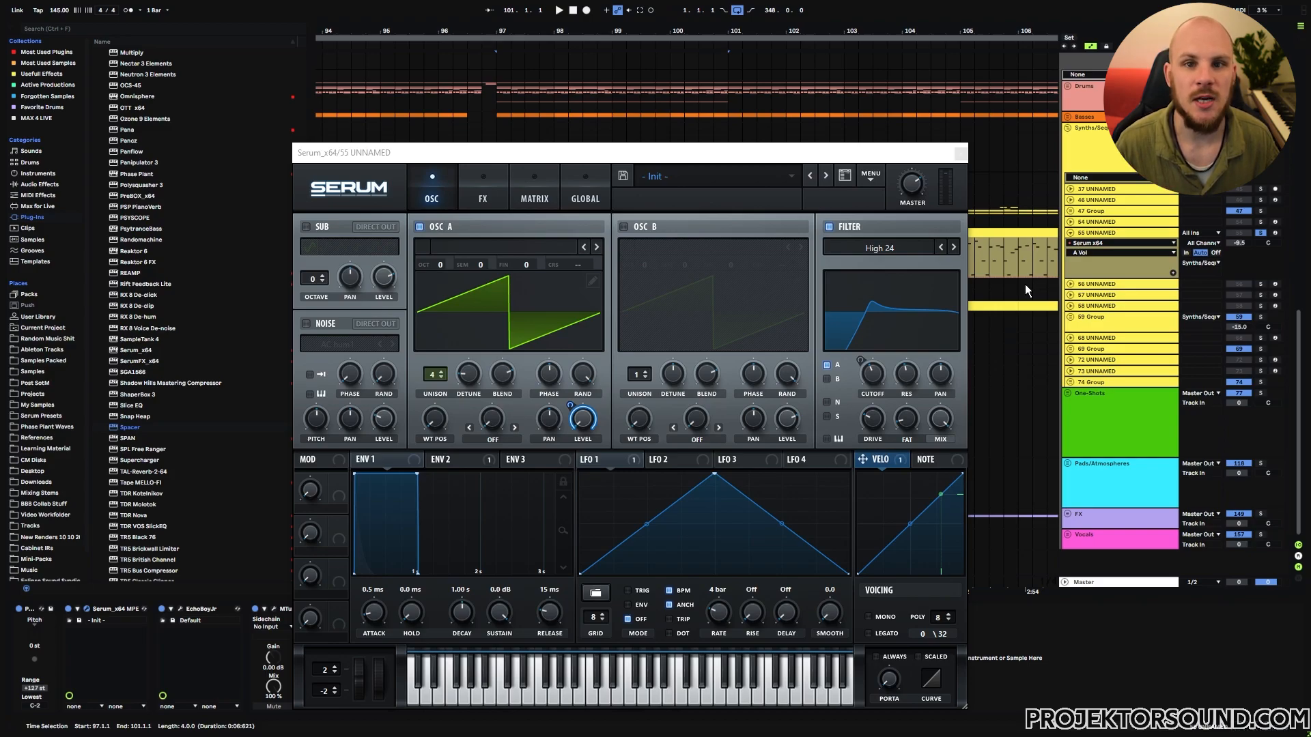
{"action": "key", "text": "space"}
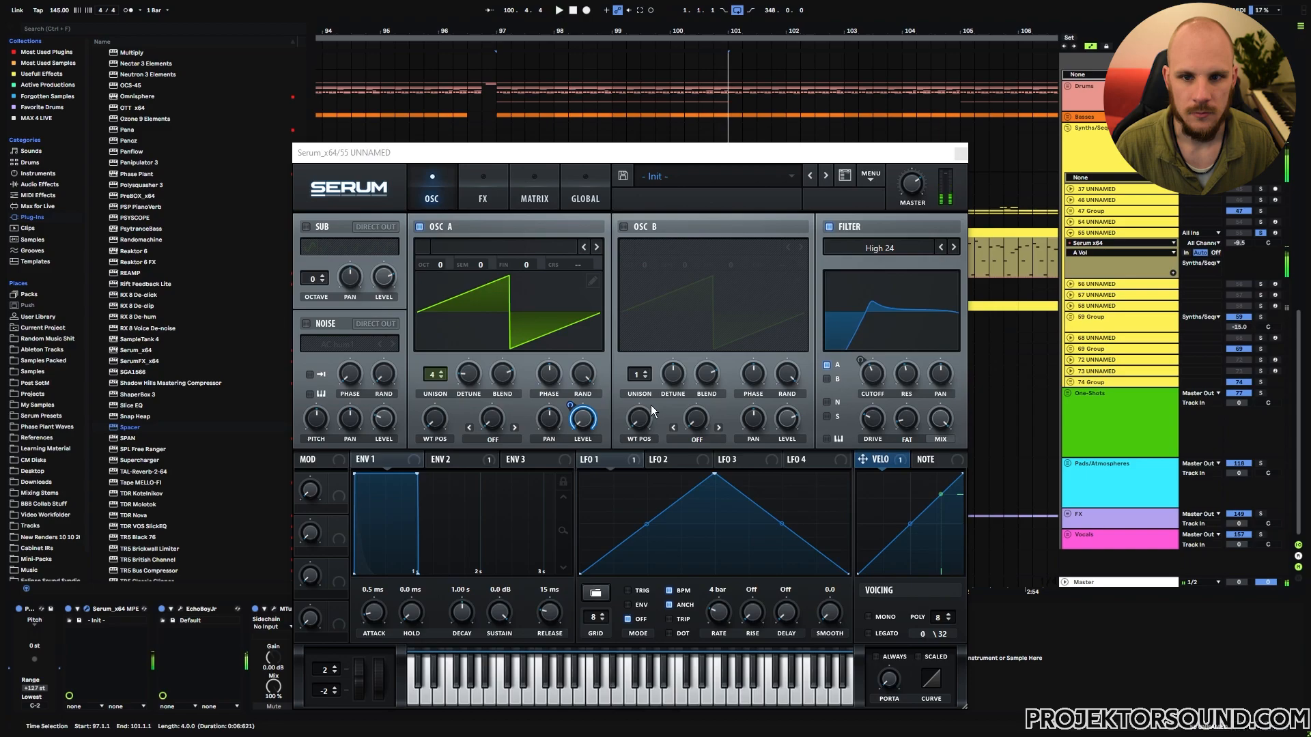
- Remove the velocity modulation from the OSC A level, replay the sequence and close Serum
{"action": "right_click", "coordinate": [582, 419]}
{"action": "left_click", "coordinate": [628, 475]}
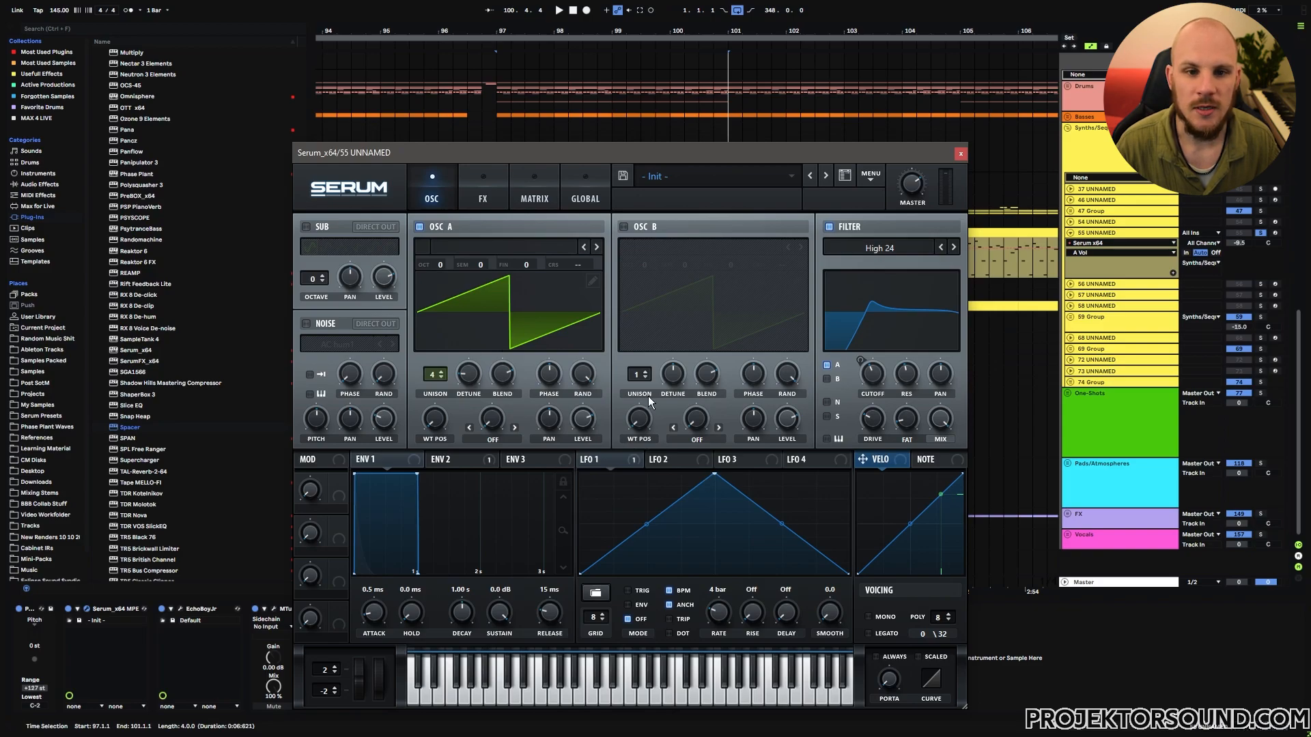
{"action": "key", "text": "space"}
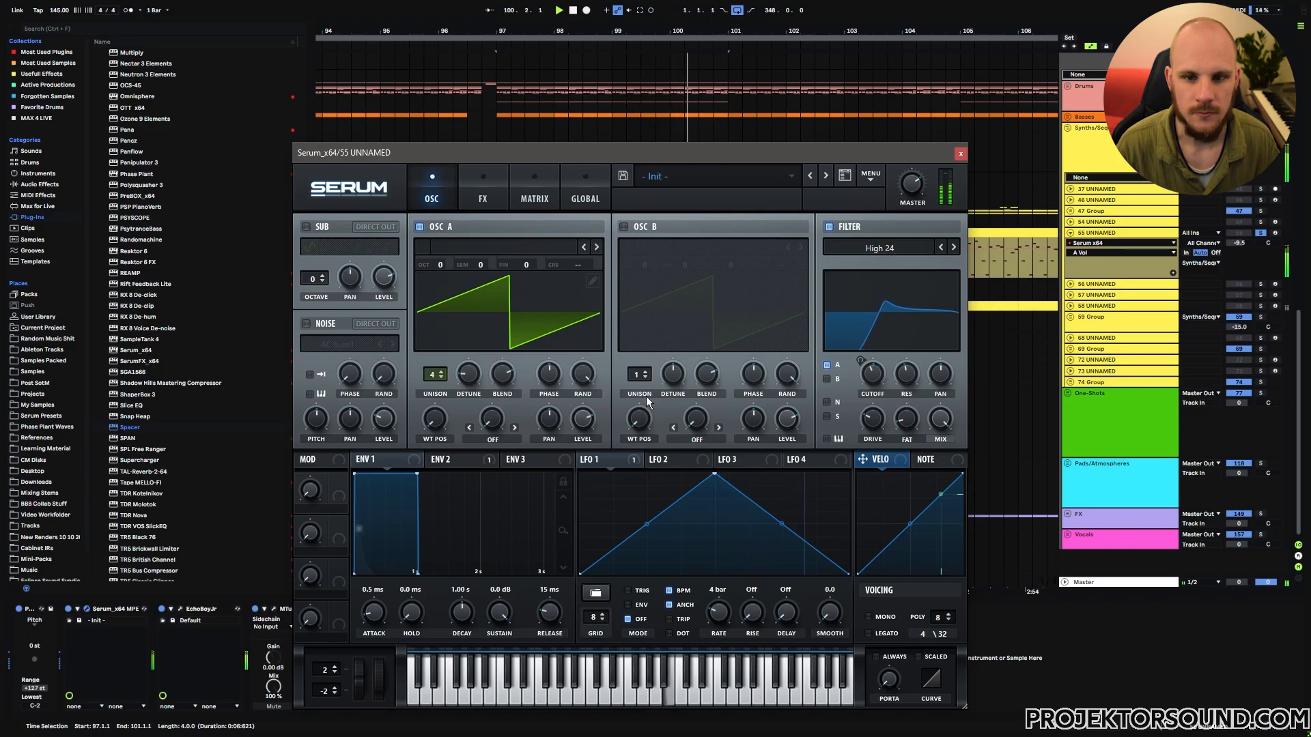
{"action": "key", "text": "space"}
{"action": "left_click", "coordinate": [961, 153]}
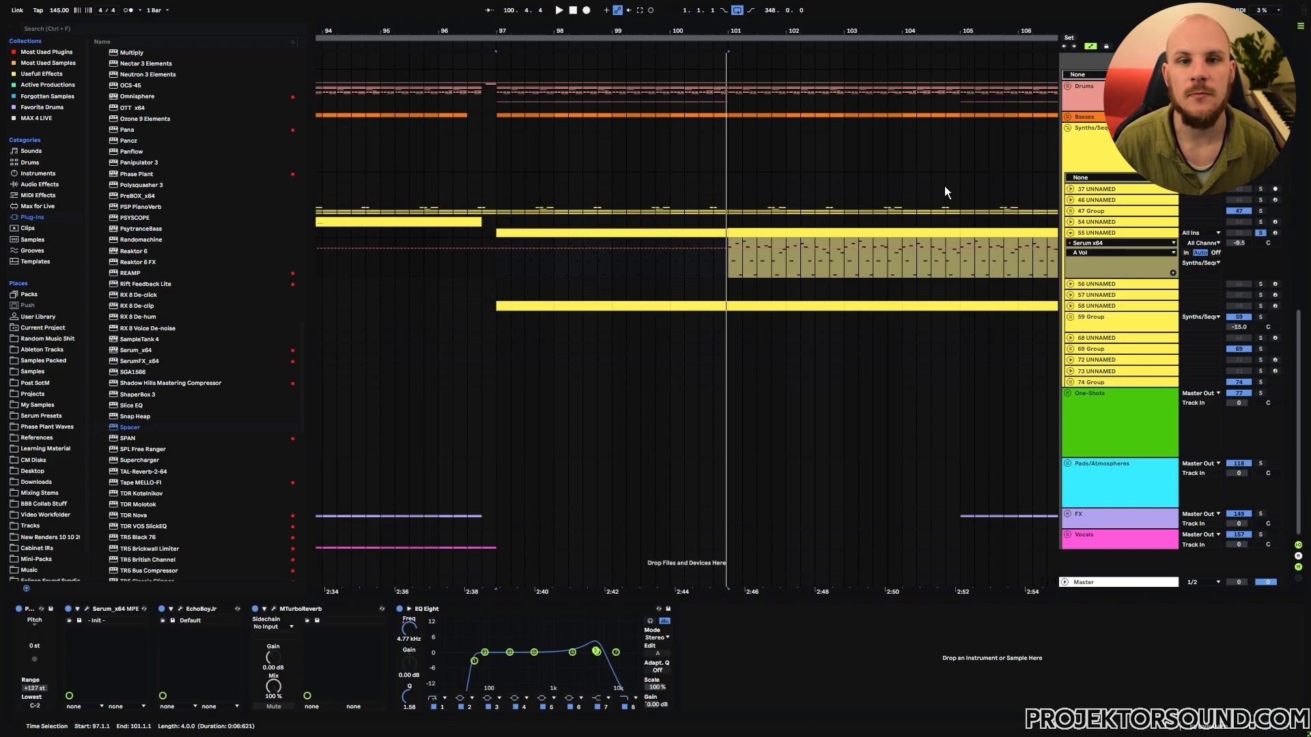
- Open the track 55 clip's notes and select the first bar's G#2 notes and G#1 notes in turn
{"action": "double_click", "coordinate": [776, 248]}
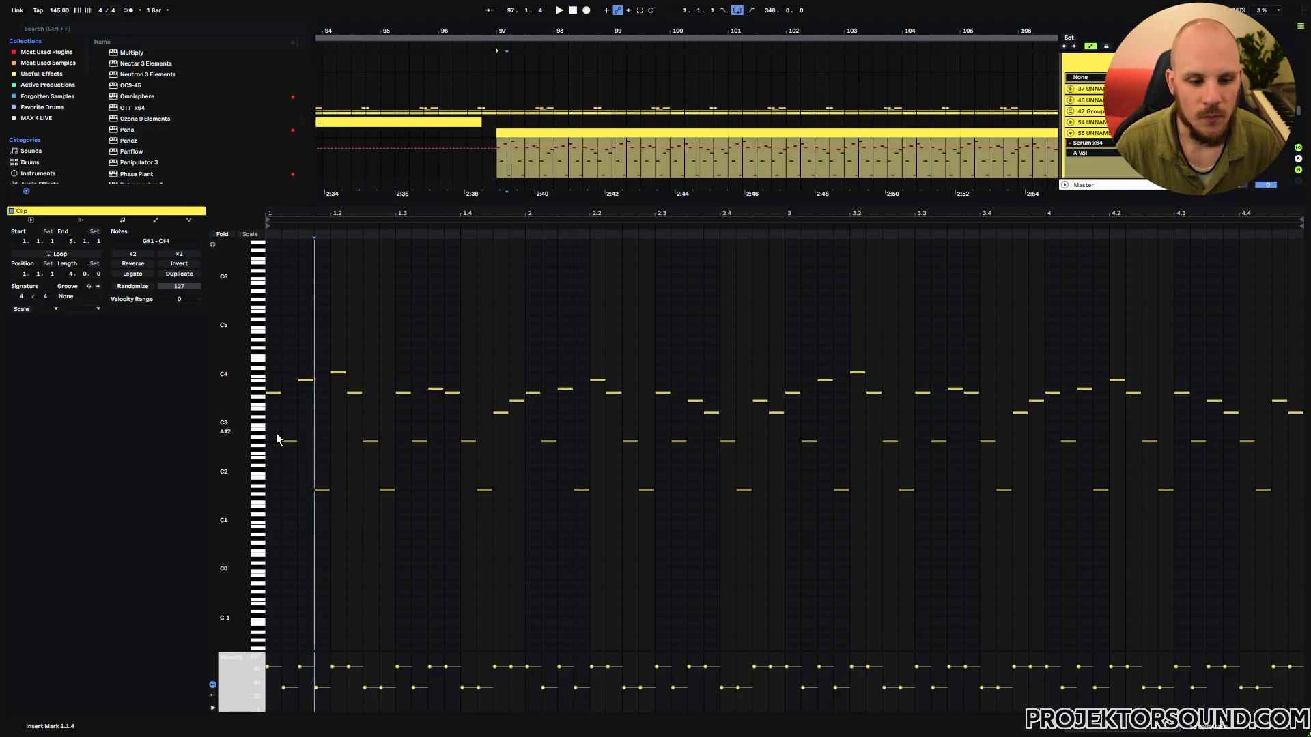
{"action": "left_click_drag", "start_coordinate": [276, 428], "coordinate": [492, 457]}
{"action": "left_click_drag", "start_coordinate": [307, 478], "coordinate": [505, 500]}
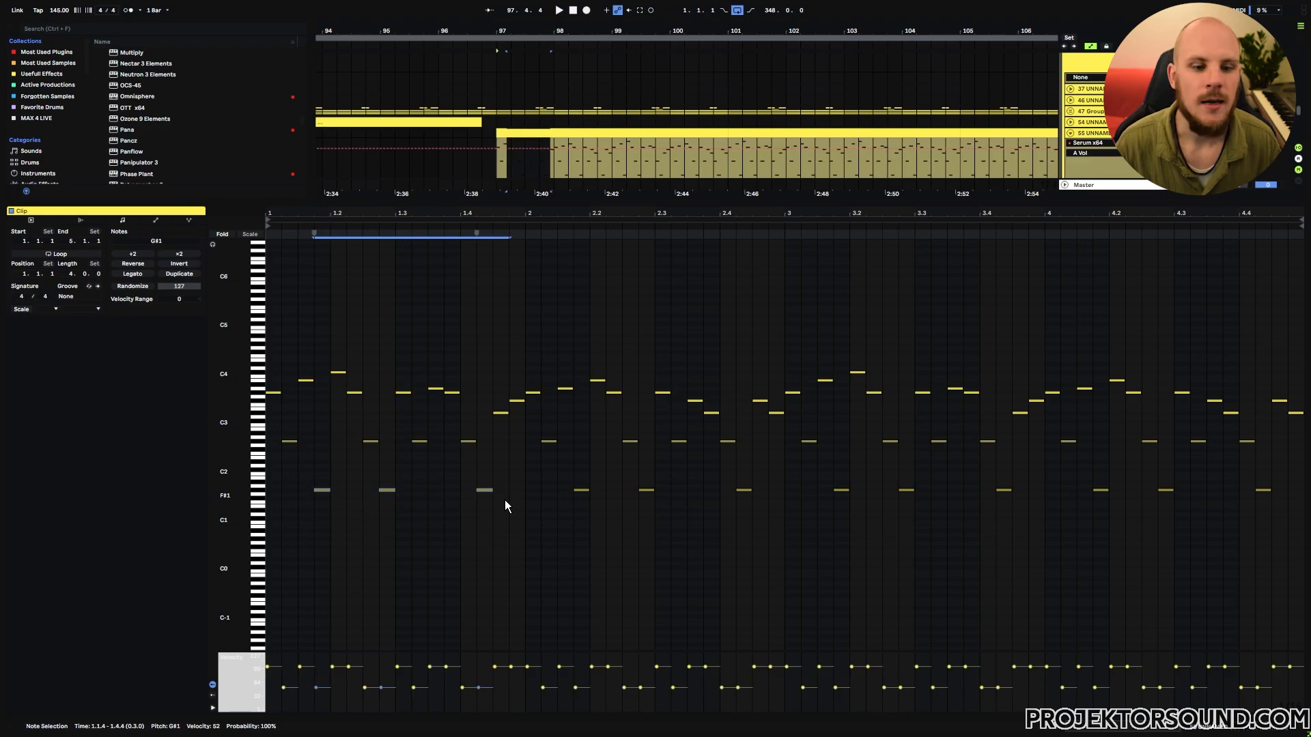
- Duplicate the first bar's pattern of low G#1 and G#2 notes into bars 2, 3 and 4 of the clip
{"action": "left_click_drag", "start_coordinate": [263, 342], "coordinate": [512, 509]}
{"action": "key", "text": "ctrl+d"}
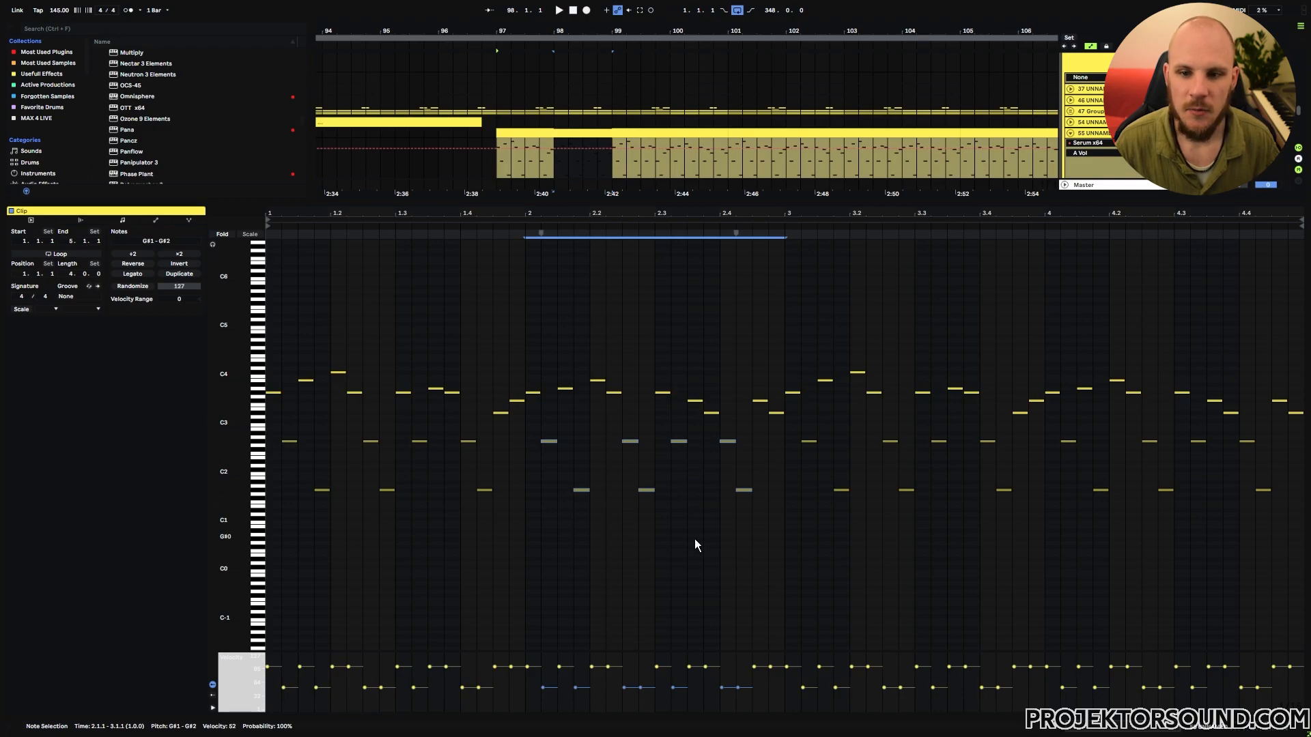
{"action": "key", "text": "ctrl+d"}
{"action": "key", "text": "ctrl+d"}
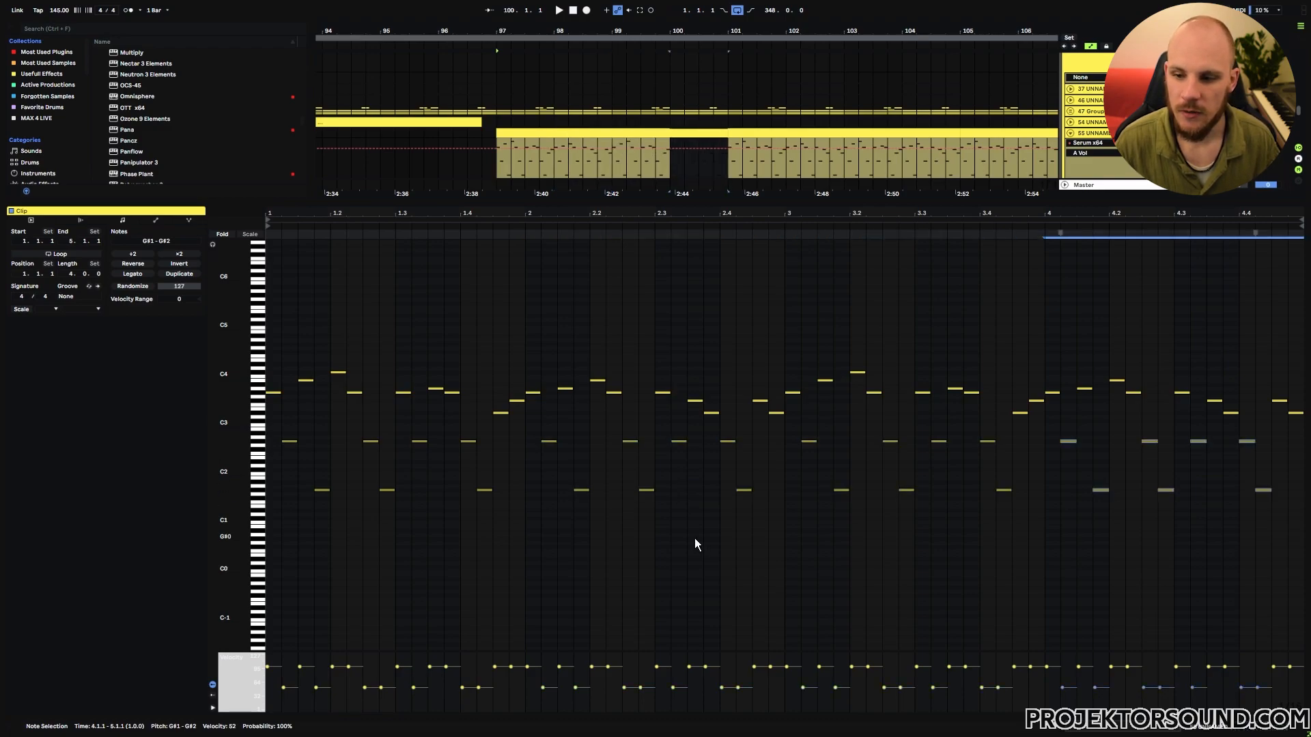
- Duplicate the upper melody notes of the clip's first two bars into bars 3 and 4
{"action": "left_click", "coordinate": [481, 353]}
{"action": "left_click_drag", "start_coordinate": [514, 333], "coordinate": [267, 435]}
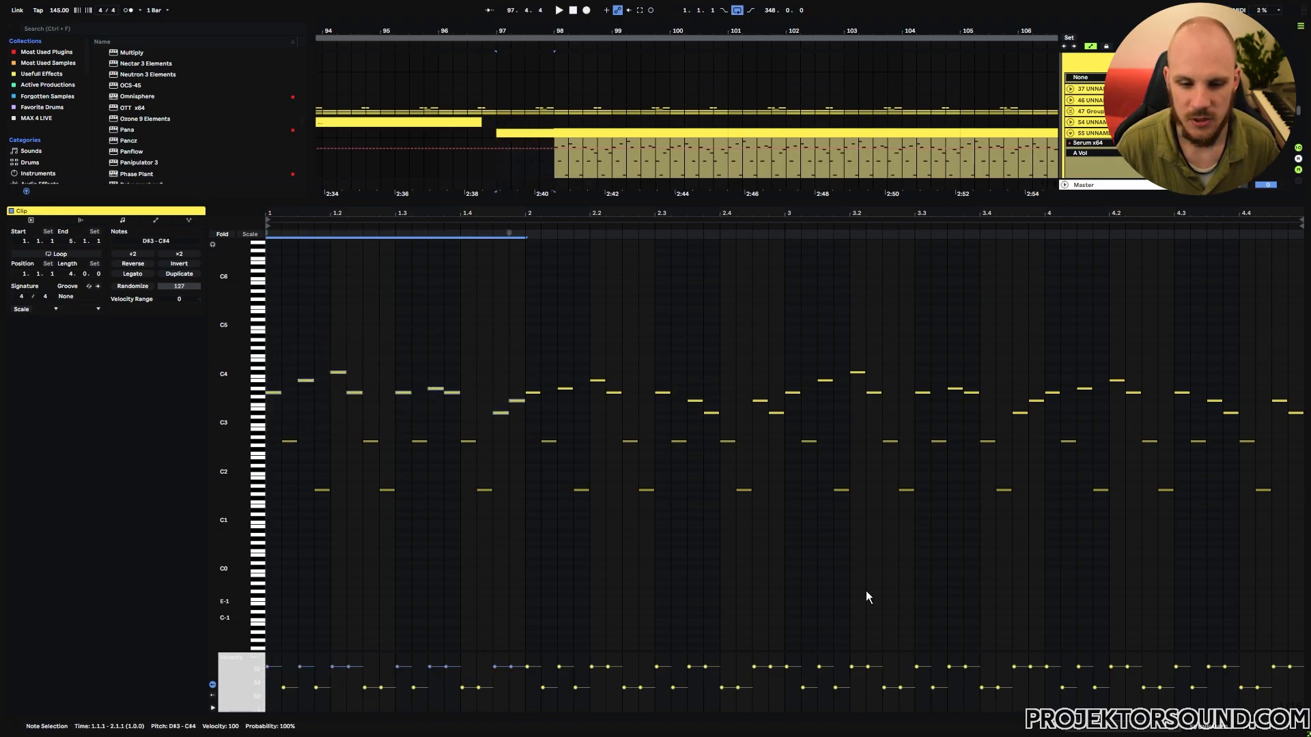
{"action": "left_click", "coordinate": [778, 379]}
{"action": "left_click_drag", "start_coordinate": [777, 355], "coordinate": [264, 420]}
{"action": "key", "text": "ctrl+d"}
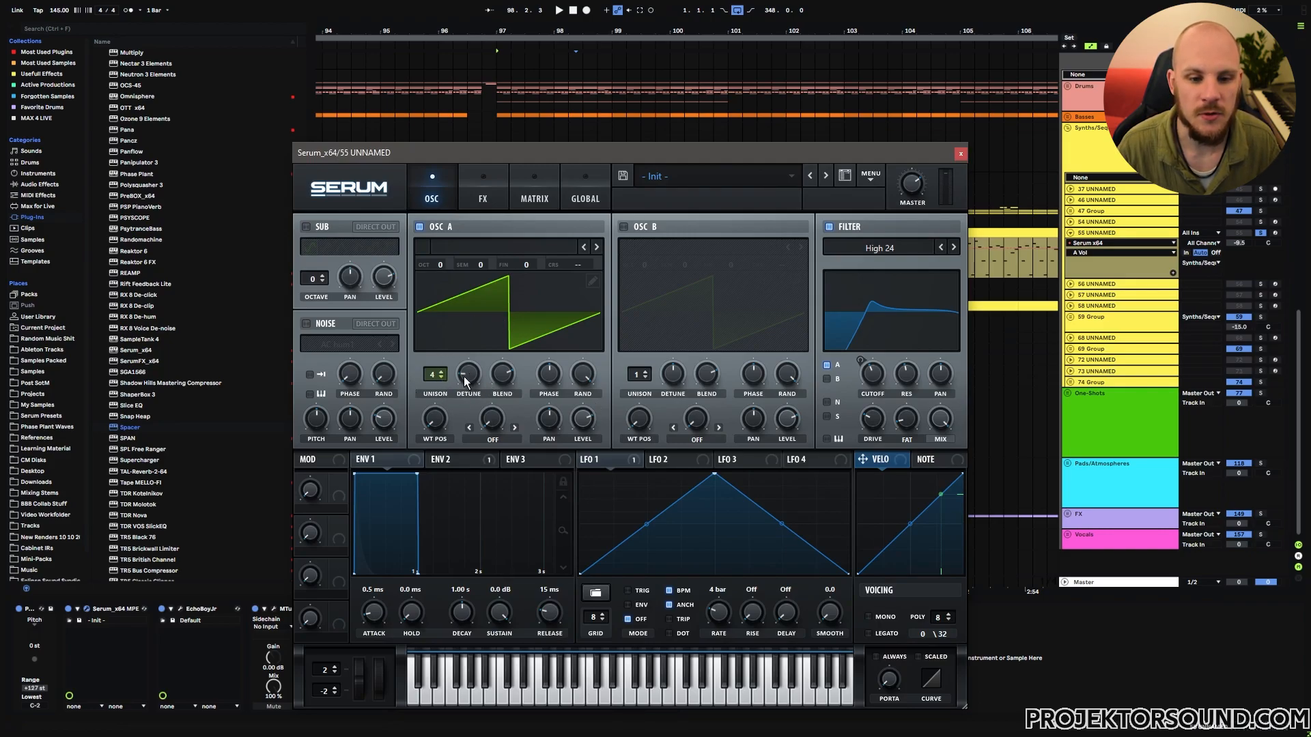
- Examine Serum's LFO 1 shape on the filter cutoff and the effects chain from Hyper/Dimension to EQ
{"action": "left_click", "coordinate": [604, 461]}
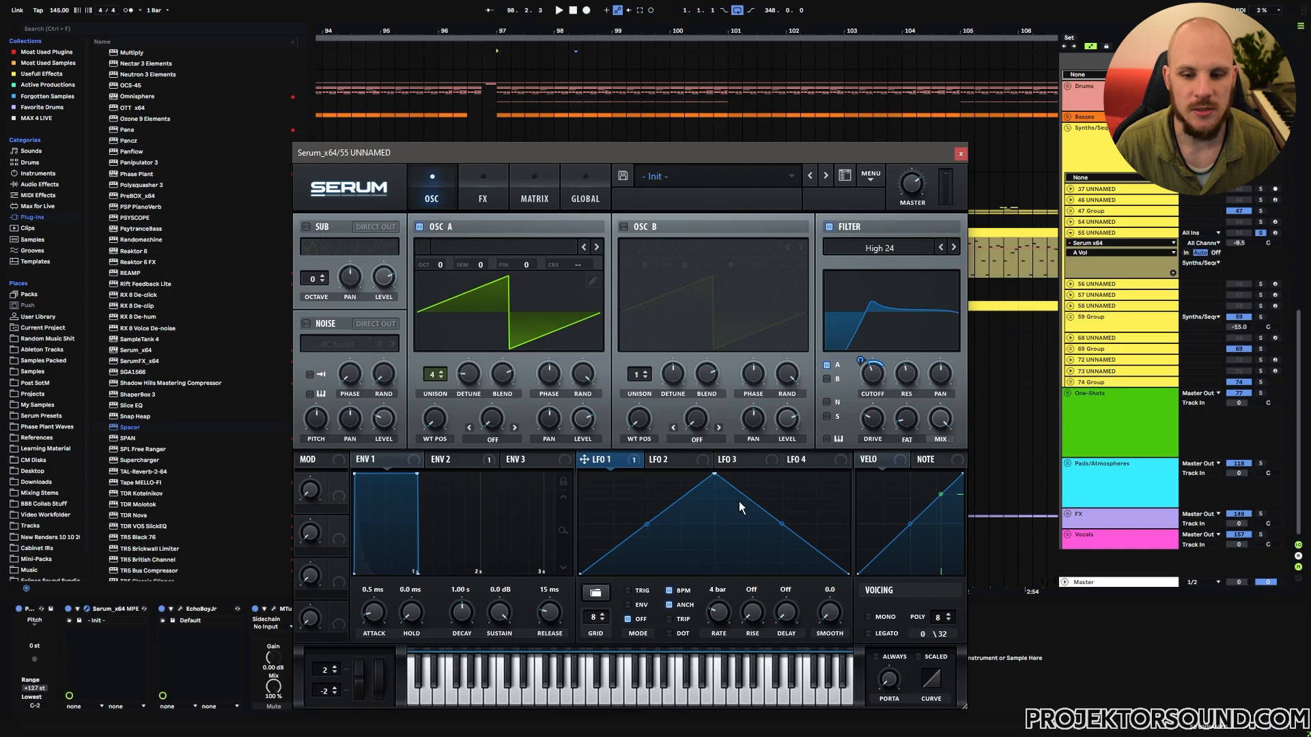
{"action": "left_click", "coordinate": [483, 198]}
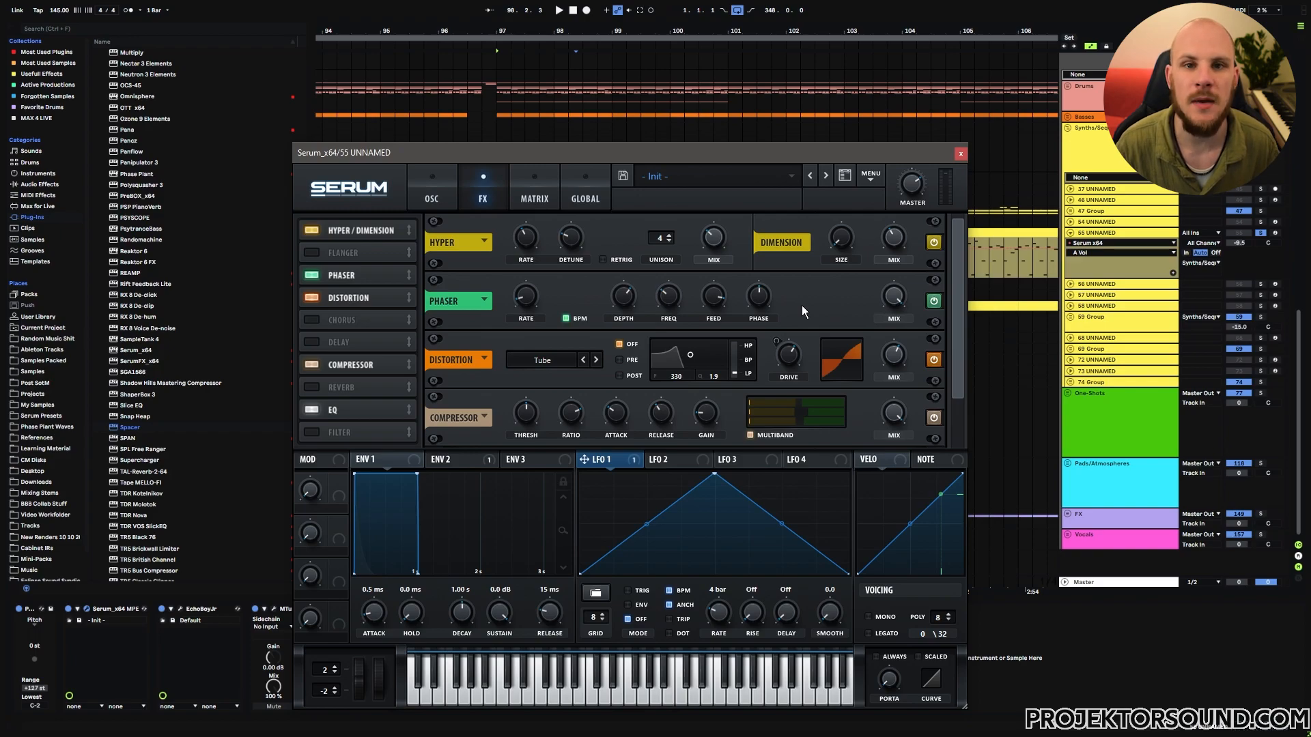
{"action": "left_click", "coordinate": [529, 301]}
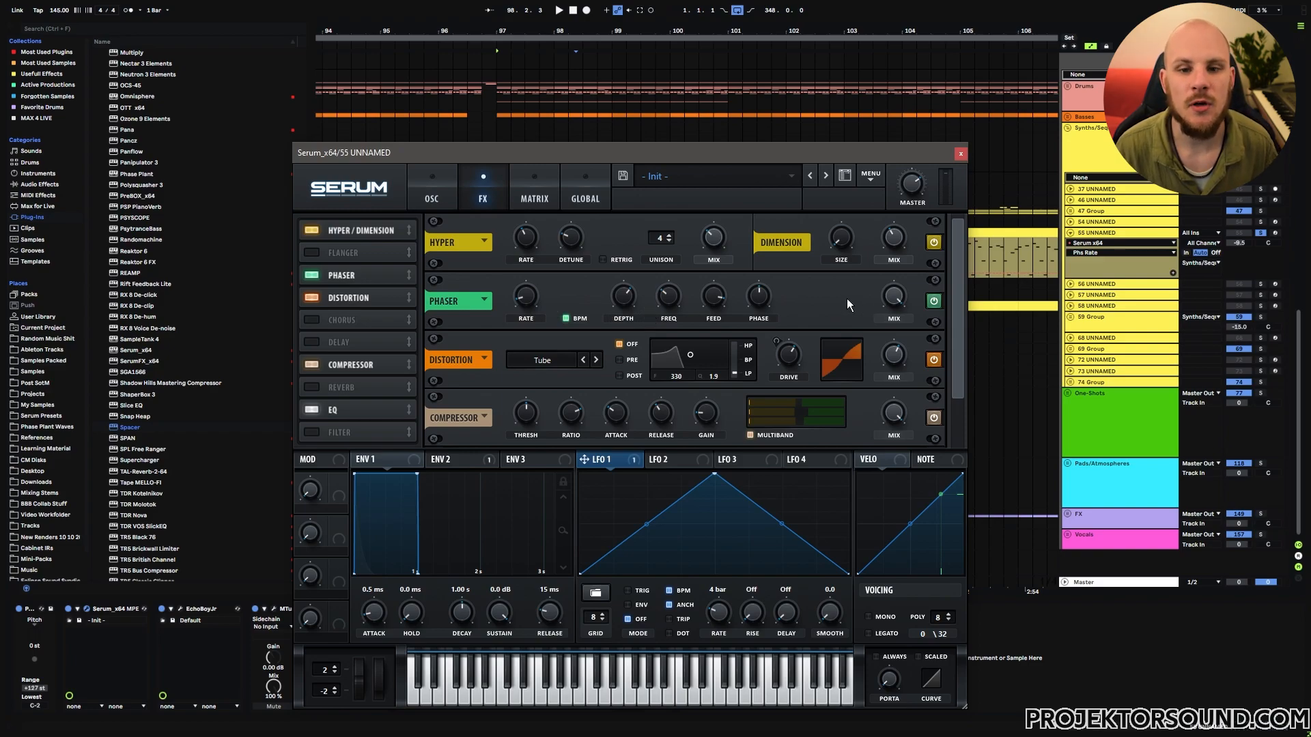
{"action": "scroll", "coordinate": [615, 304], "scroll_direction": "down", "scroll_amount": 2}
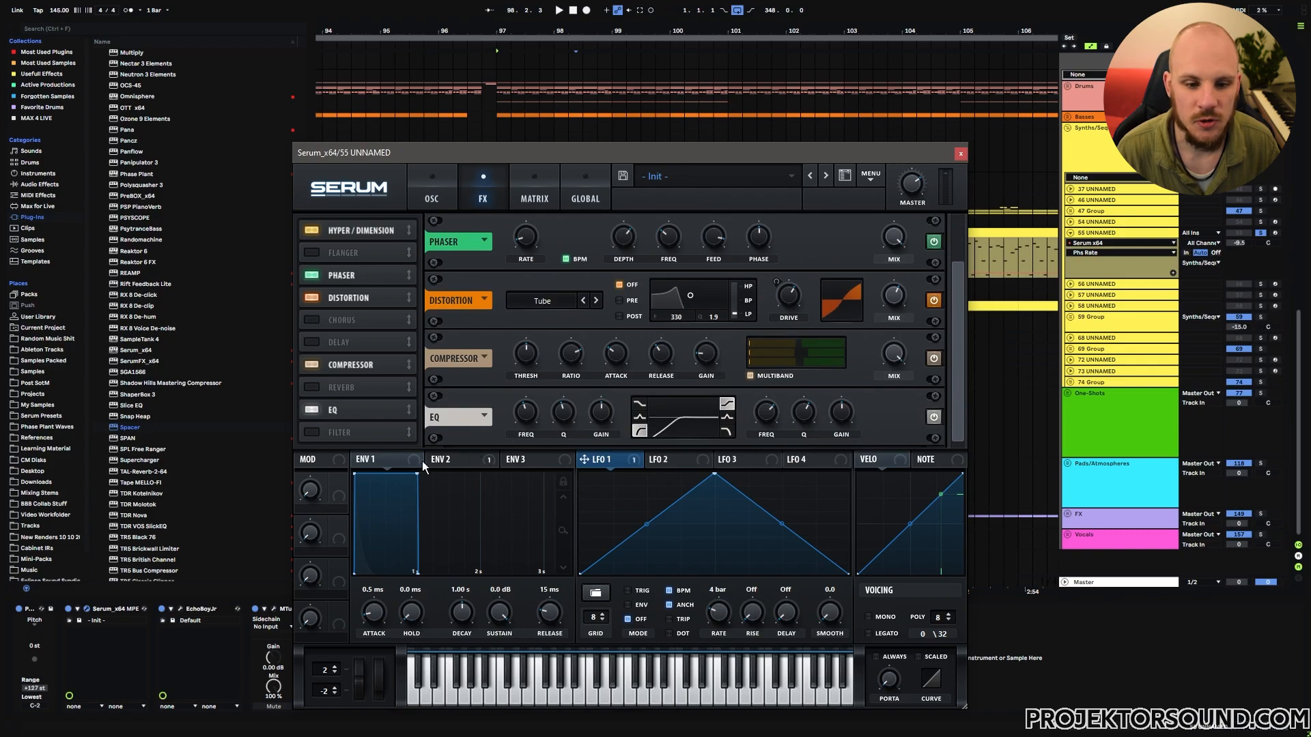
- Examine Serum's ENV 2 and its modulation of the distortion drive, and return to the wider arrangement view
{"action": "left_click", "coordinate": [476, 465]}
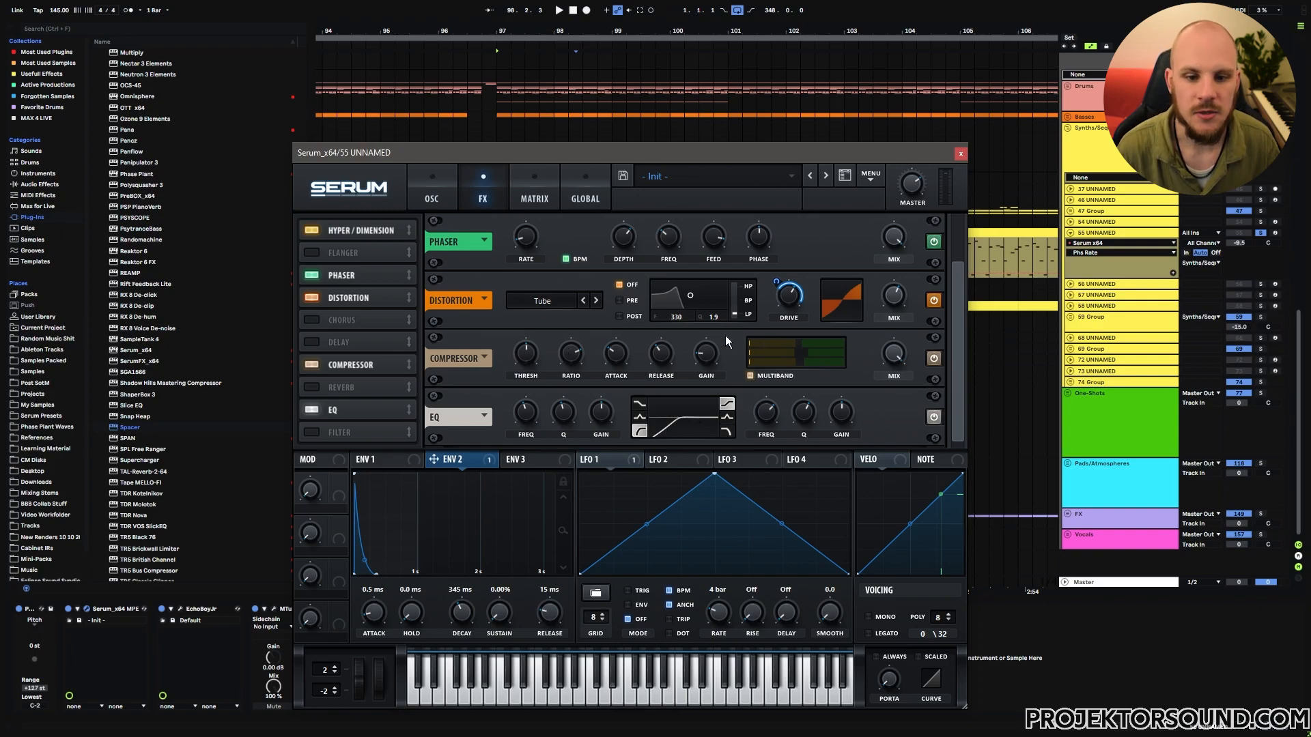
{"action": "left_click", "coordinate": [961, 154]}
{"action": "key", "text": "minus"}
{"action": "key", "text": "minus"}
{"action": "key", "text": "minus"}
{"action": "key", "text": "minus"}
{"action": "key", "text": "minus"}
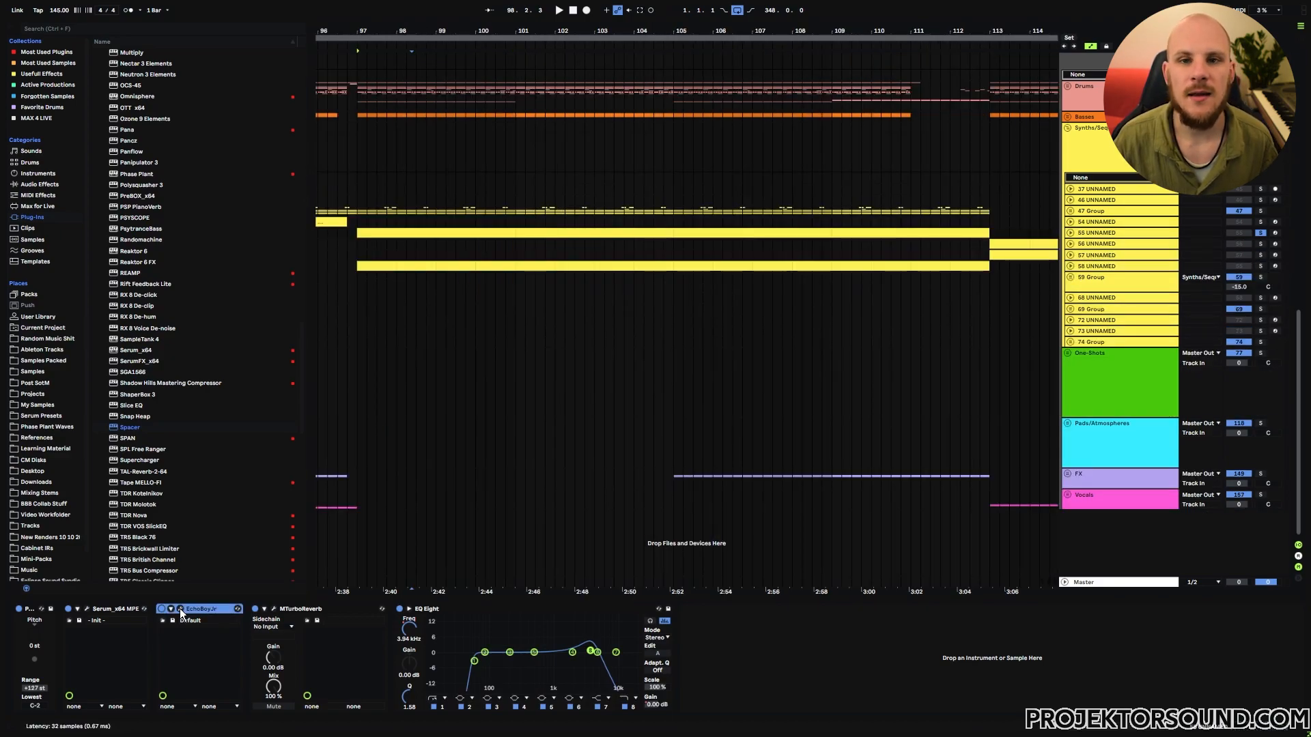
- View the EchoBoy Jr. delay and MTurboReverb settings on track 55, and close both plug-in windows
{"action": "left_click", "coordinate": [180, 609]}
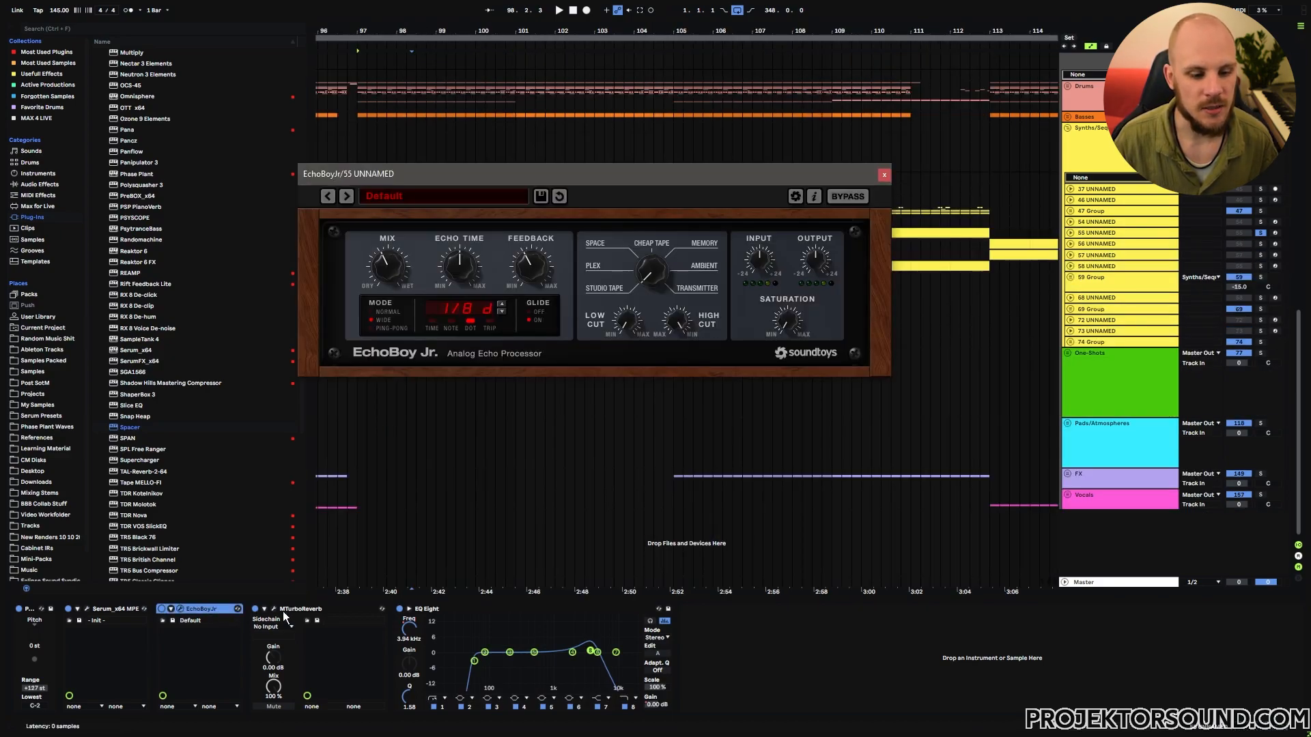
{"action": "left_click", "coordinate": [274, 609]}
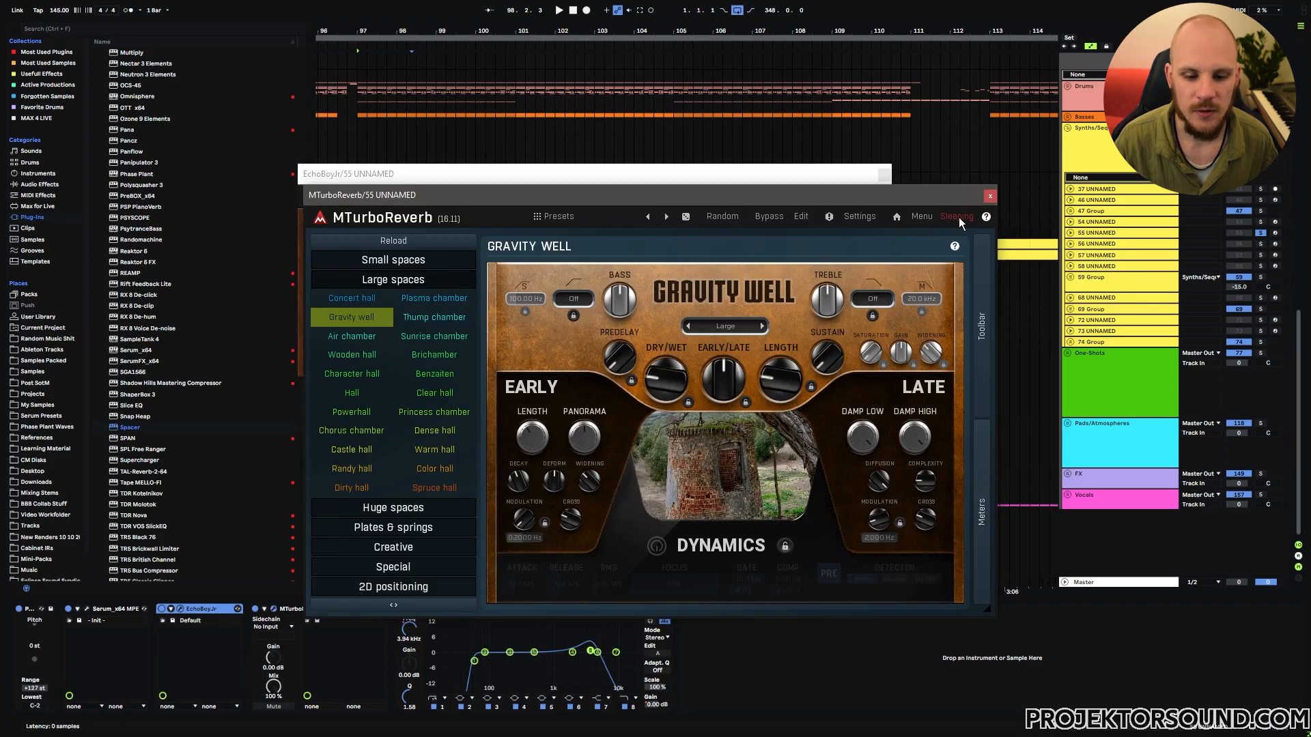
{"action": "left_click", "coordinate": [989, 196]}
{"action": "left_click", "coordinate": [884, 174]}
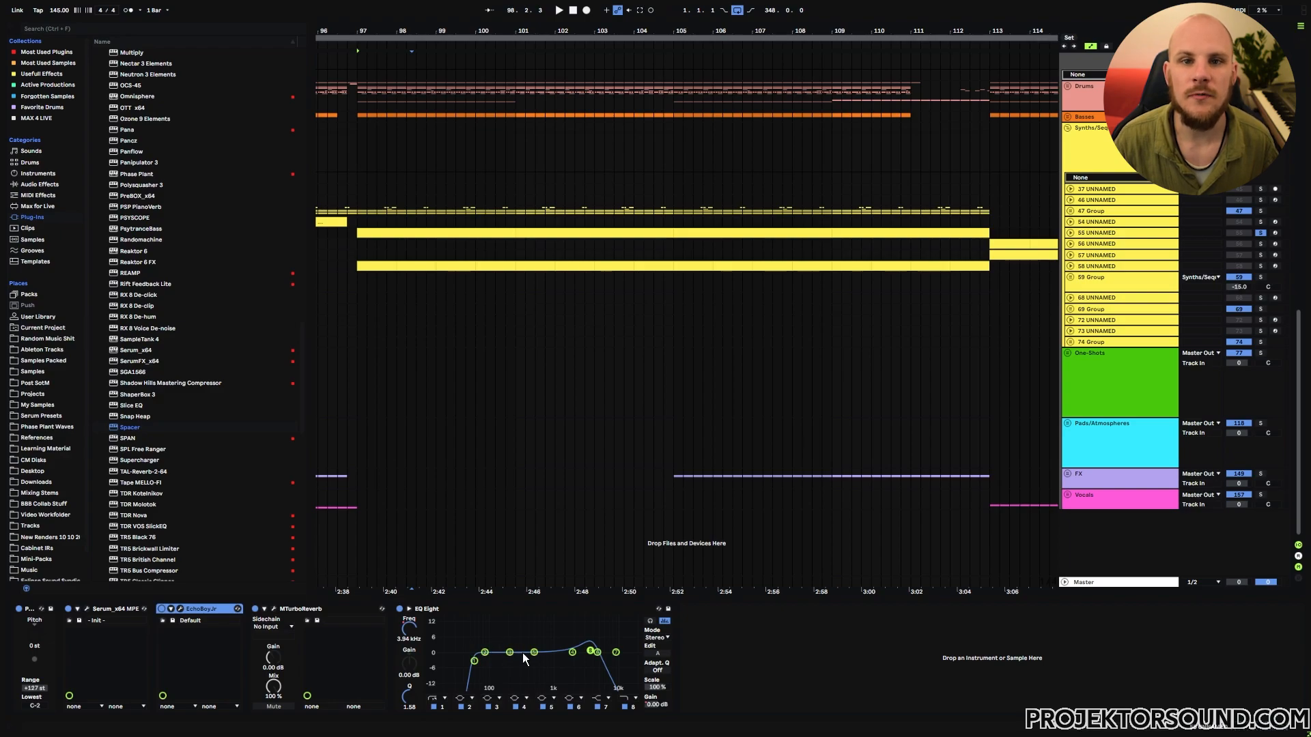
- Try sweeping the low-cut frequency of EQ Eight's band 1 up and back down, and undo the change
{"action": "left_click", "coordinate": [474, 661]}
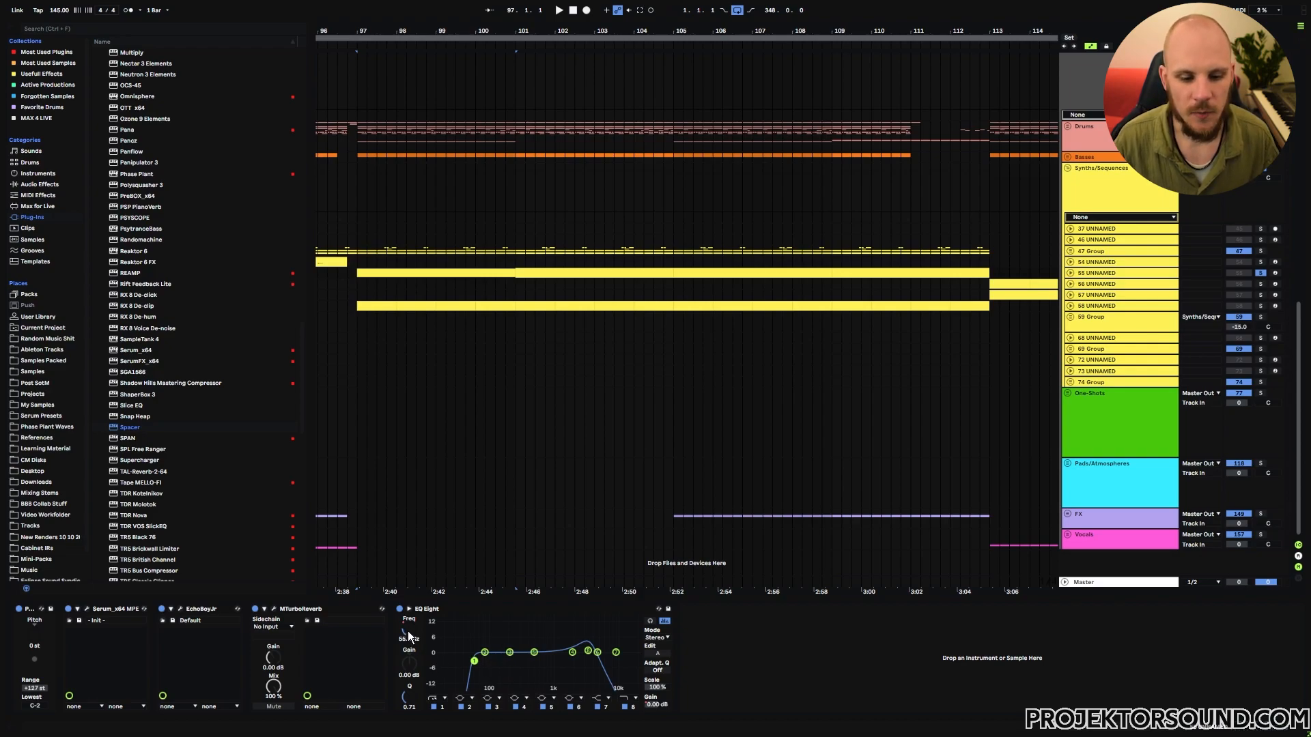
{"action": "left_click_drag", "start_coordinate": [409, 636], "coordinate": [410, 617]}
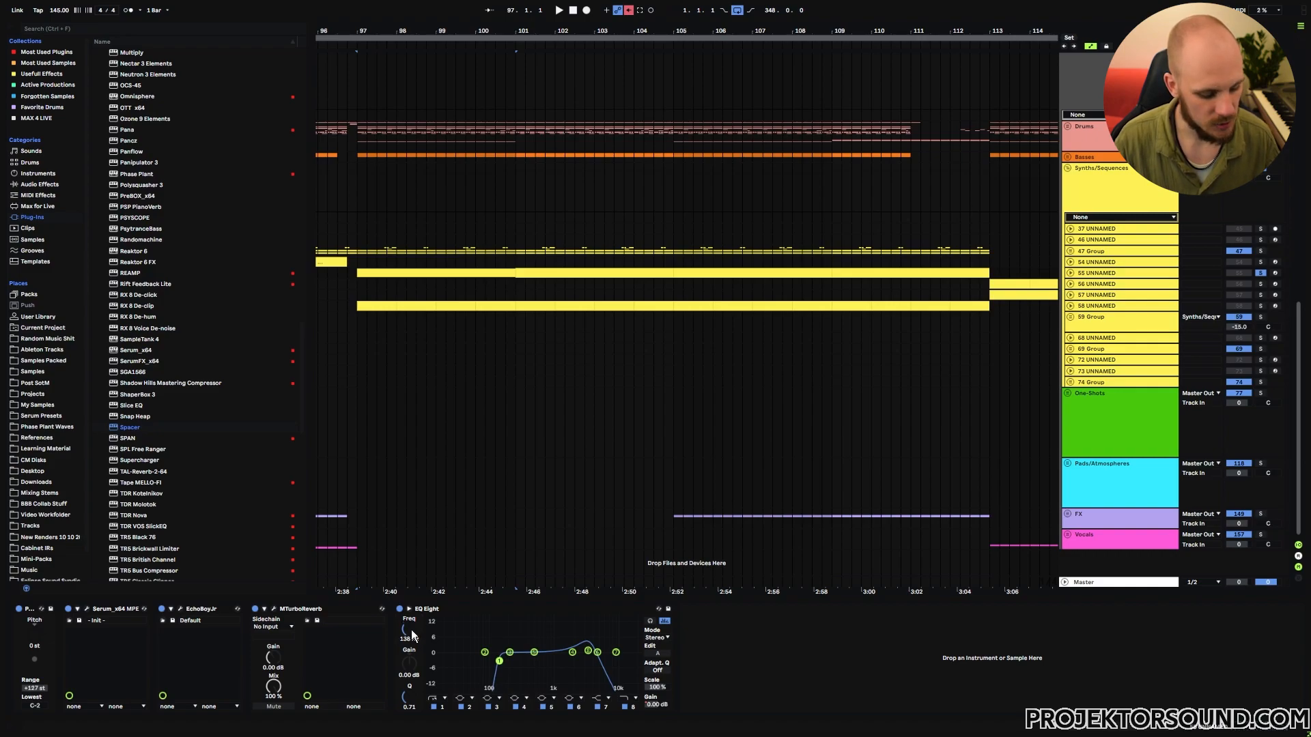
{"action": "left_click_drag", "start_coordinate": [411, 629], "coordinate": [418, 637]}
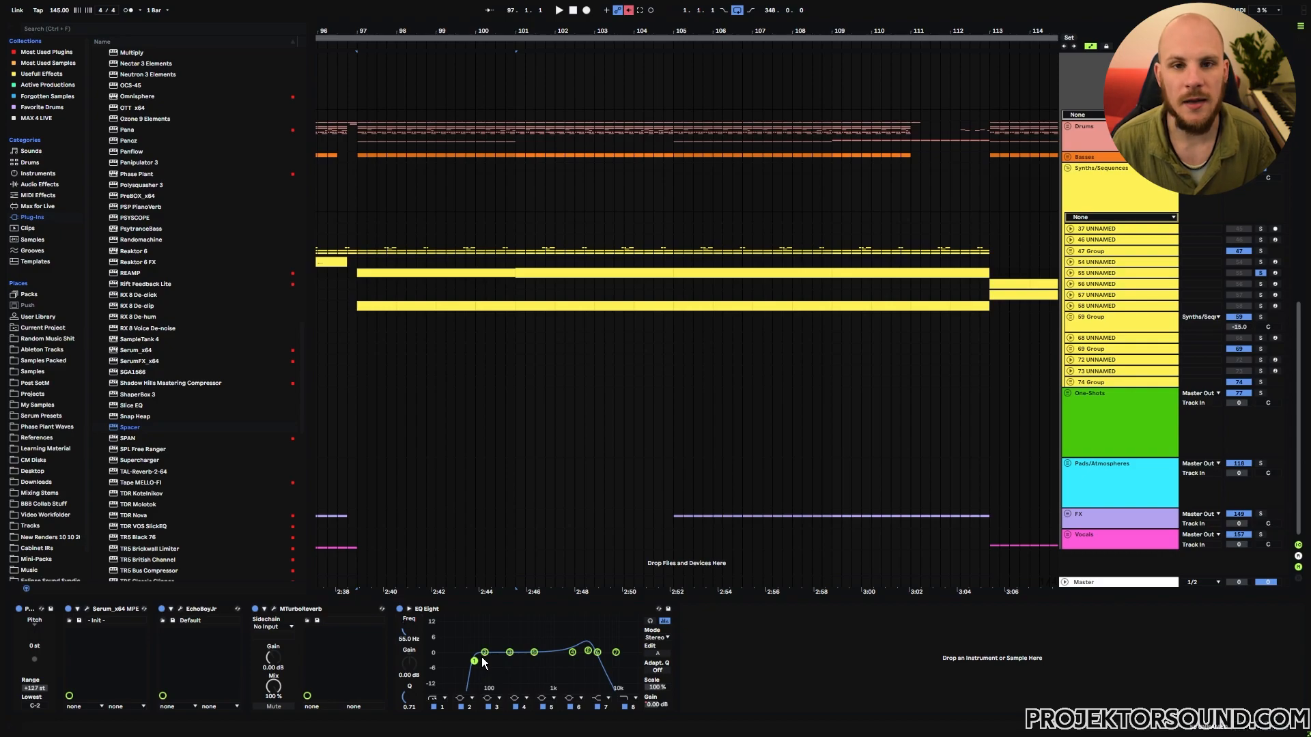
{"action": "key", "text": "ctrl+z"}
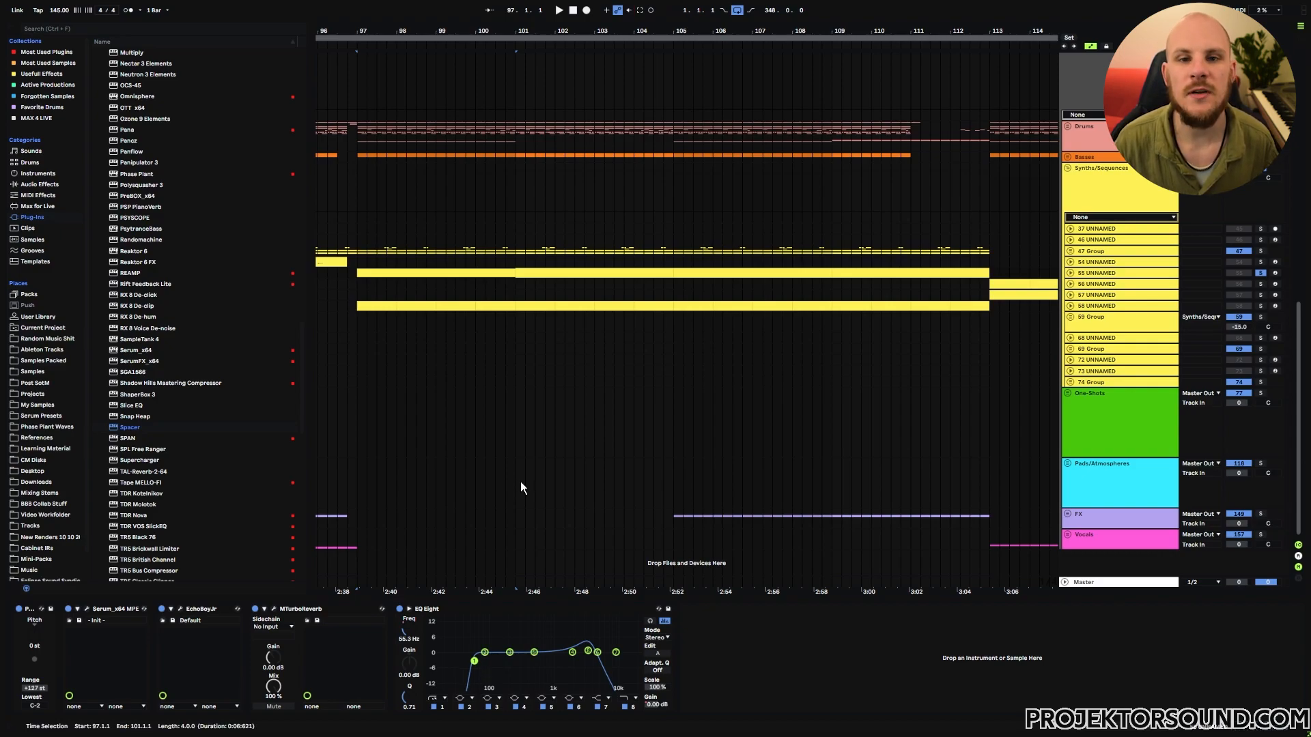
- Unfold track 55 and select its EQ Eight band 1 frequency automation from bar 112 to bar 113
{"action": "left_click", "coordinate": [1071, 273]}
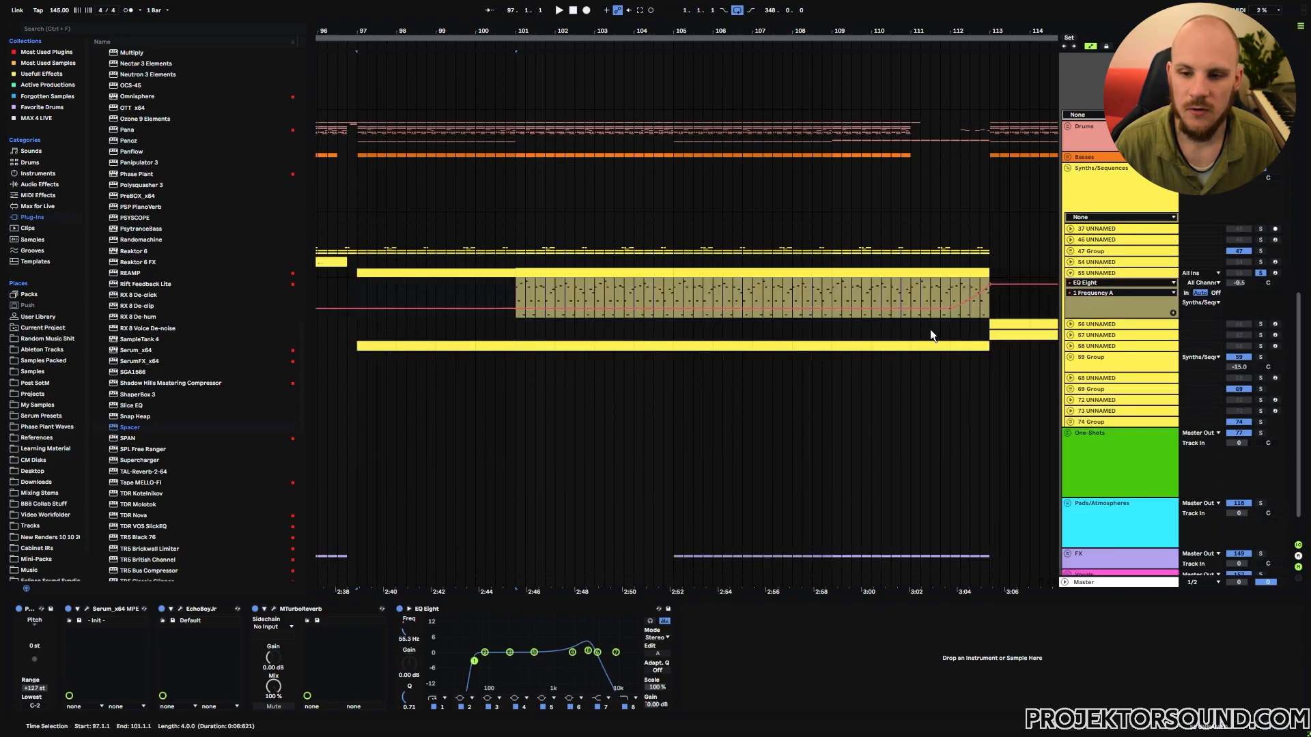
{"action": "left_click", "coordinate": [949, 289]}
{"action": "left_click_drag", "start_coordinate": [949, 289], "coordinate": [990, 292]}
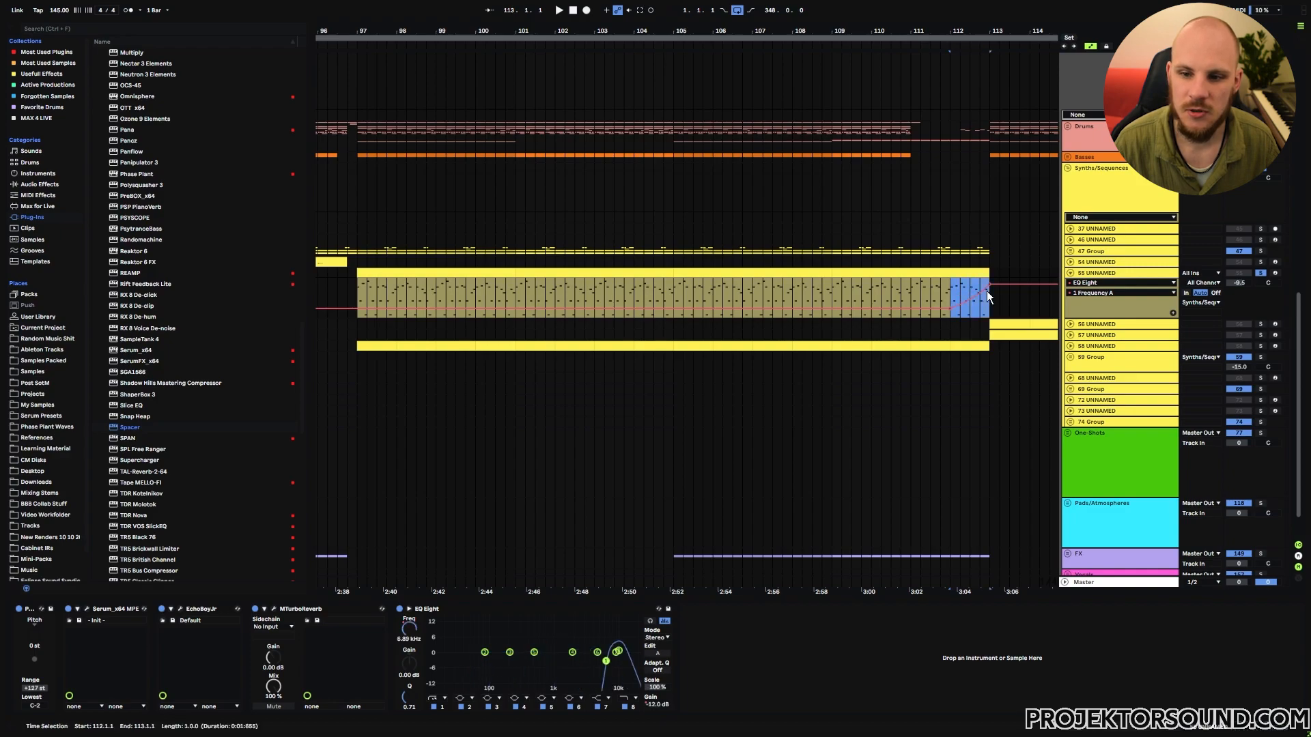
- Display the EQ Eight band 8 frequency automation and select bars 97 to 111 and 111 to 113 in turn
{"action": "left_click", "coordinate": [614, 651]}
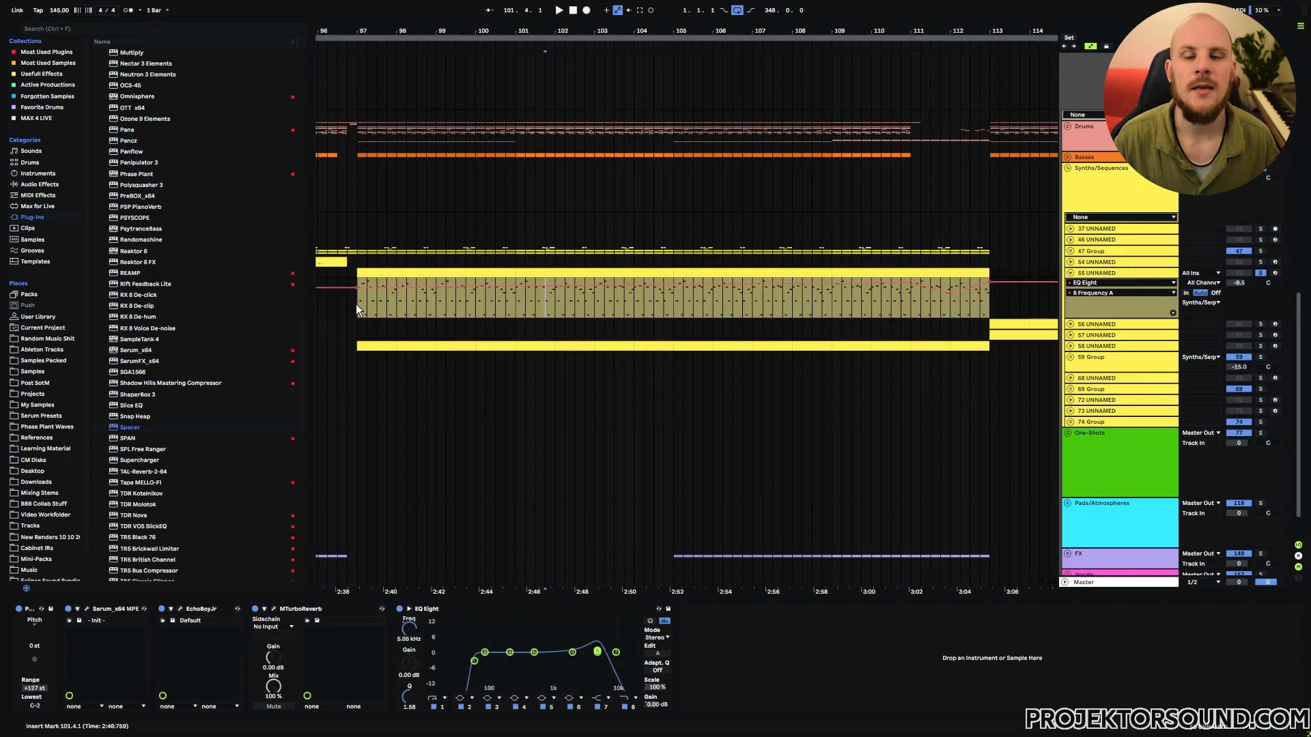
{"action": "left_click_drag", "start_coordinate": [357, 304], "coordinate": [907, 305]}
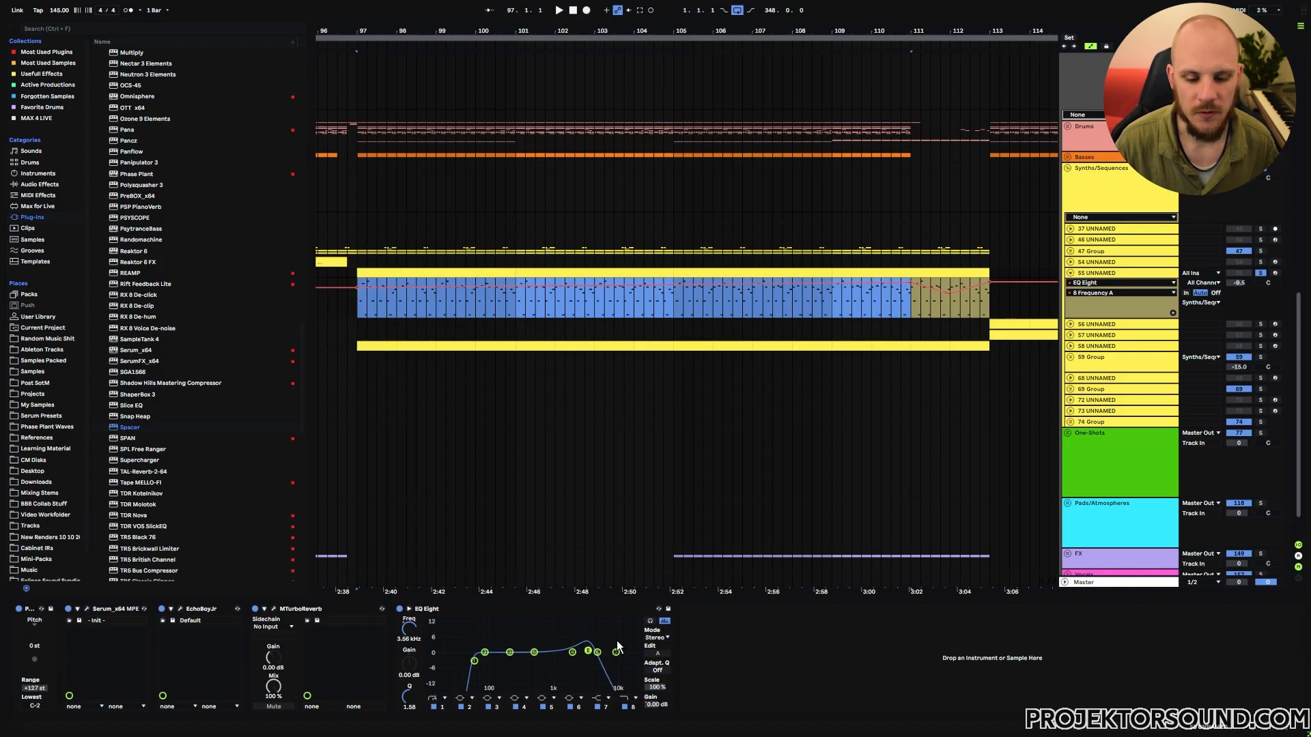
{"action": "left_click_drag", "start_coordinate": [908, 304], "coordinate": [991, 308]}
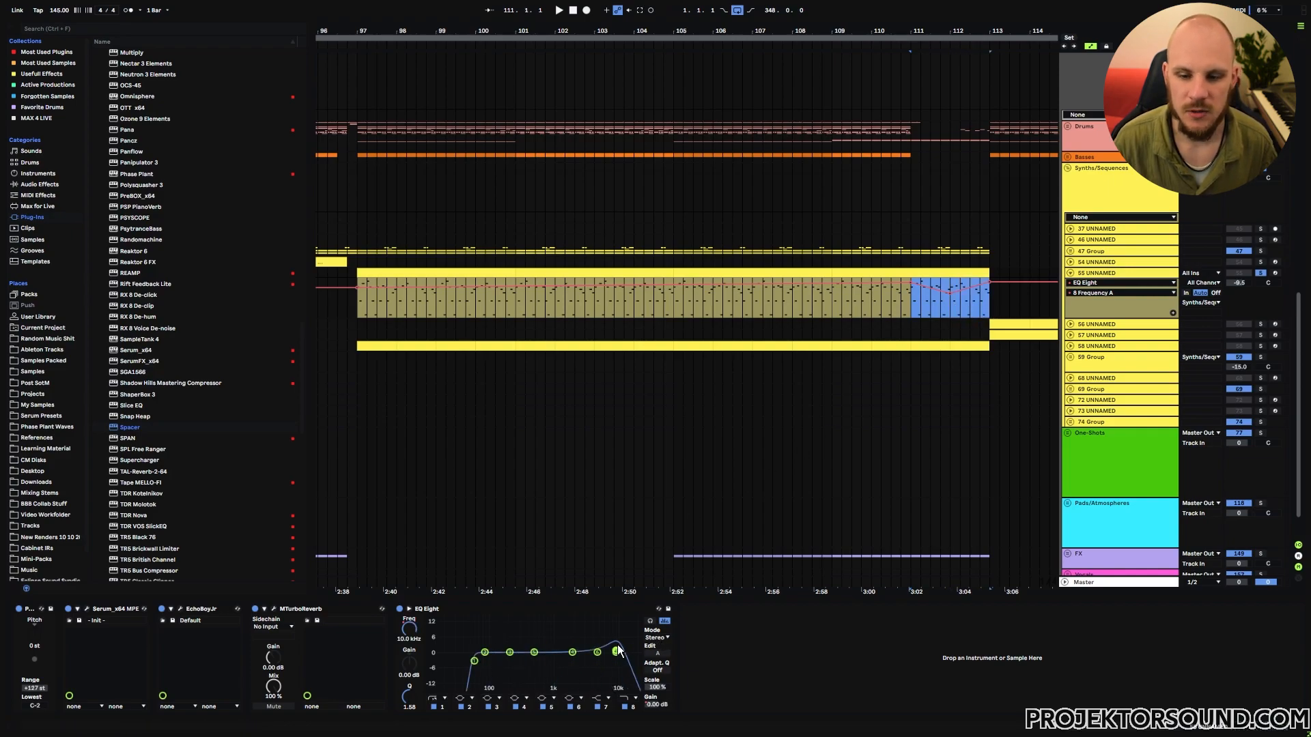
{"action": "left_click", "coordinate": [826, 335]}
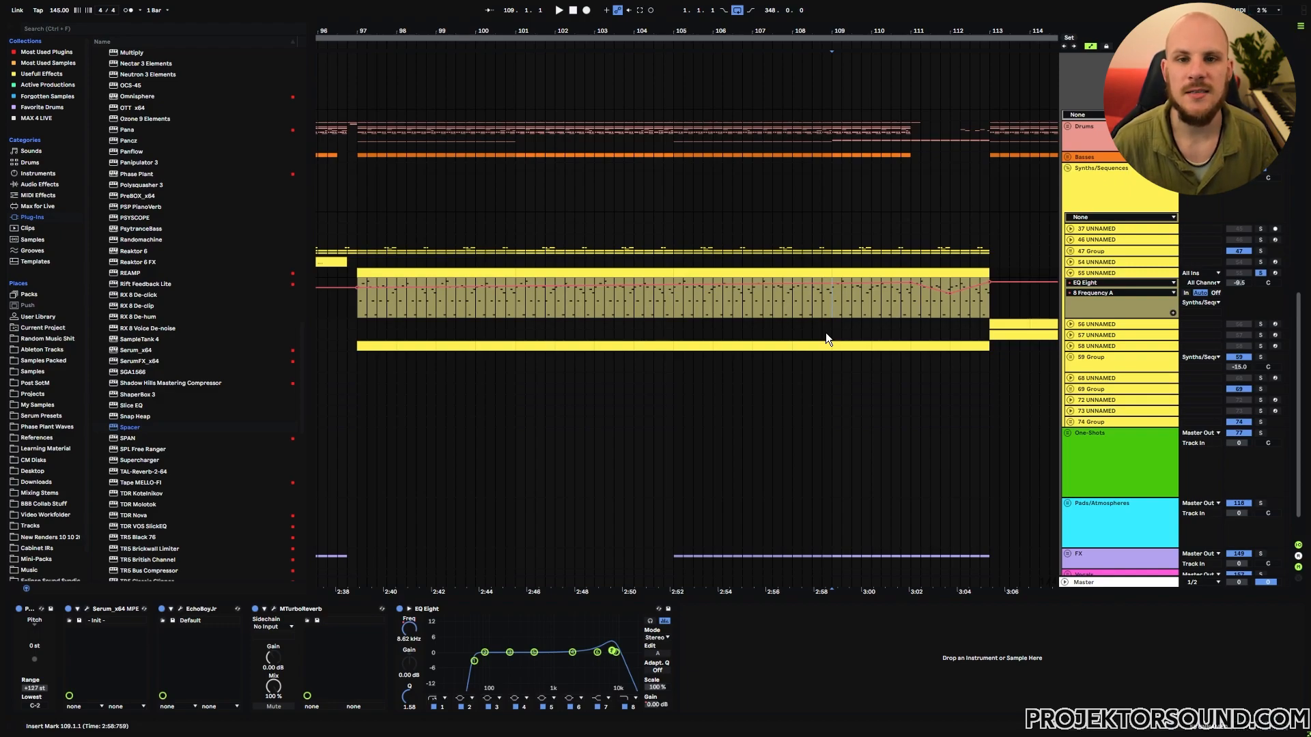
- Play the arrangement from bar 313 and open the Vital synth on track 55
{"action": "key", "text": "space"}
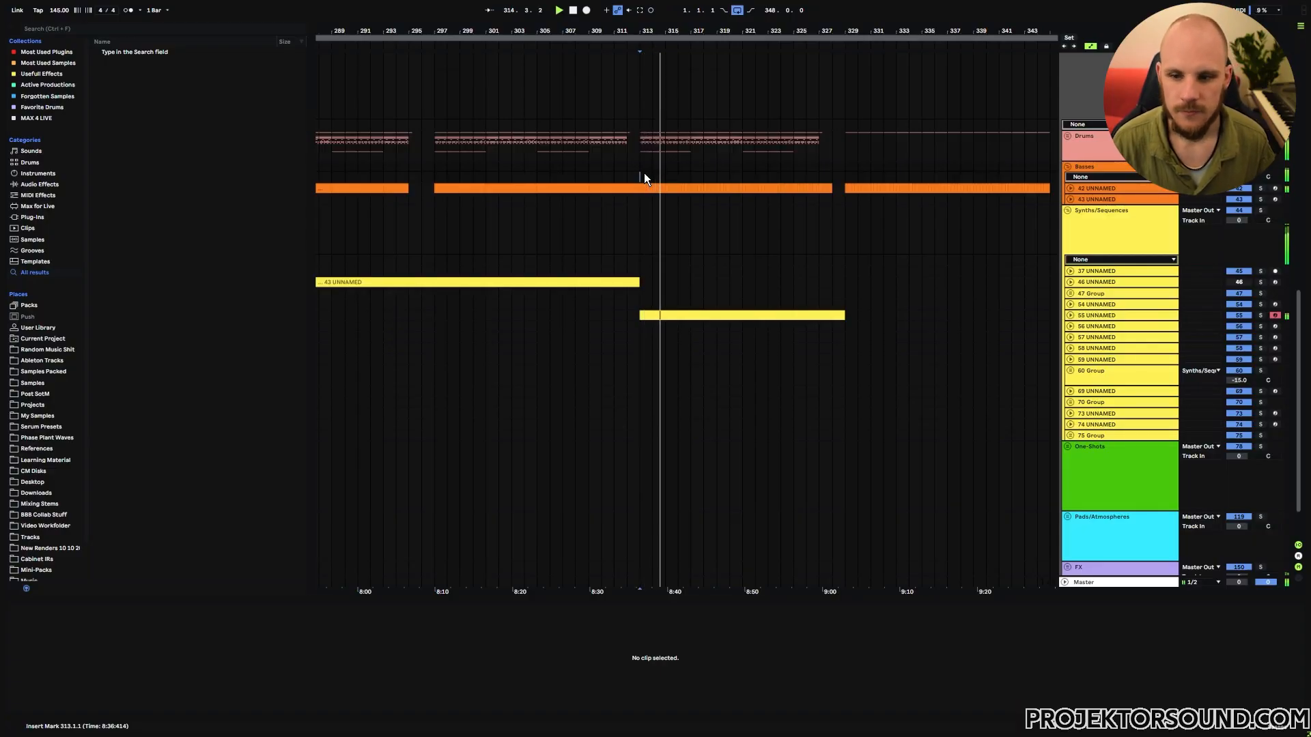
{"action": "left_click", "coordinate": [1091, 315]}
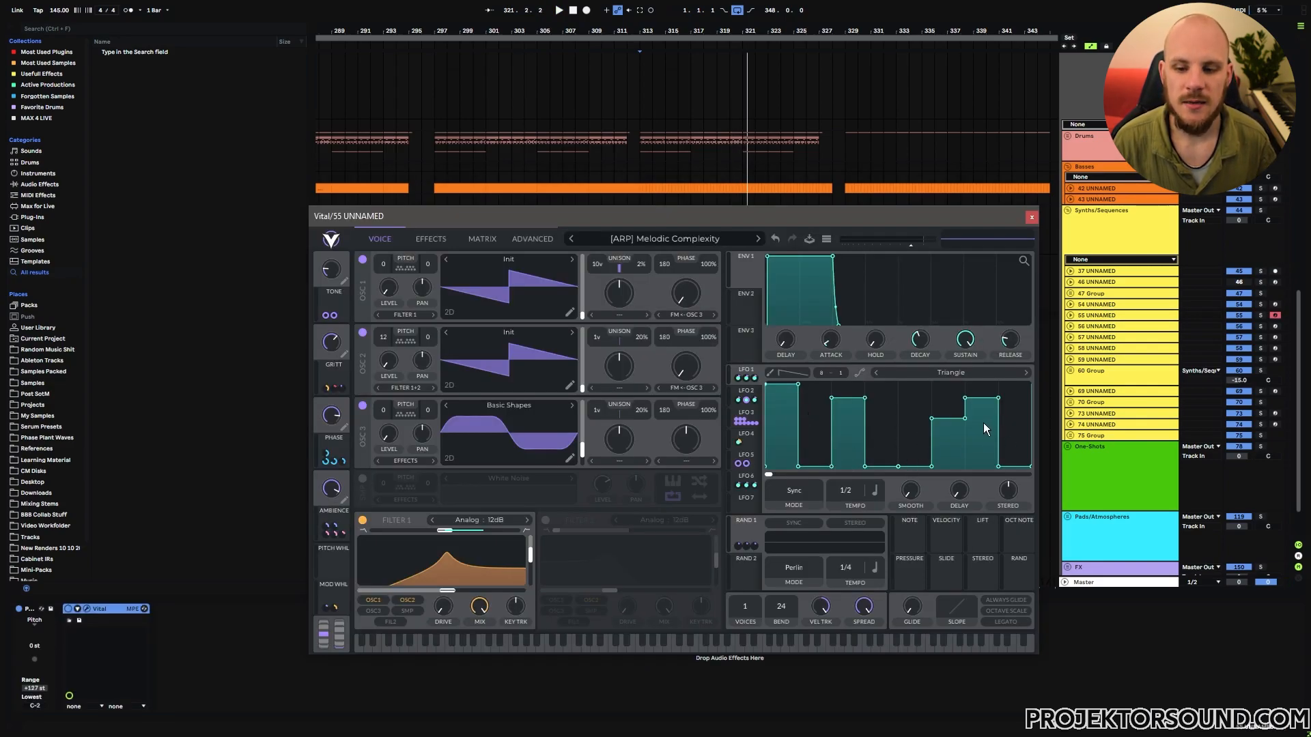
- Compare the shapes and tempos of Vital's LFO 2 and LFO 1, and check which oscillator transpose controls they modulate
{"action": "left_click", "coordinate": [747, 395]}
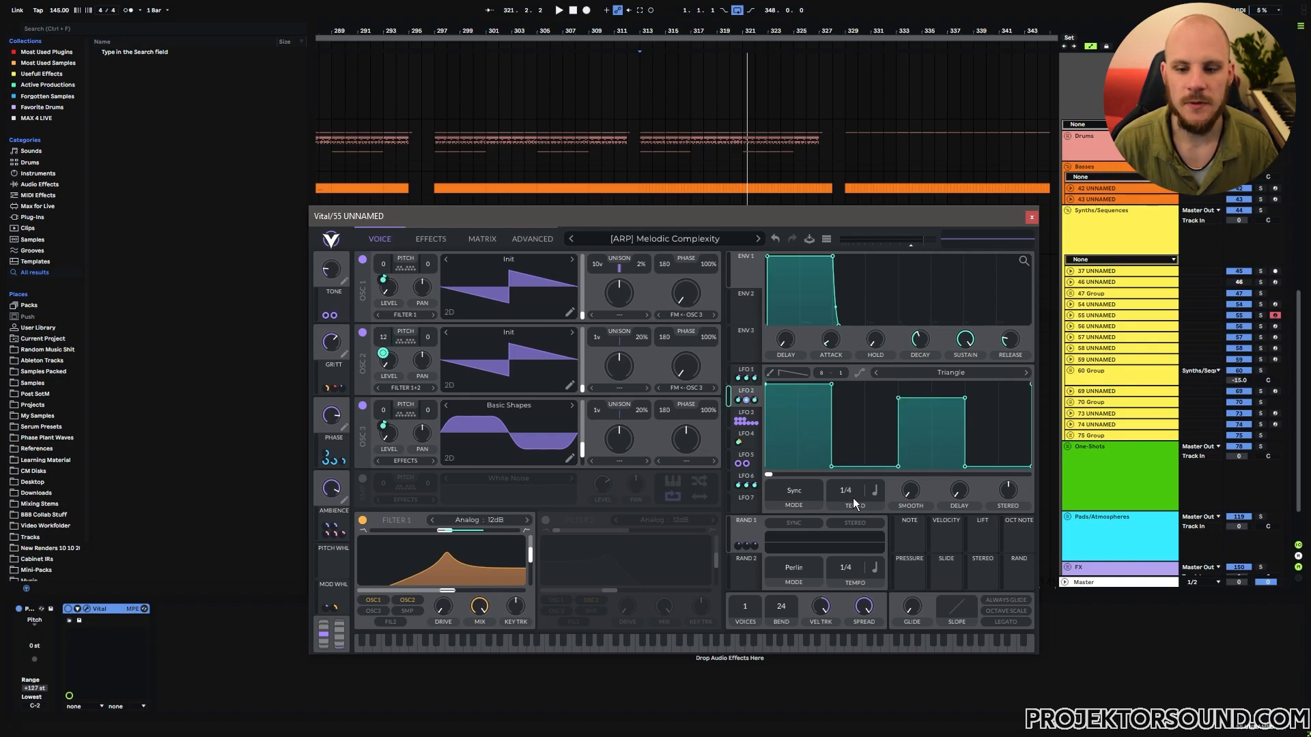
{"action": "left_click", "coordinate": [757, 378]}
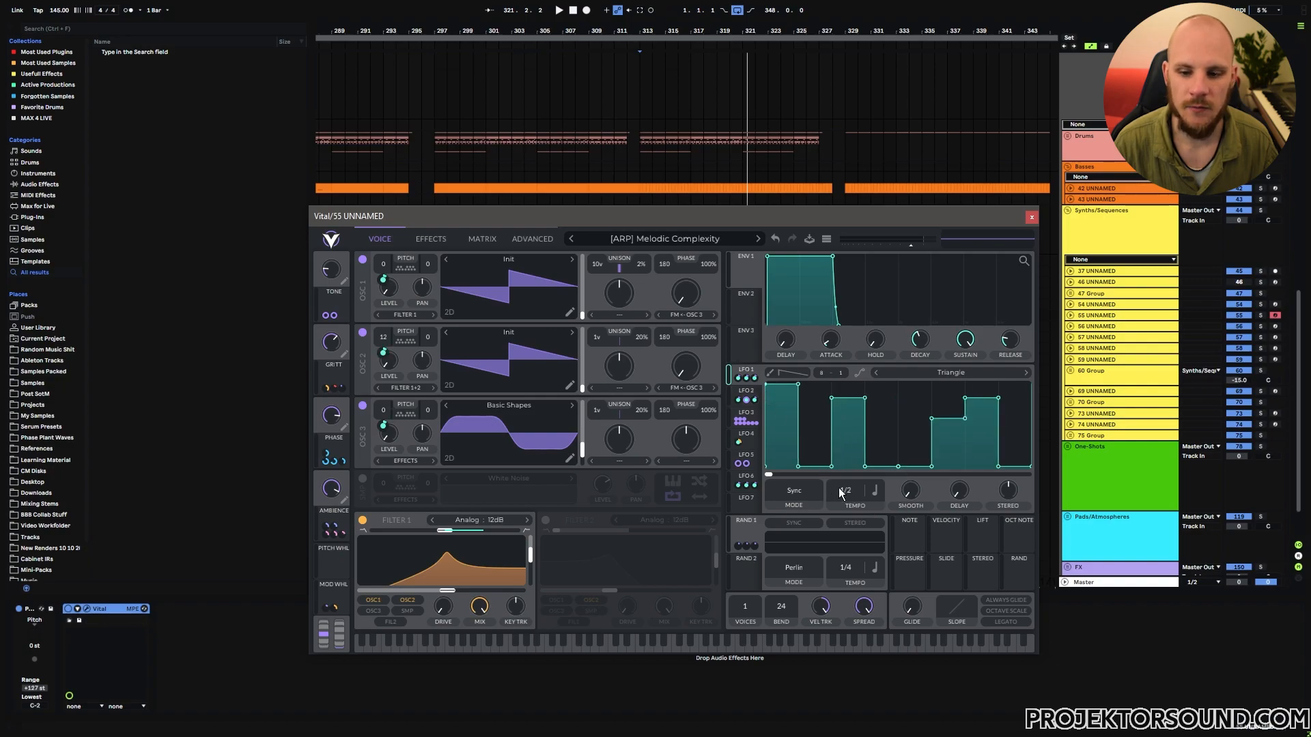
{"action": "mouse_move", "coordinate": [741, 381]}
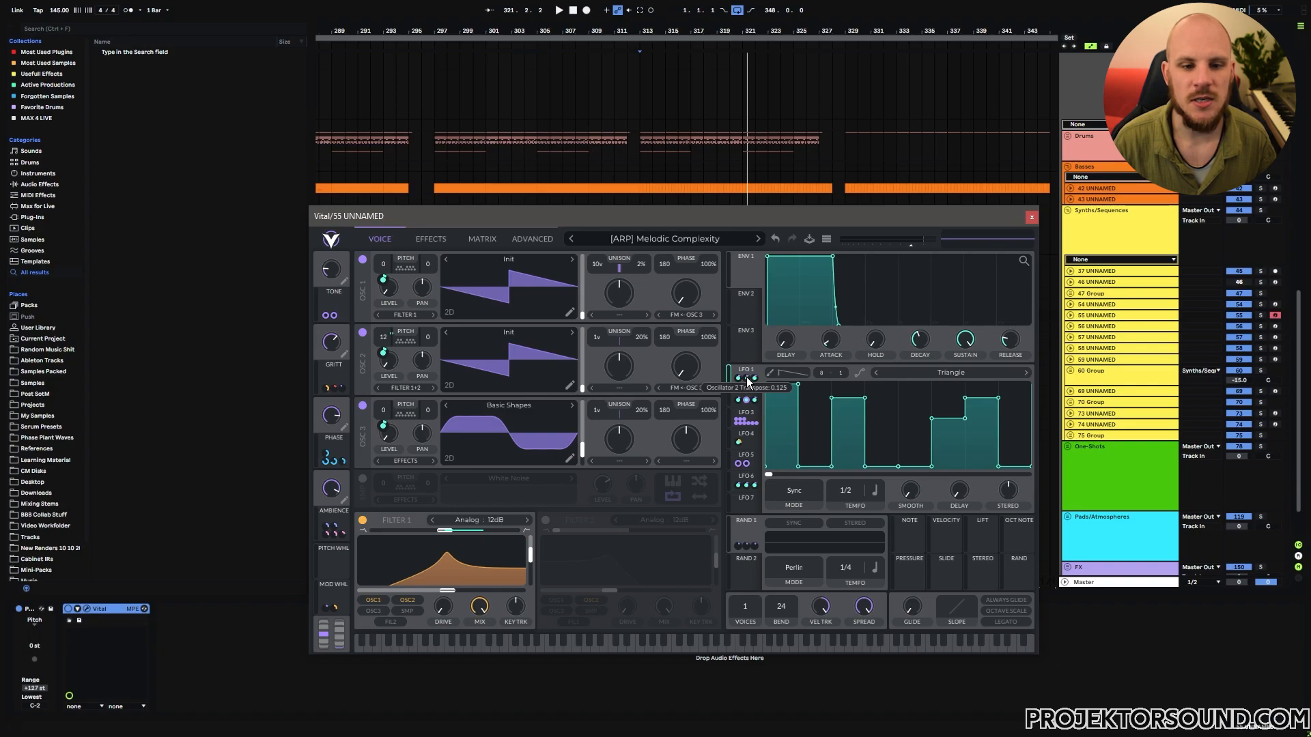
{"action": "mouse_move", "coordinate": [384, 269]}
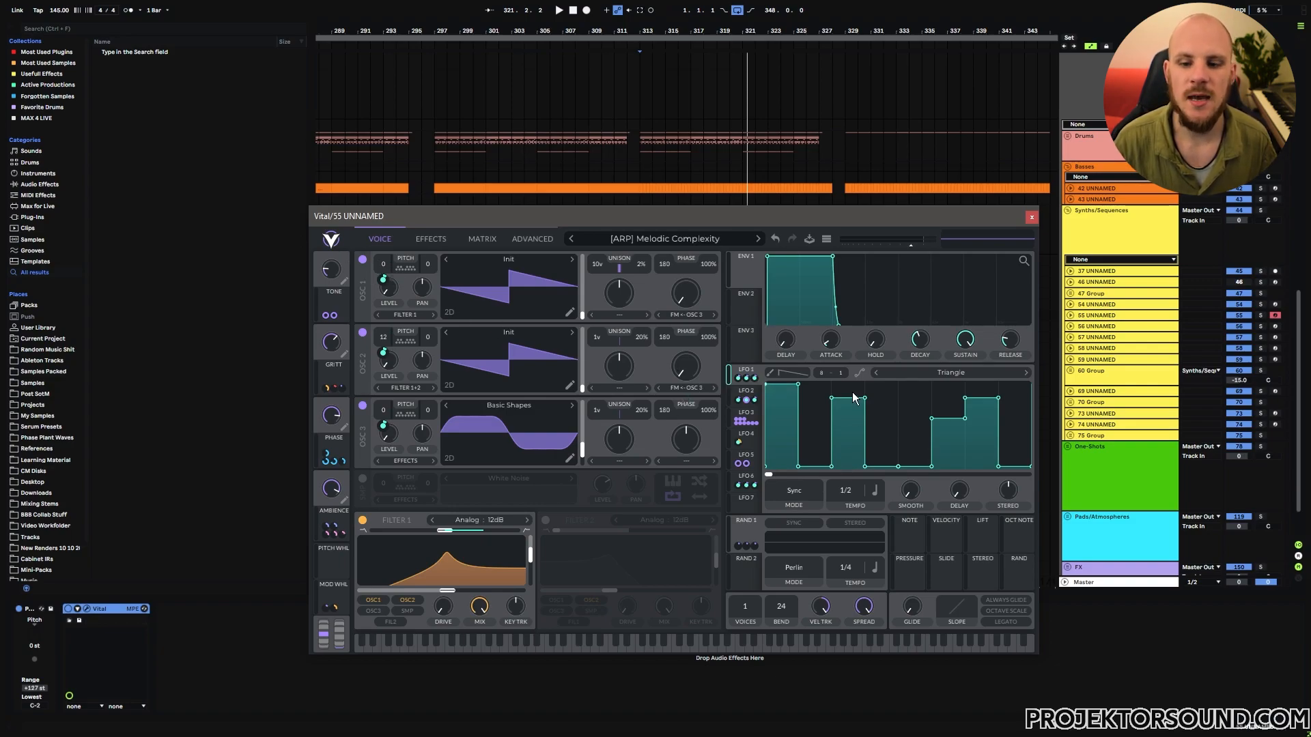
- Enable paint mode with the step brush for LFO 1 in Vital and try out drawing a step in its pattern
{"action": "left_click", "coordinate": [770, 373]}
{"action": "left_click", "coordinate": [785, 374]}
{"action": "left_click", "coordinate": [798, 384]}
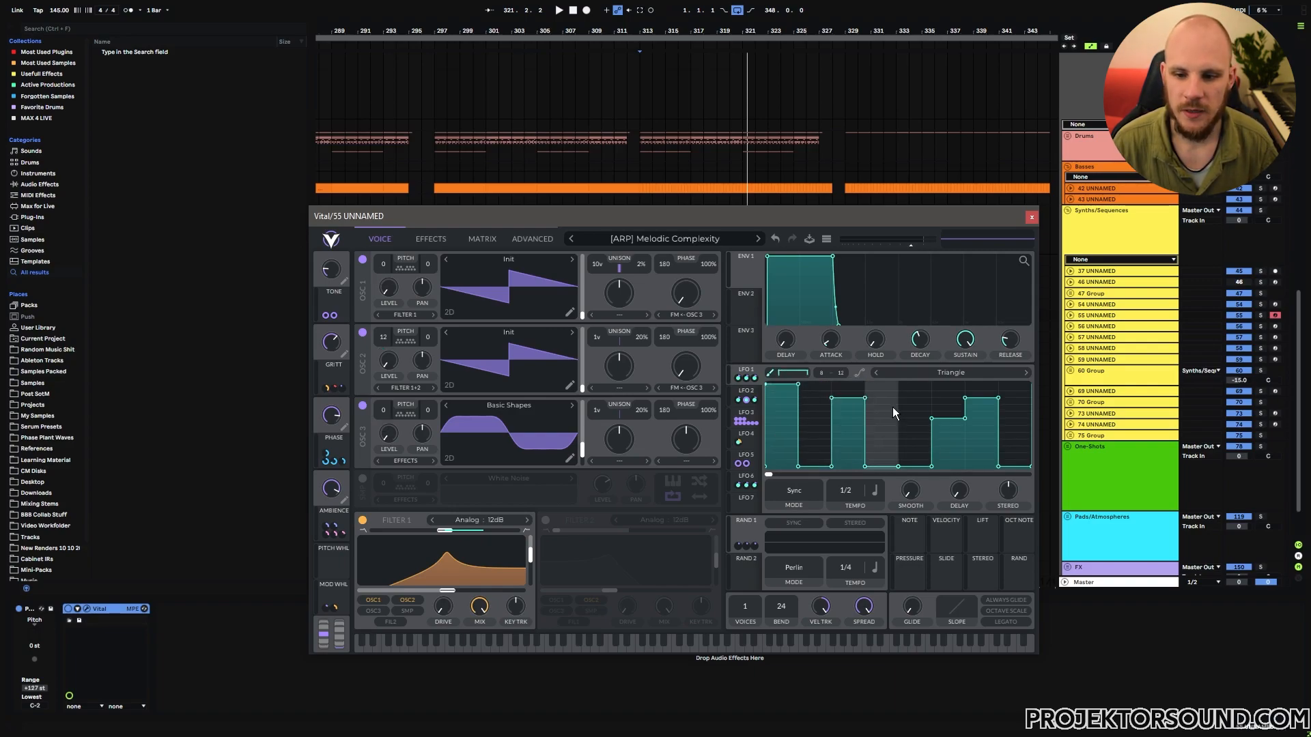
{"action": "left_click_drag", "start_coordinate": [882, 412], "coordinate": [886, 391]}
{"action": "mouse_move", "coordinate": [885, 468]}
{"action": "left_mouse_down"}
{"action": "mouse_move", "coordinate": [889, 390]}
{"action": "mouse_move", "coordinate": [889, 449]}
{"action": "left_mouse_up"}
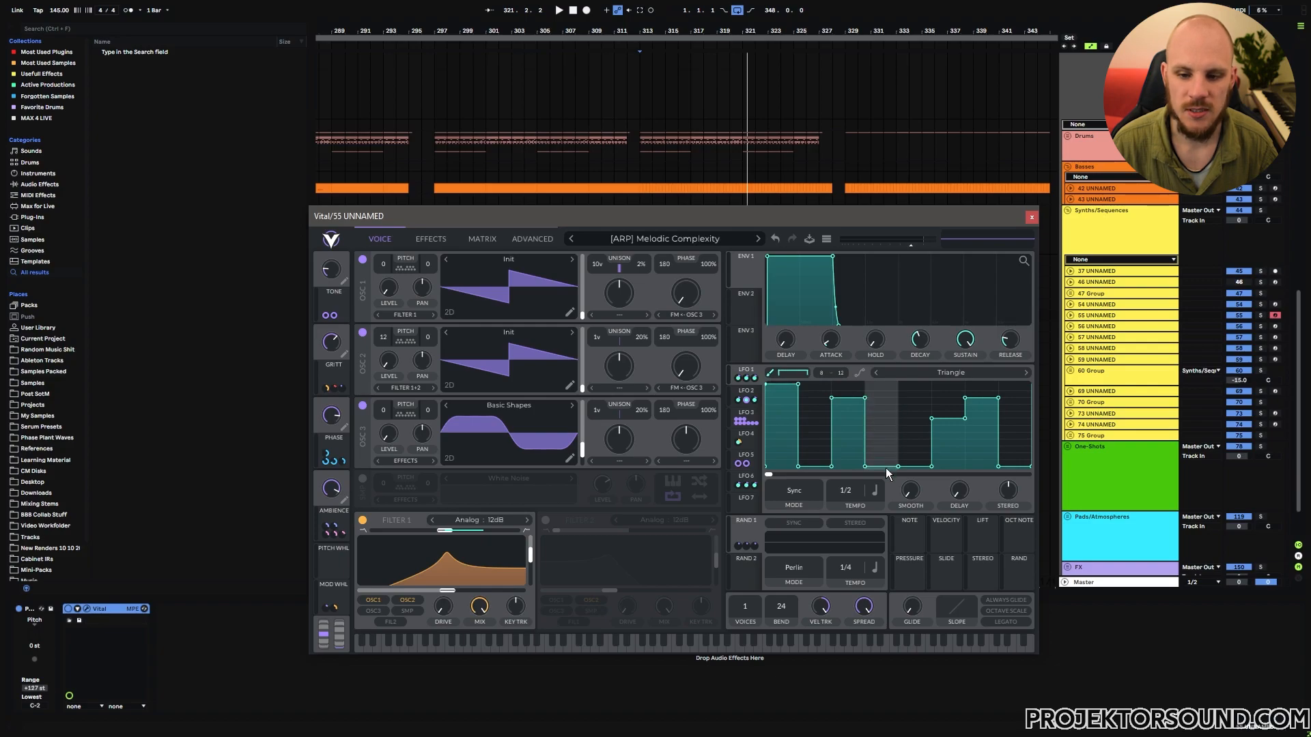
{"action": "left_click_drag", "start_coordinate": [882, 467], "coordinate": [882, 385]}
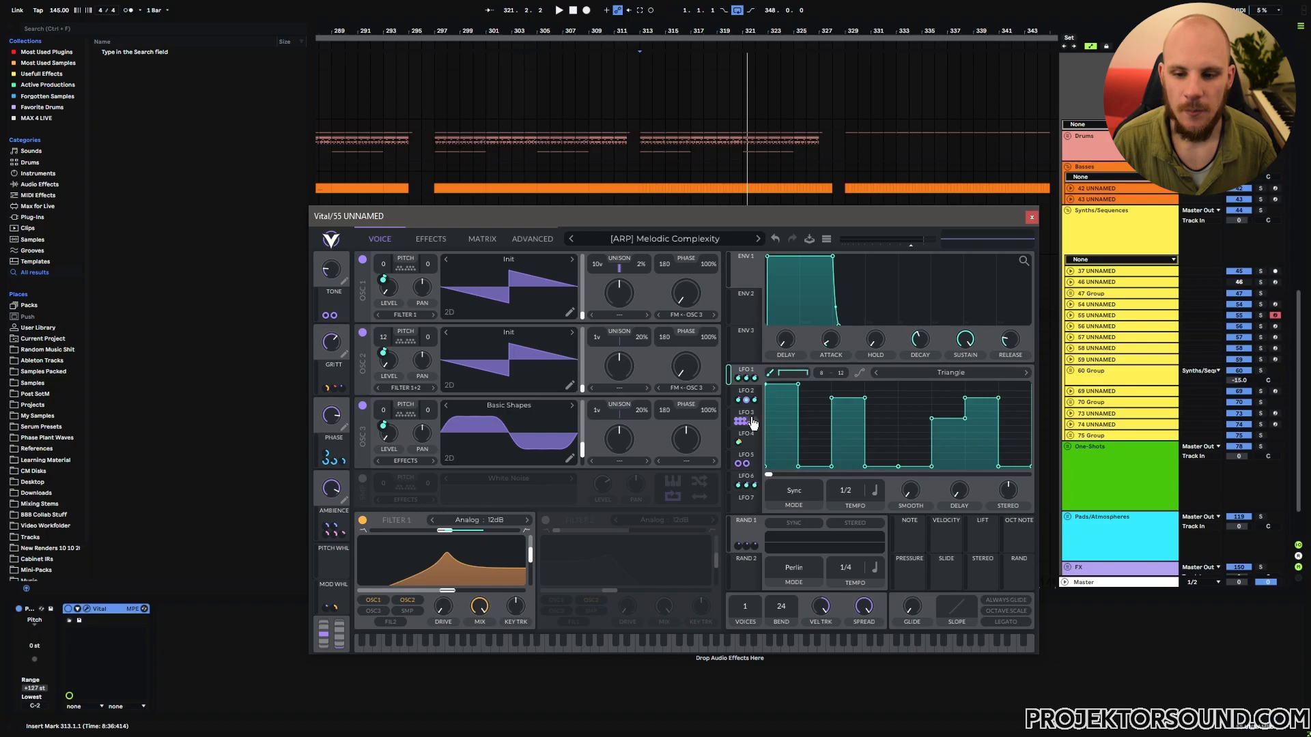
- Examine the shapes of LFO 2, LFO 3 and LFO 1 in Vital and their modulation of the oscillator pitch
{"action": "mouse_move", "coordinate": [392, 278]}
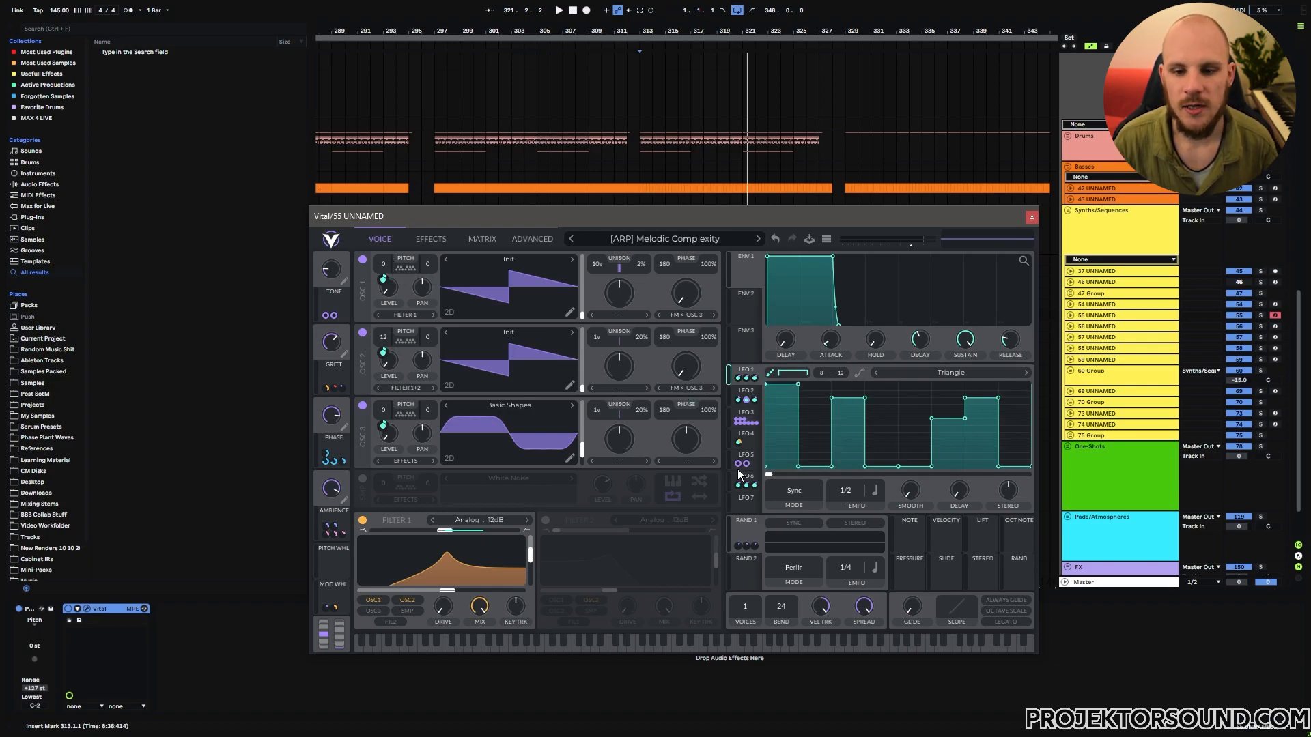
{"action": "left_click", "coordinate": [754, 396]}
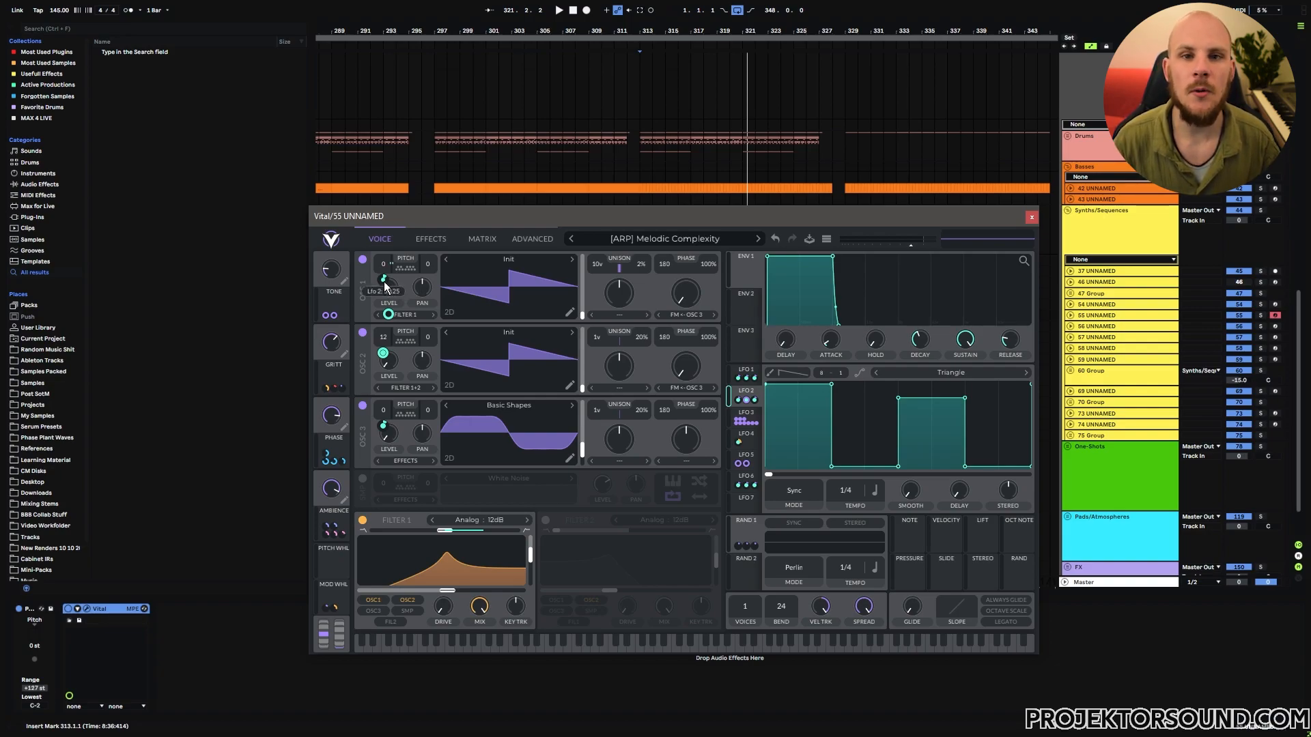
{"action": "left_click", "coordinate": [751, 420]}
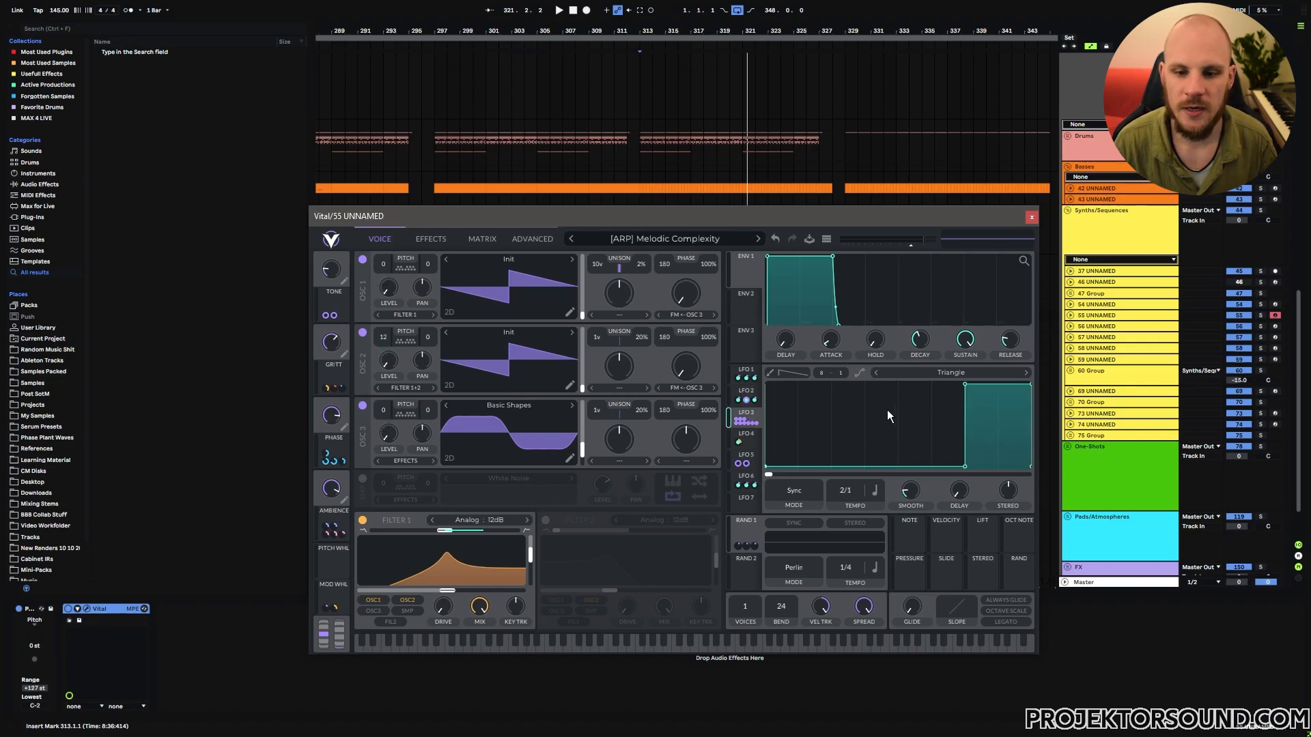
{"action": "left_click", "coordinate": [748, 396]}
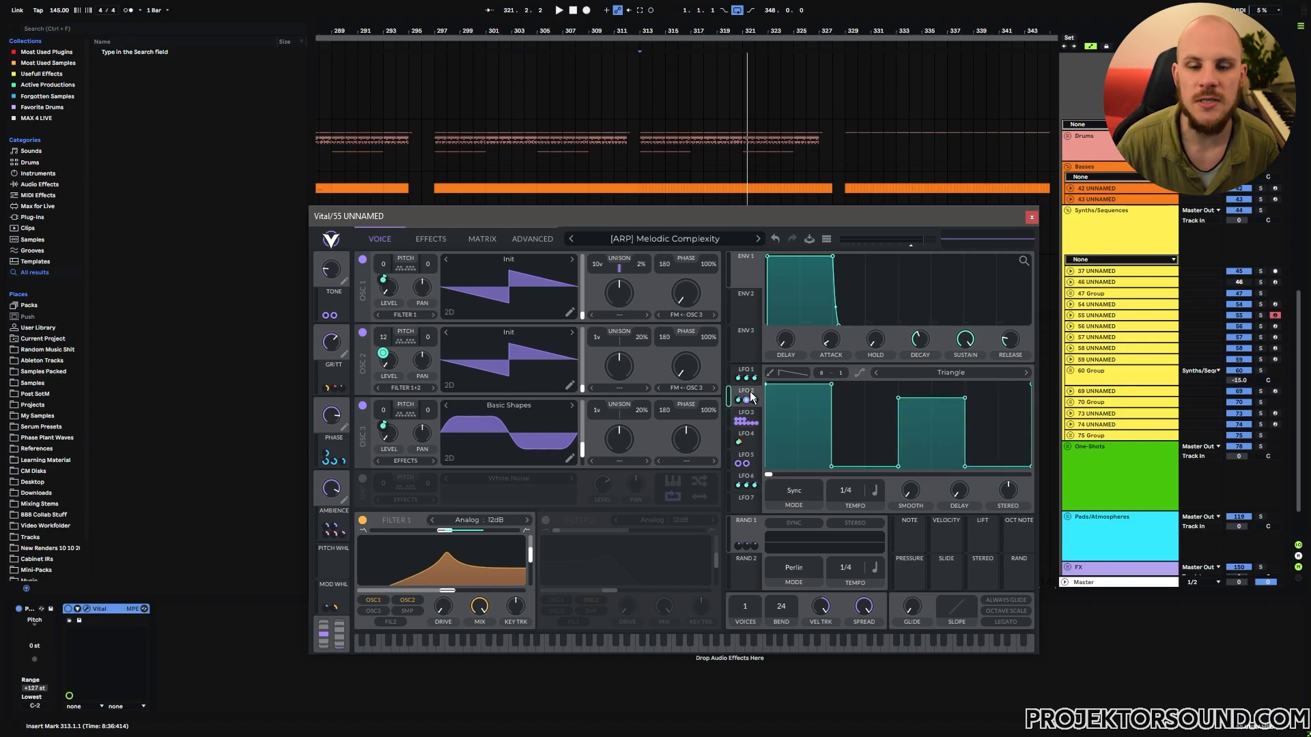
{"action": "left_click", "coordinate": [748, 374]}
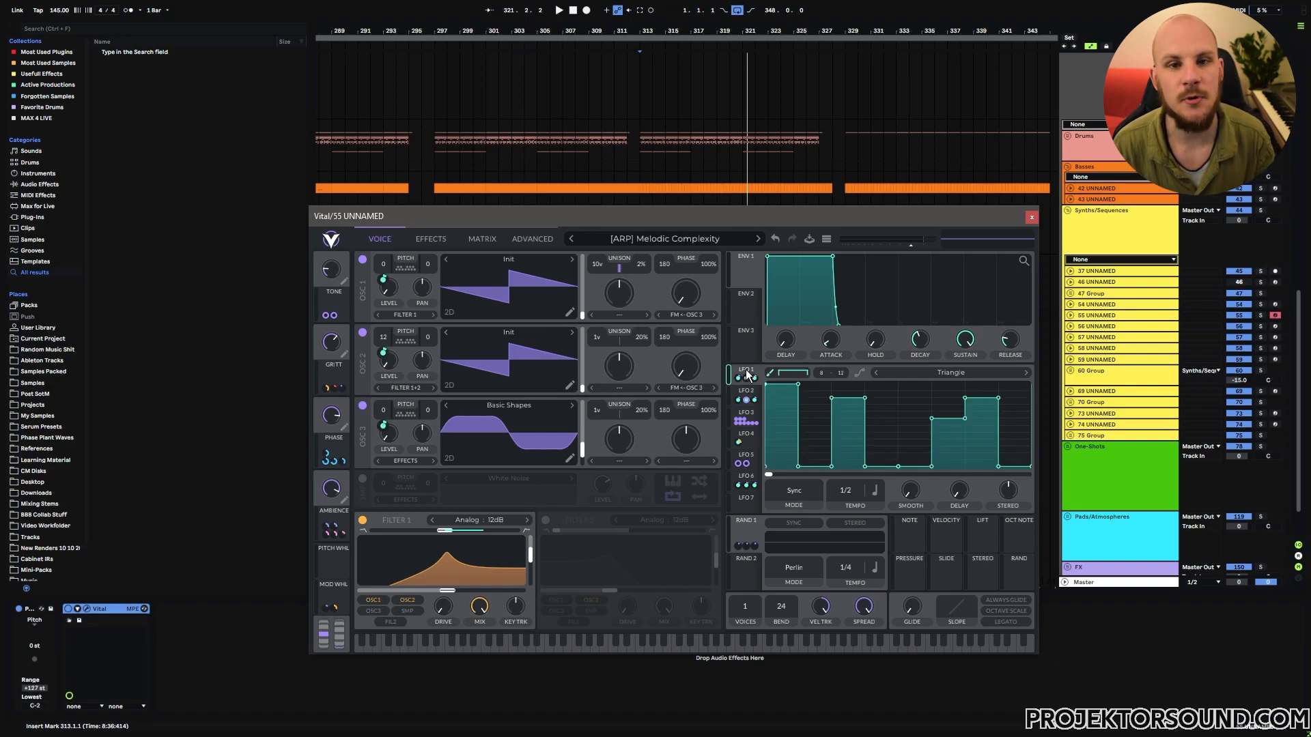
- Examine Vital's modulation matrix routings and select the row where LFO 3 controls Modulation 1 Amount
{"action": "left_click", "coordinate": [483, 239]}
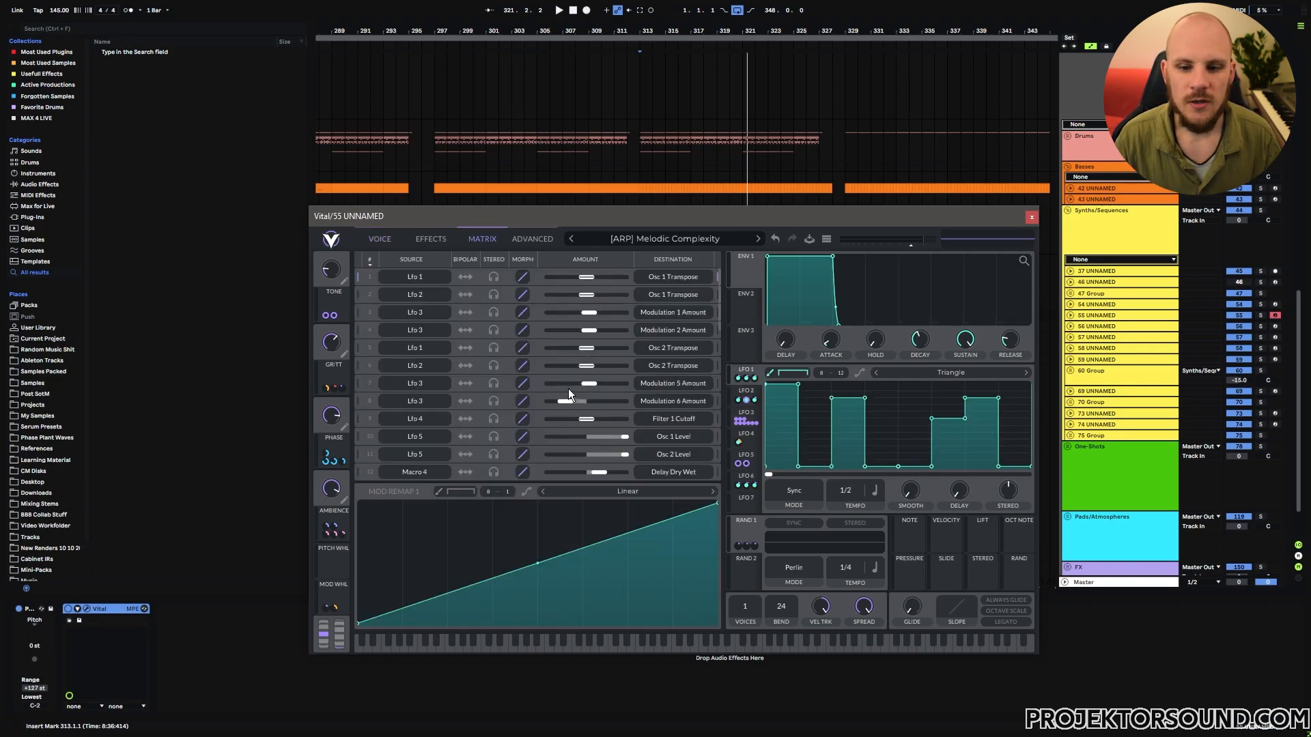
{"action": "scroll", "coordinate": [469, 367], "scroll_direction": "down", "scroll_amount": 10}
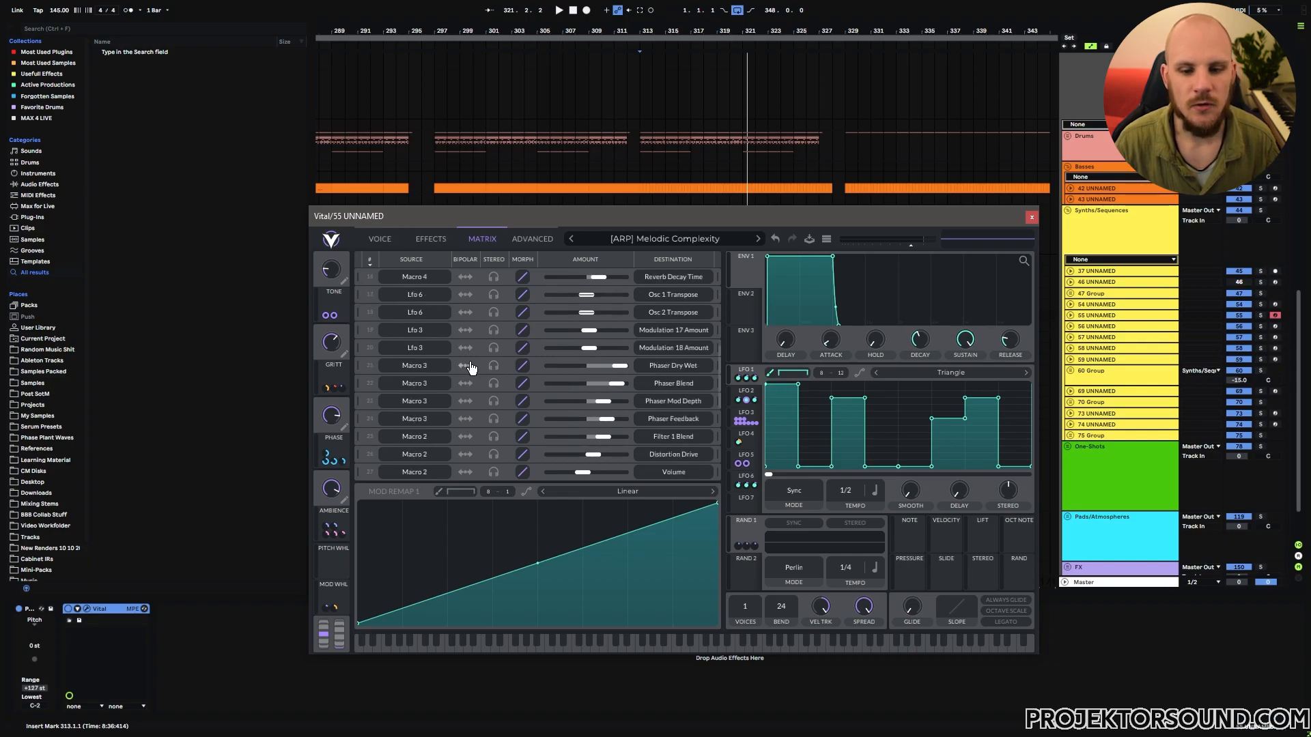
{"action": "scroll", "coordinate": [470, 366], "scroll_direction": "up", "scroll_amount": 10}
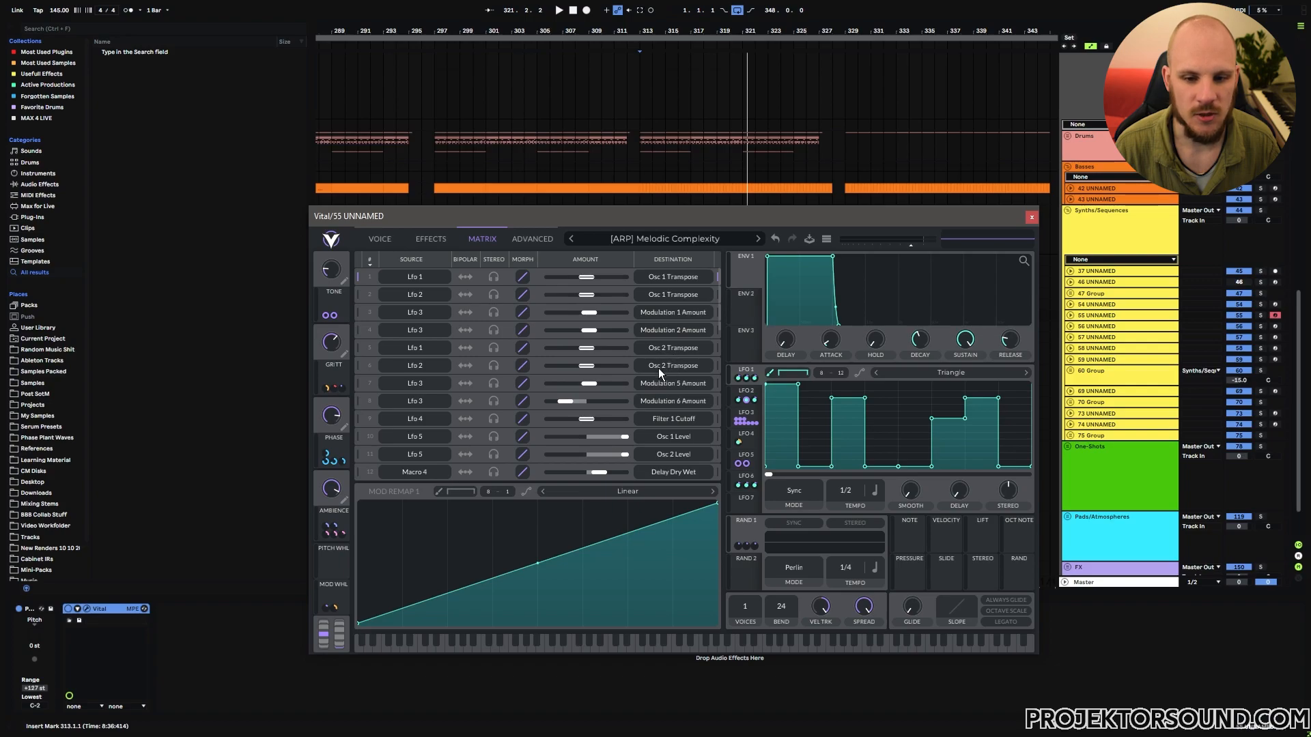
{"action": "scroll", "coordinate": [677, 427], "scroll_direction": "down", "scroll_amount": 8}
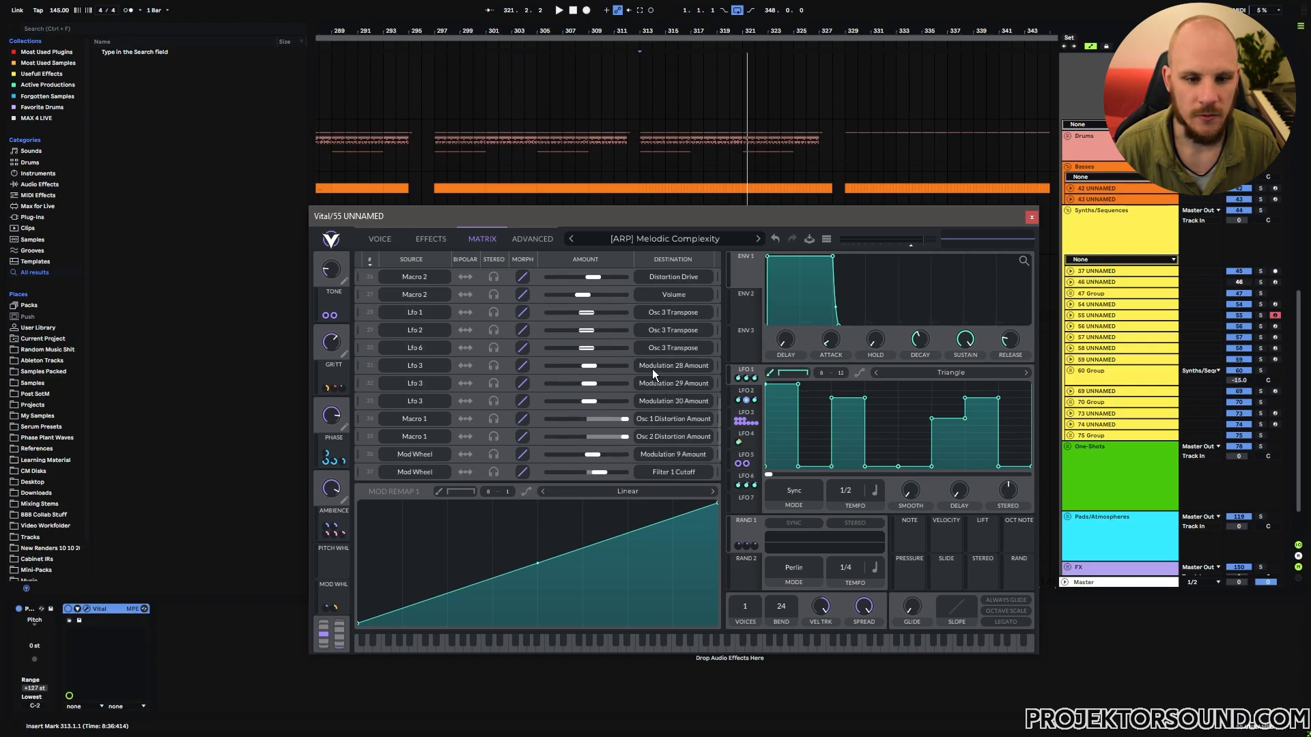
{"action": "scroll", "coordinate": [459, 306], "scroll_direction": "up", "scroll_amount": 8}
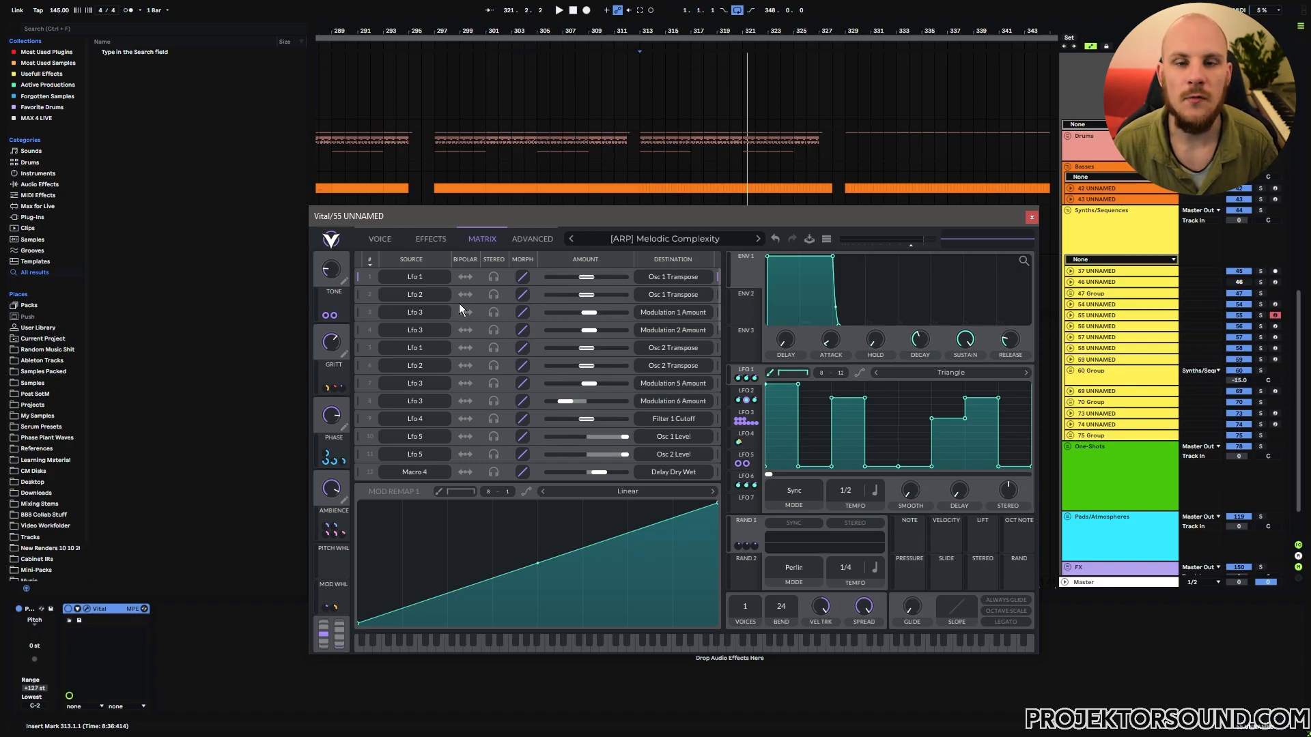
{"action": "left_click", "coordinate": [388, 313]}
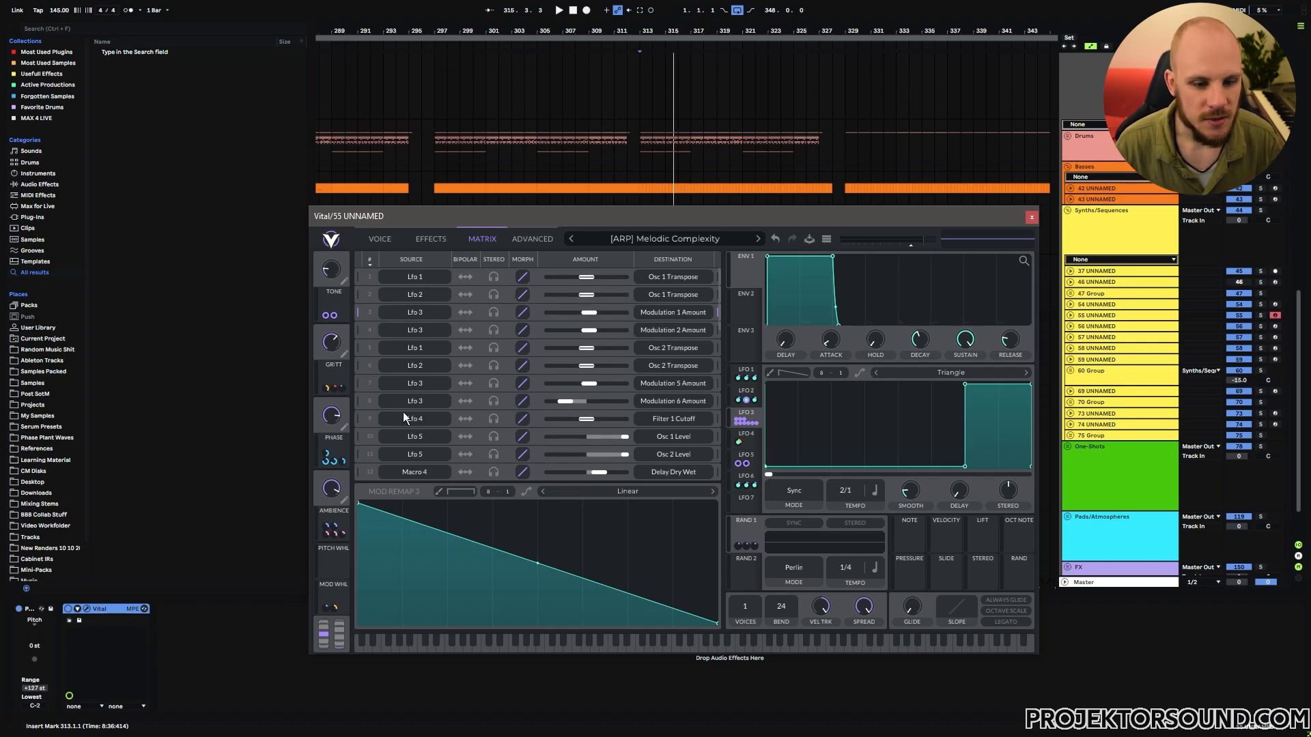
- Compare the remap curves of the LFO 3 rows for Modulation 2 and Modulation 1 Amount, then the LFO 2 and LFO 6 shapes
{"action": "left_click", "coordinate": [359, 330]}
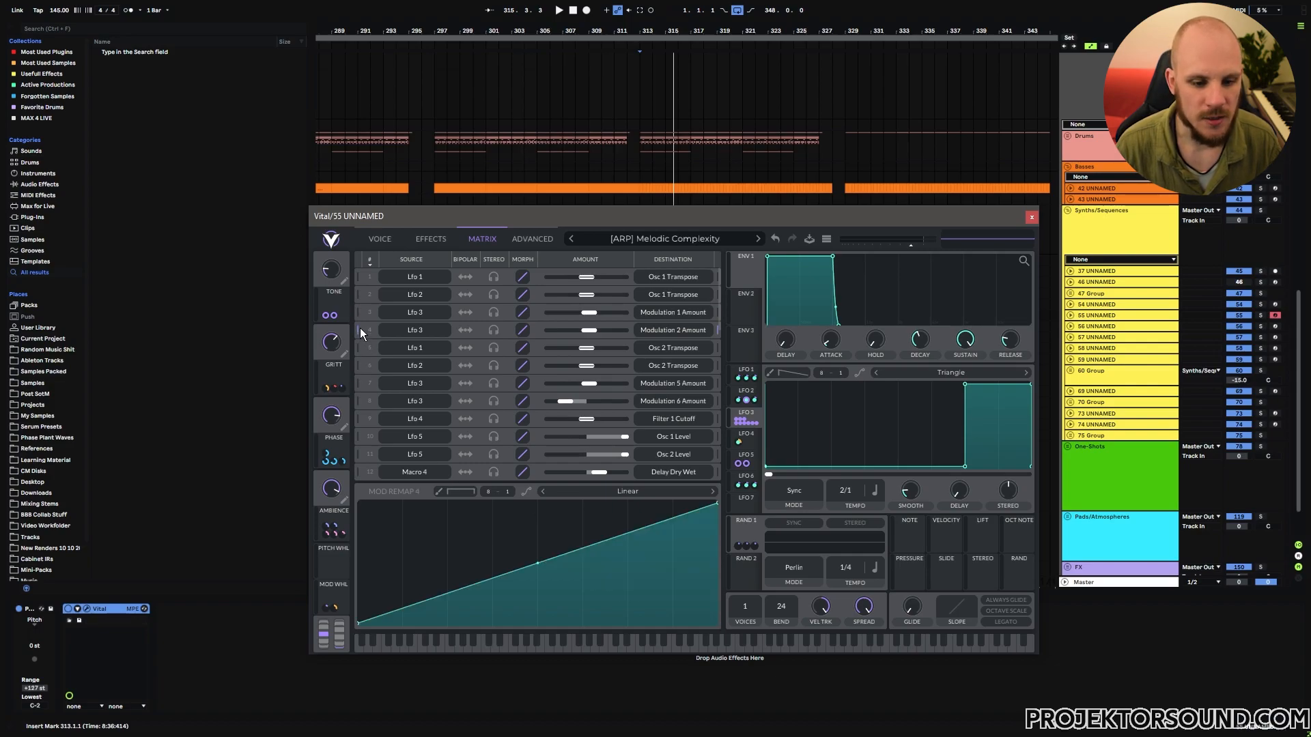
{"action": "left_click", "coordinate": [359, 314]}
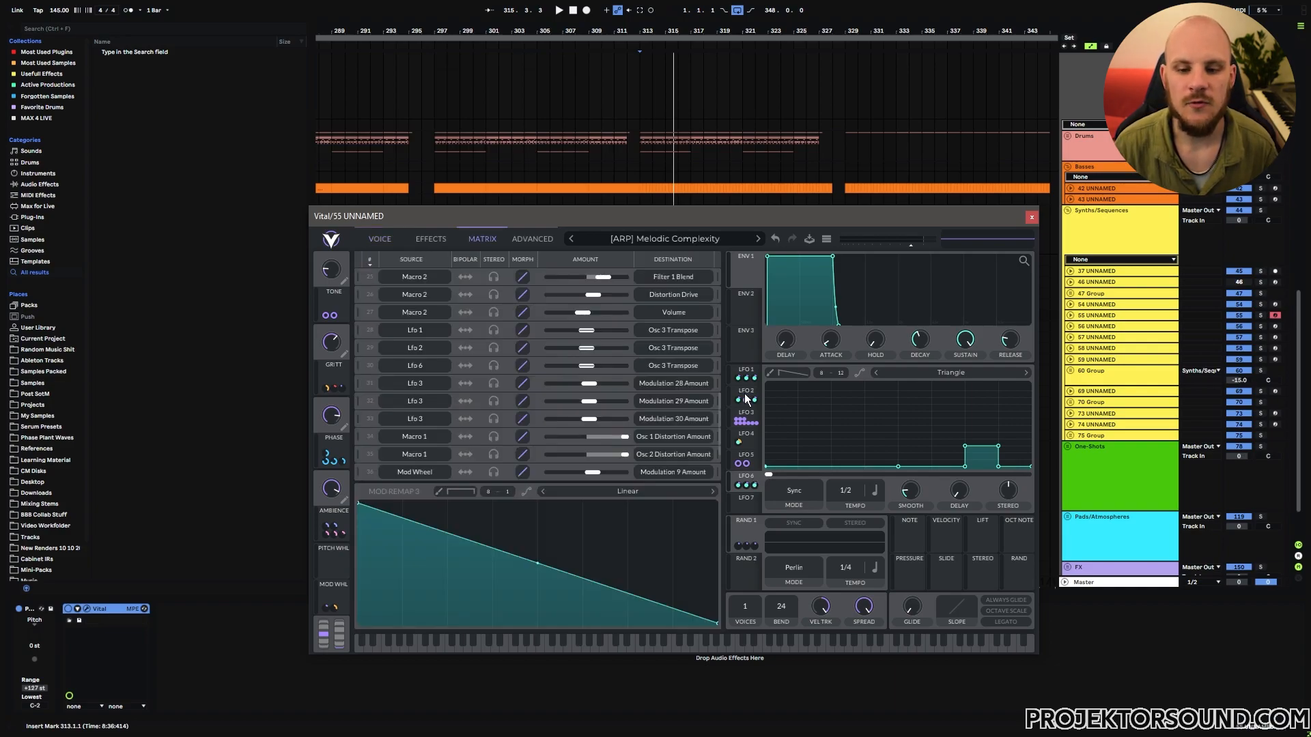
{"action": "left_click", "coordinate": [746, 399]}
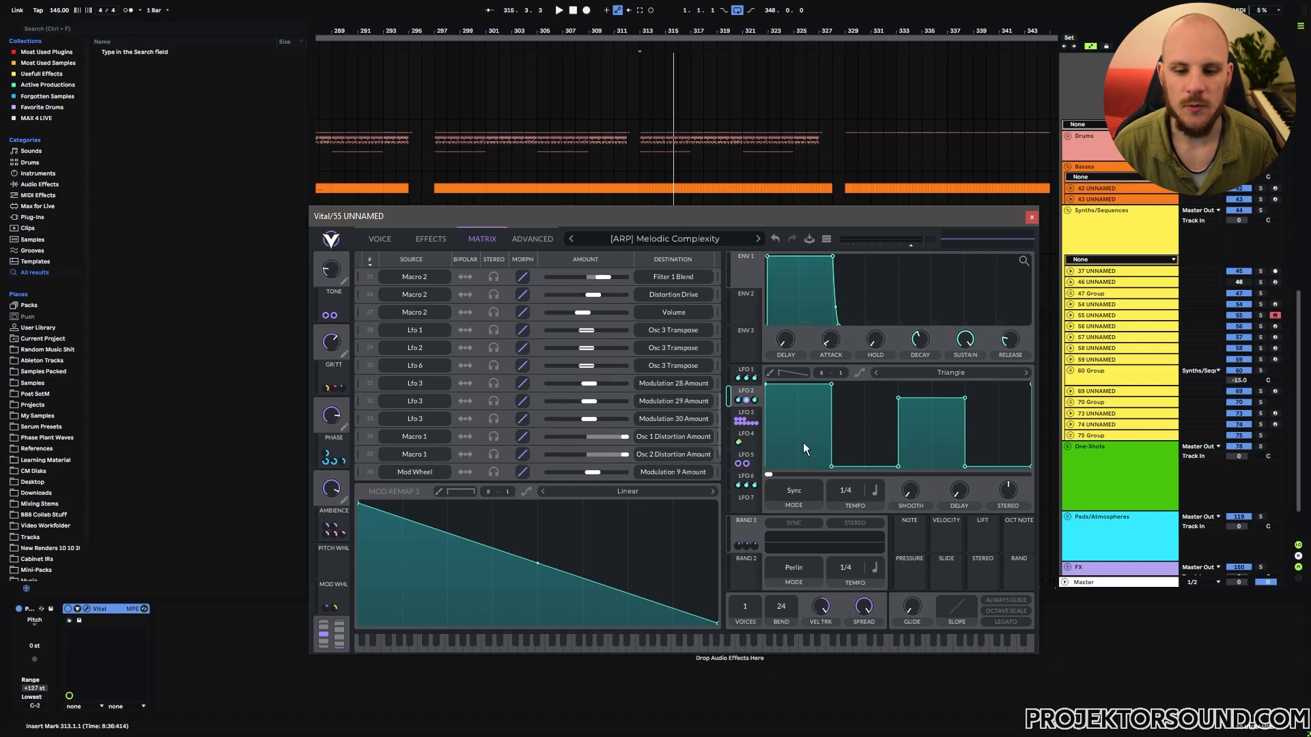
{"action": "left_click", "coordinate": [745, 483]}
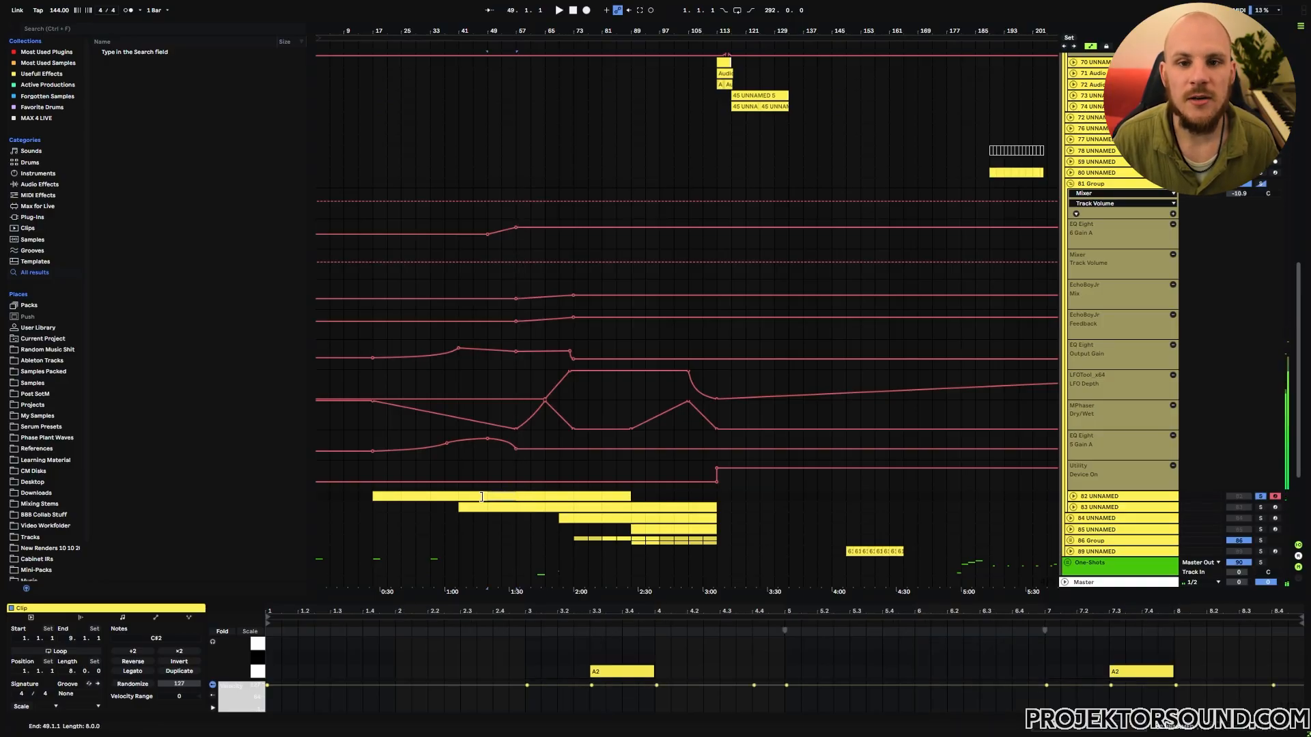
- Play the sequence on track 82 from bar 49 and enlarge the MIDI editor to examine its notes
{"action": "key", "text": "space"}
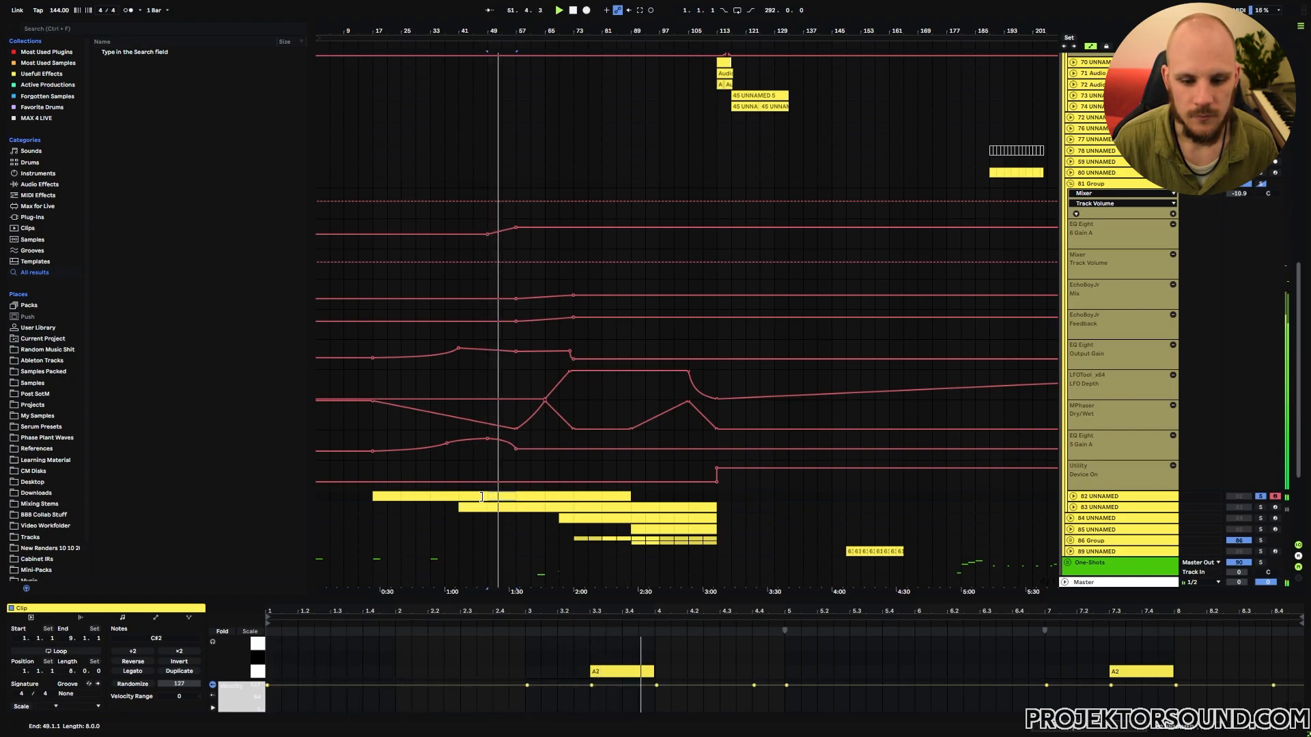
{"action": "left_click_drag", "start_coordinate": [555, 600], "coordinate": [591, 379]}
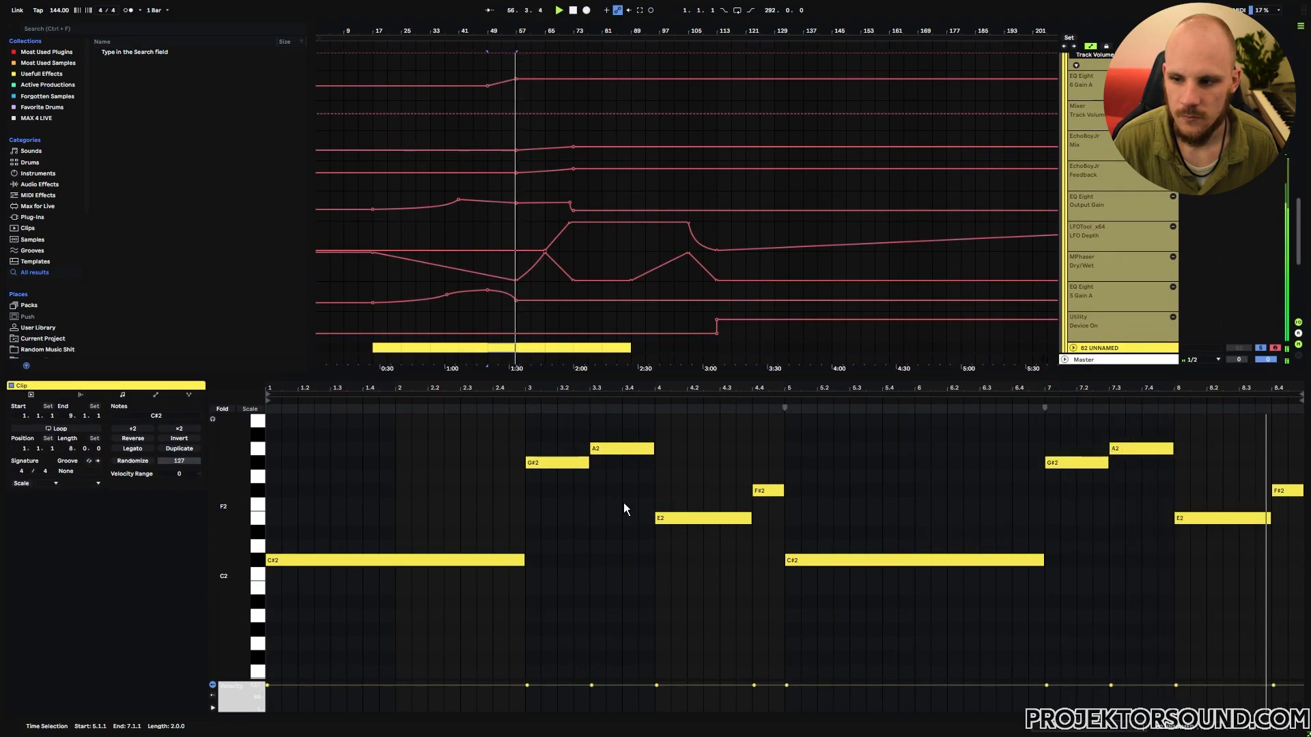
{"action": "key", "text": "space"}
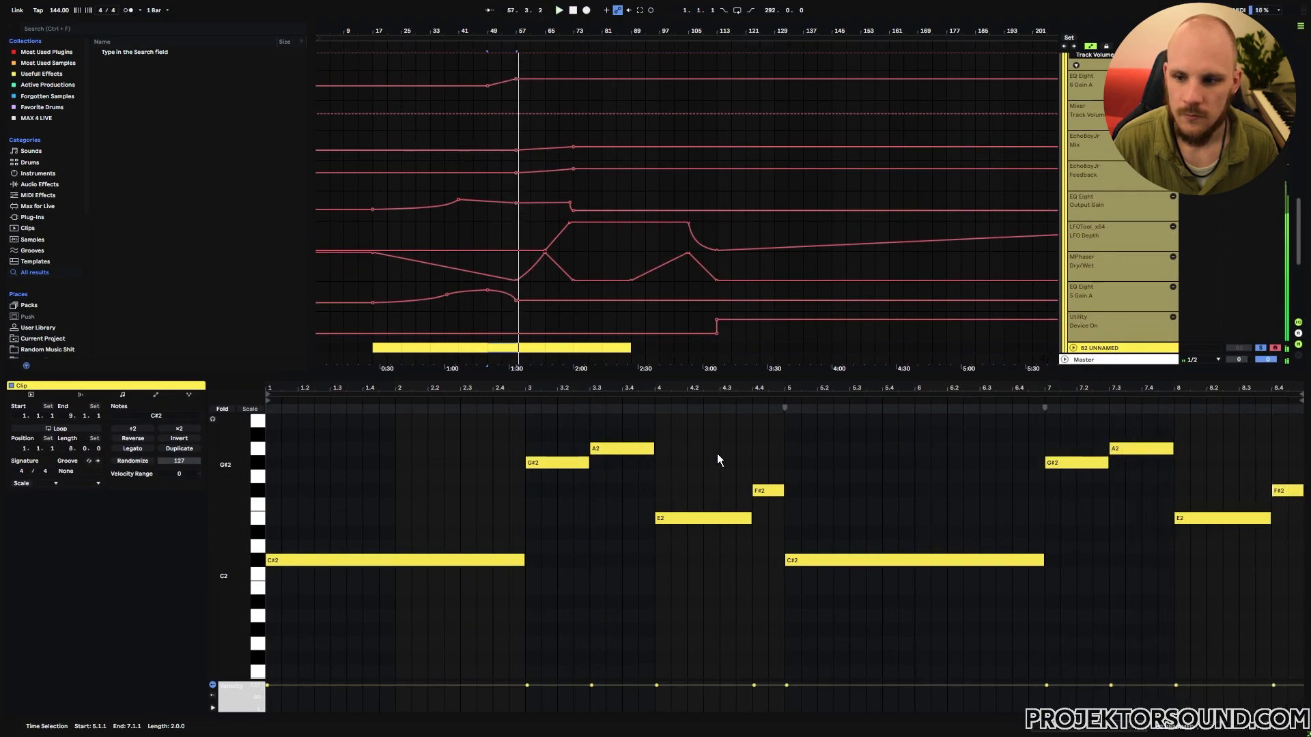
- Expand all automation lanes of tracks 82 and 83 and examine their filter, level, EQ and saturator curves
{"action": "scroll", "coordinate": [1122, 322], "scroll_direction": "down", "scroll_amount": 5}
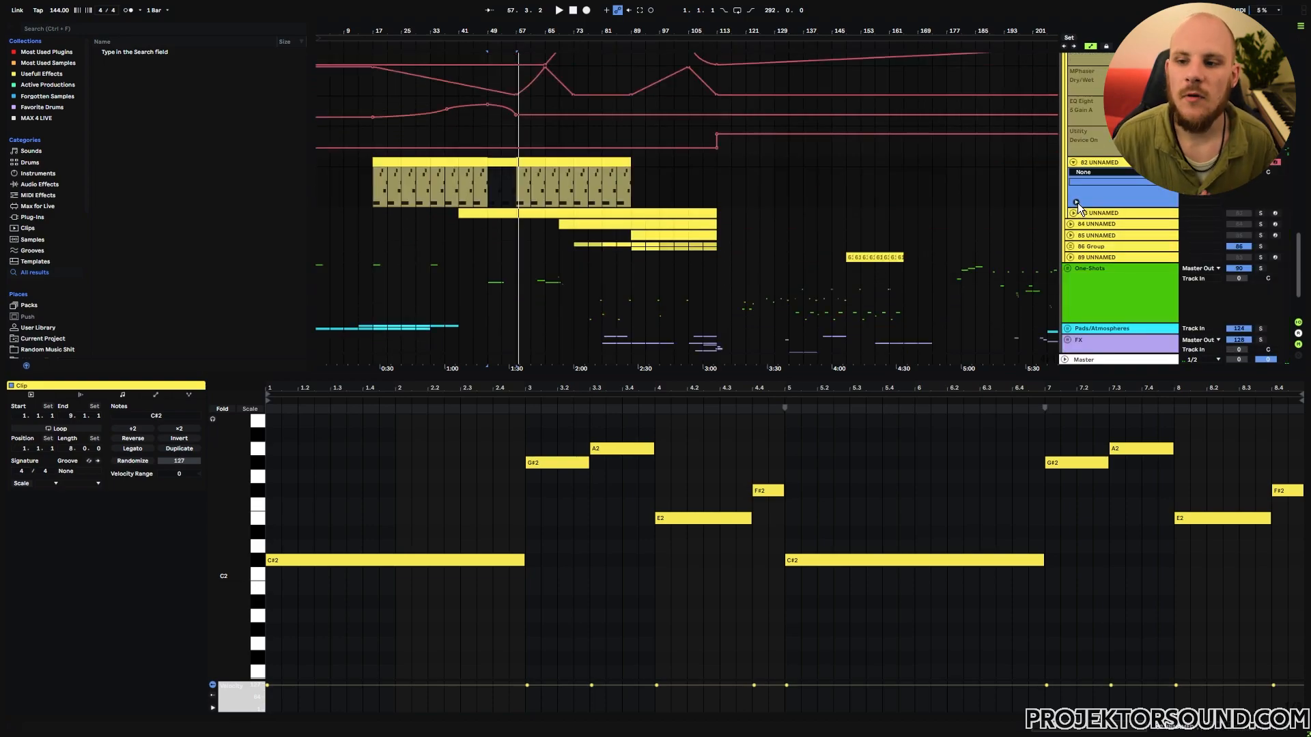
{"action": "left_click", "coordinate": [1076, 202]}
{"action": "scroll", "coordinate": [670, 281], "scroll_direction": "down", "scroll_amount": 3}
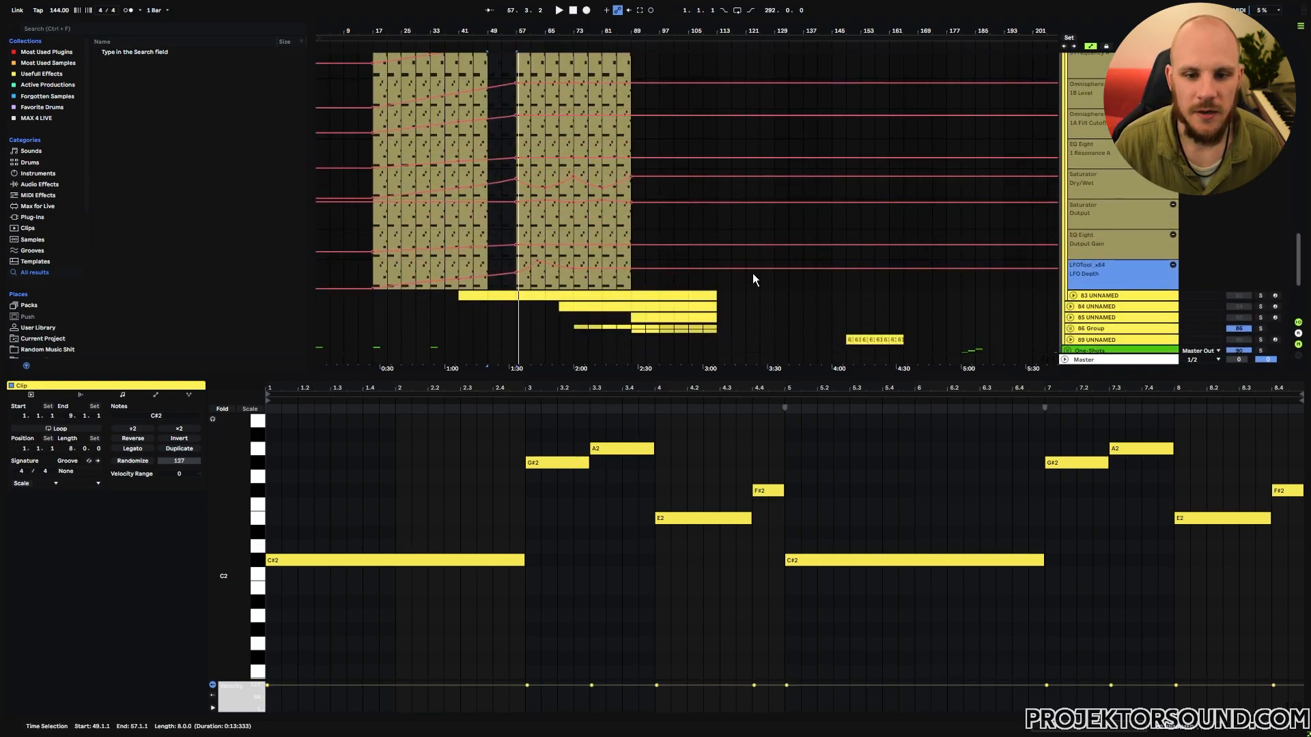
{"action": "left_click", "coordinate": [1073, 296]}
{"action": "left_click", "coordinate": [1077, 336]}
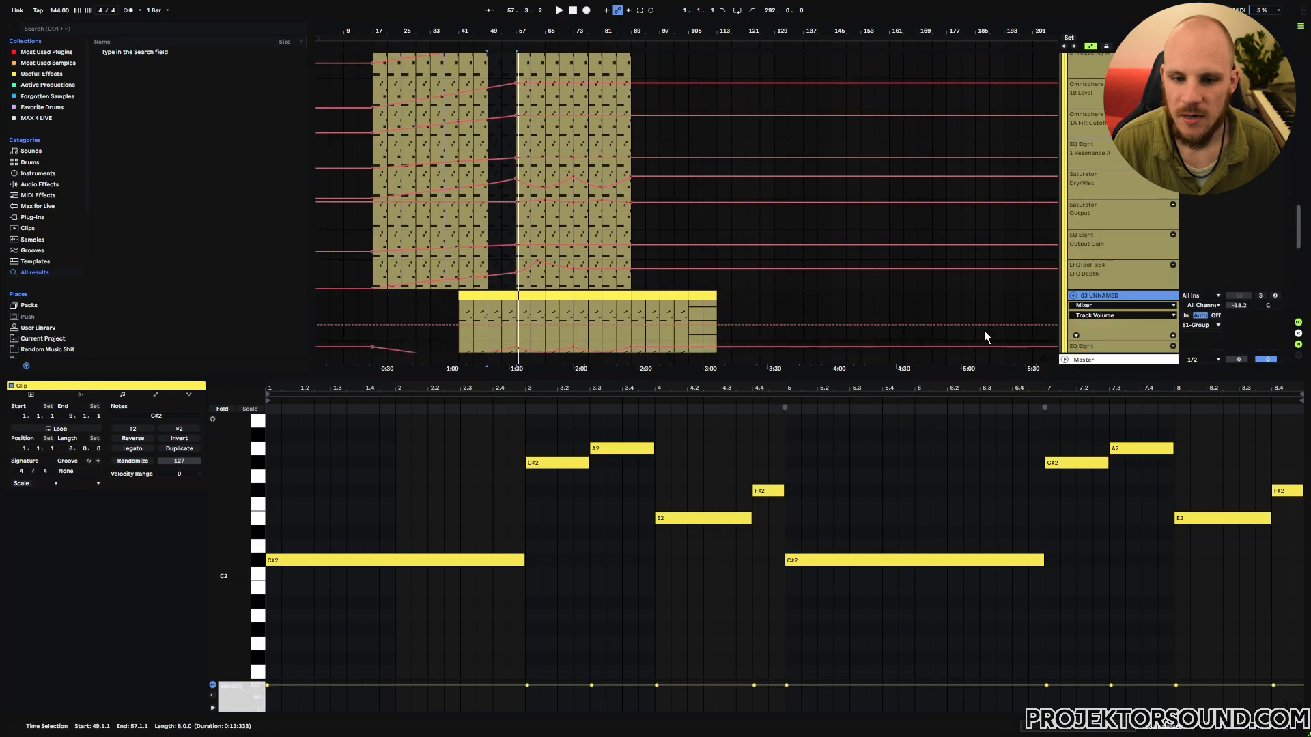
{"action": "scroll", "coordinate": [723, 270], "scroll_direction": "down", "scroll_amount": 5}
{"action": "scroll", "coordinate": [723, 270], "scroll_direction": "up", "scroll_amount": 3}
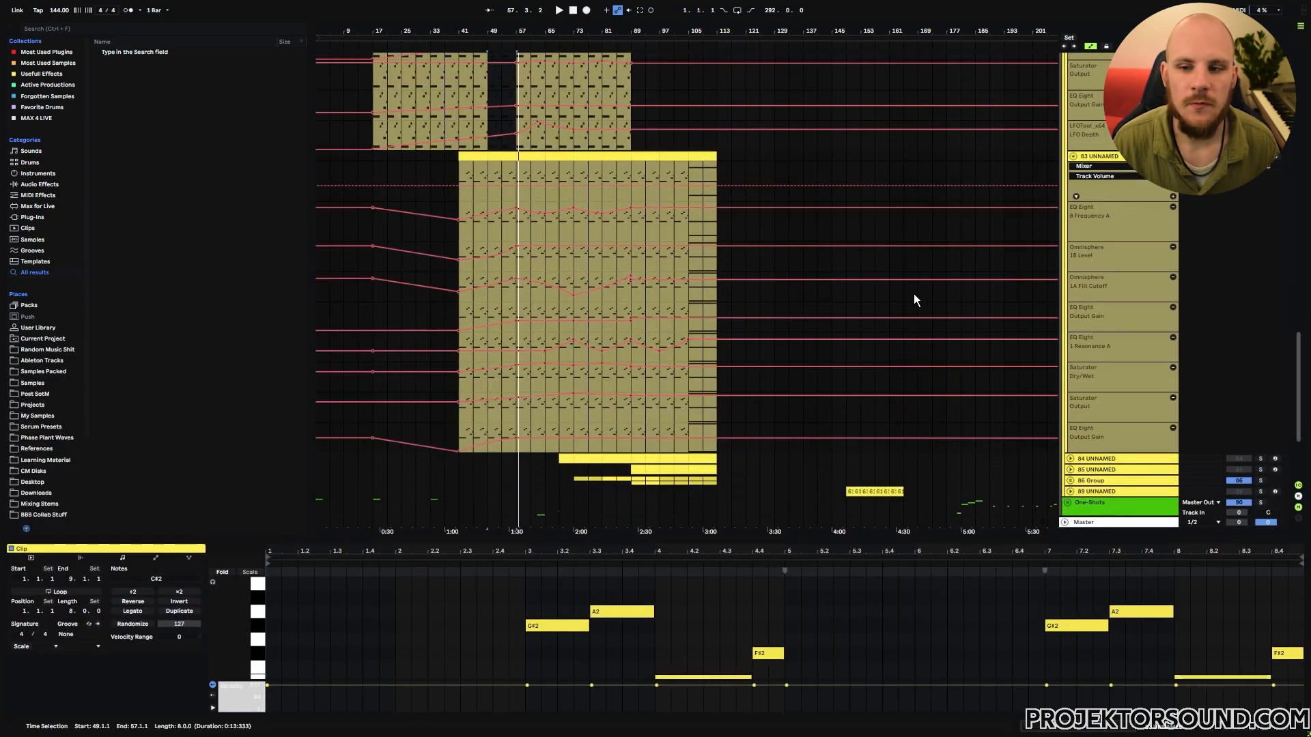
{"action": "scroll", "coordinate": [914, 294], "scroll_direction": "up", "scroll_amount": 7}
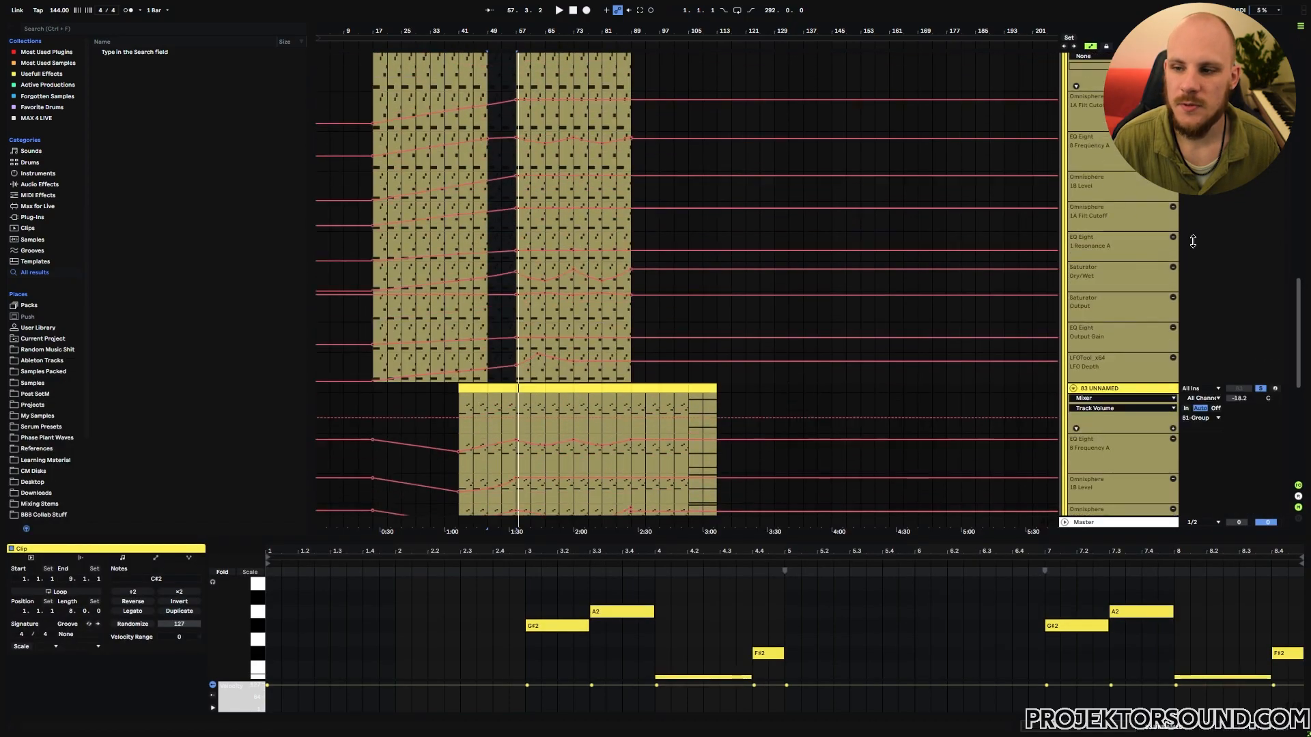
- Listen to the layered sequences of the 81 Group, restarting playback from bar 49
{"action": "key", "text": "space"}
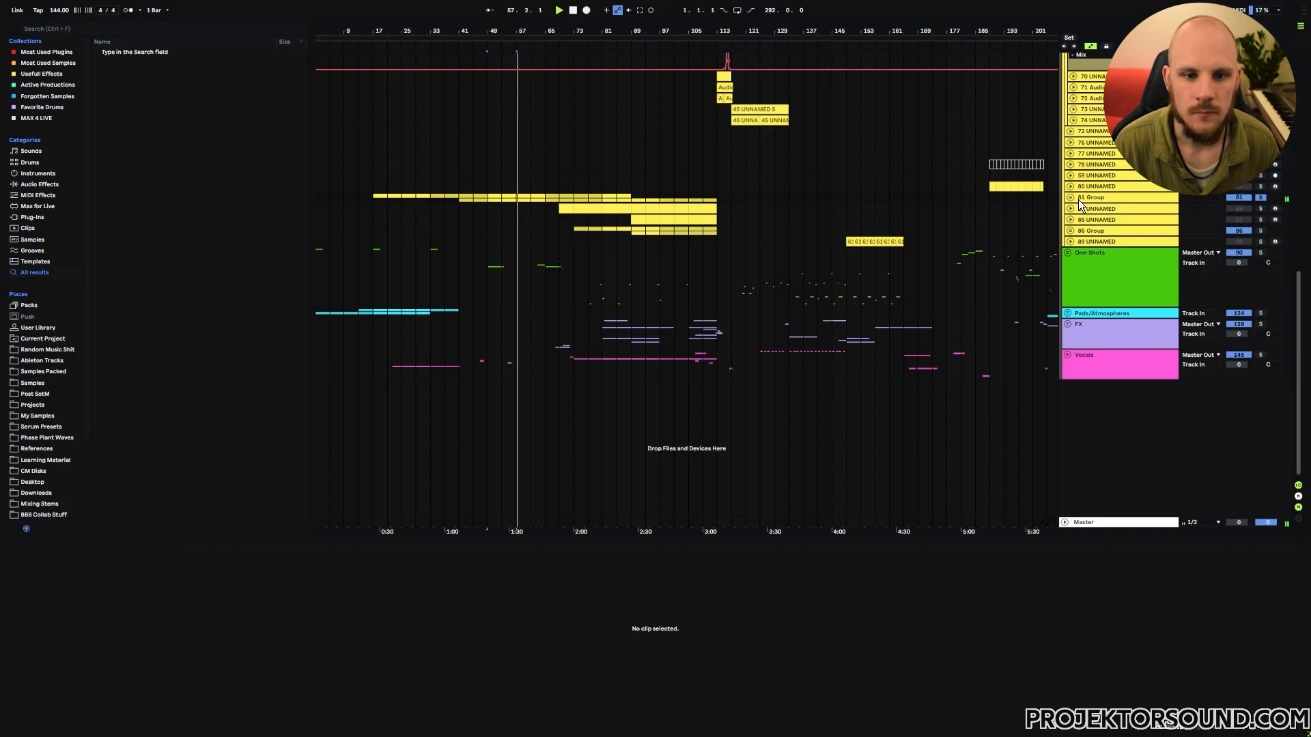
{"action": "key", "text": "space"}
{"action": "left_click", "coordinate": [494, 199]}
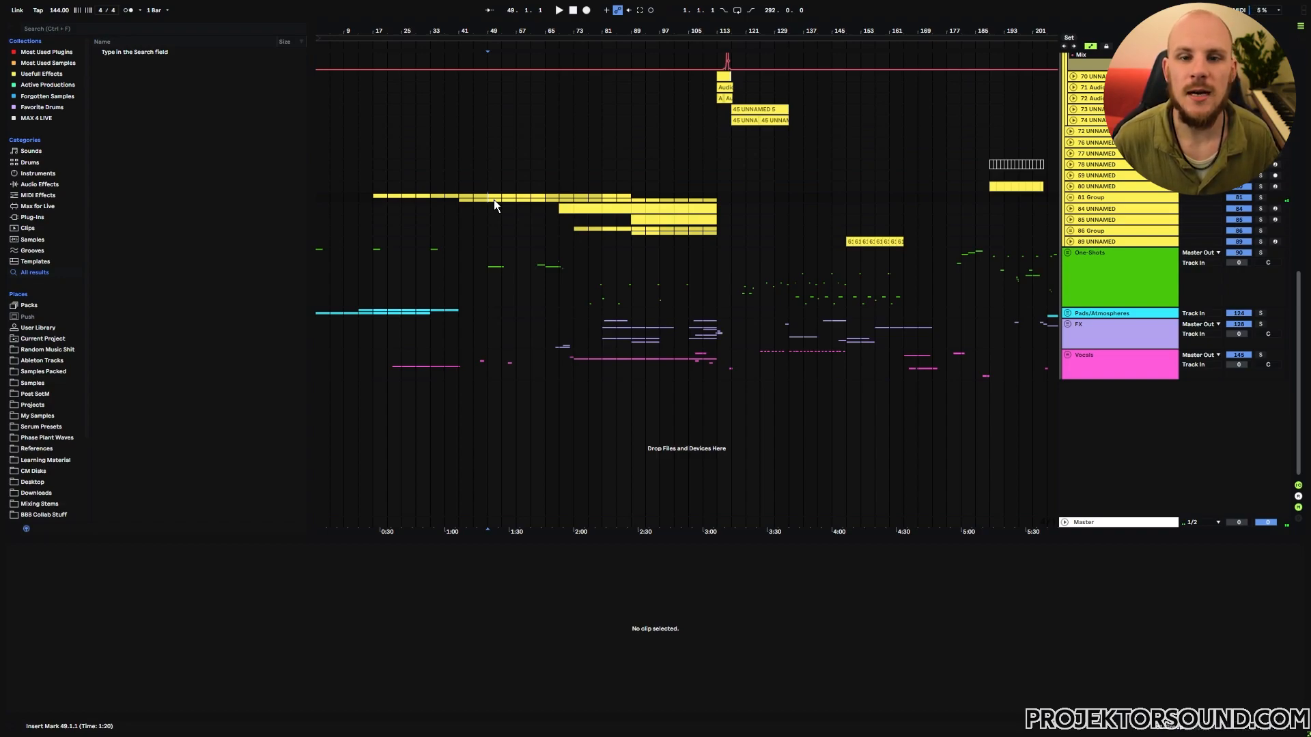
{"action": "key", "text": "space"}
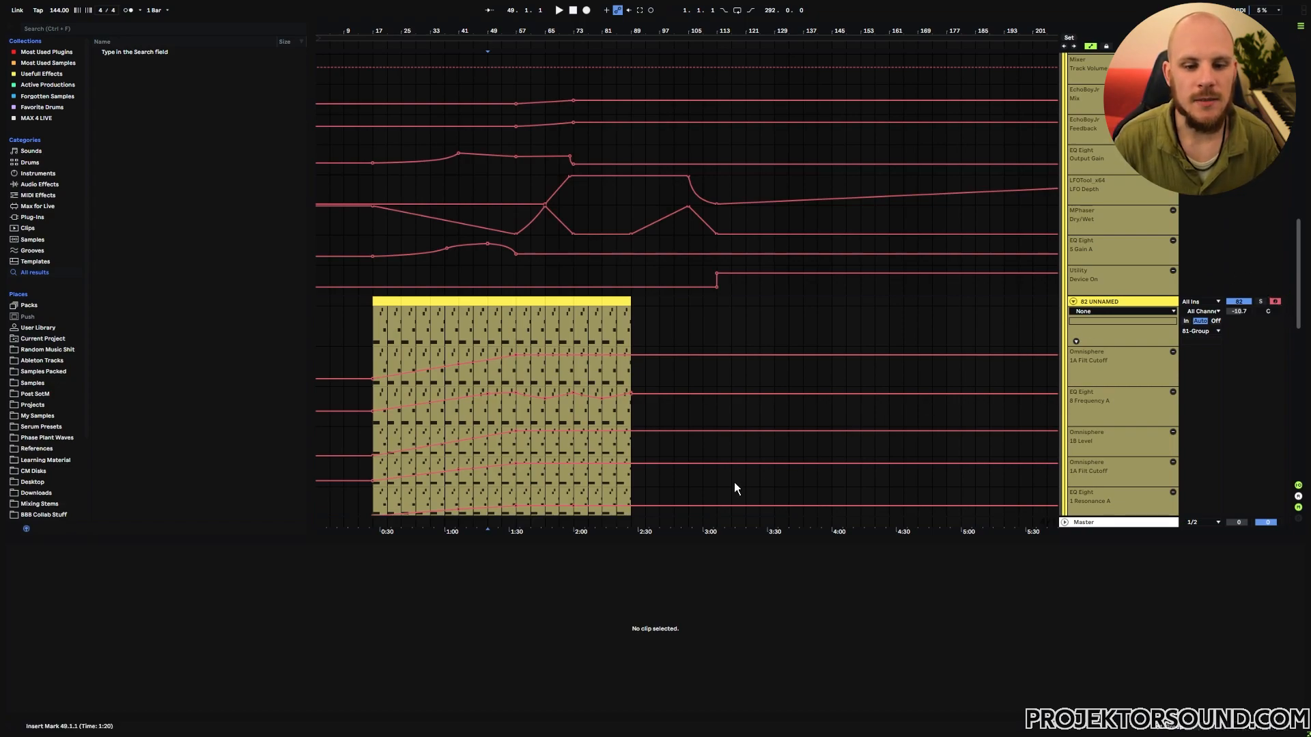
- Open the track 82 clip at bar 49 in an enlarged MIDI editor and examine its long opening note
{"action": "left_click", "coordinate": [499, 301]}
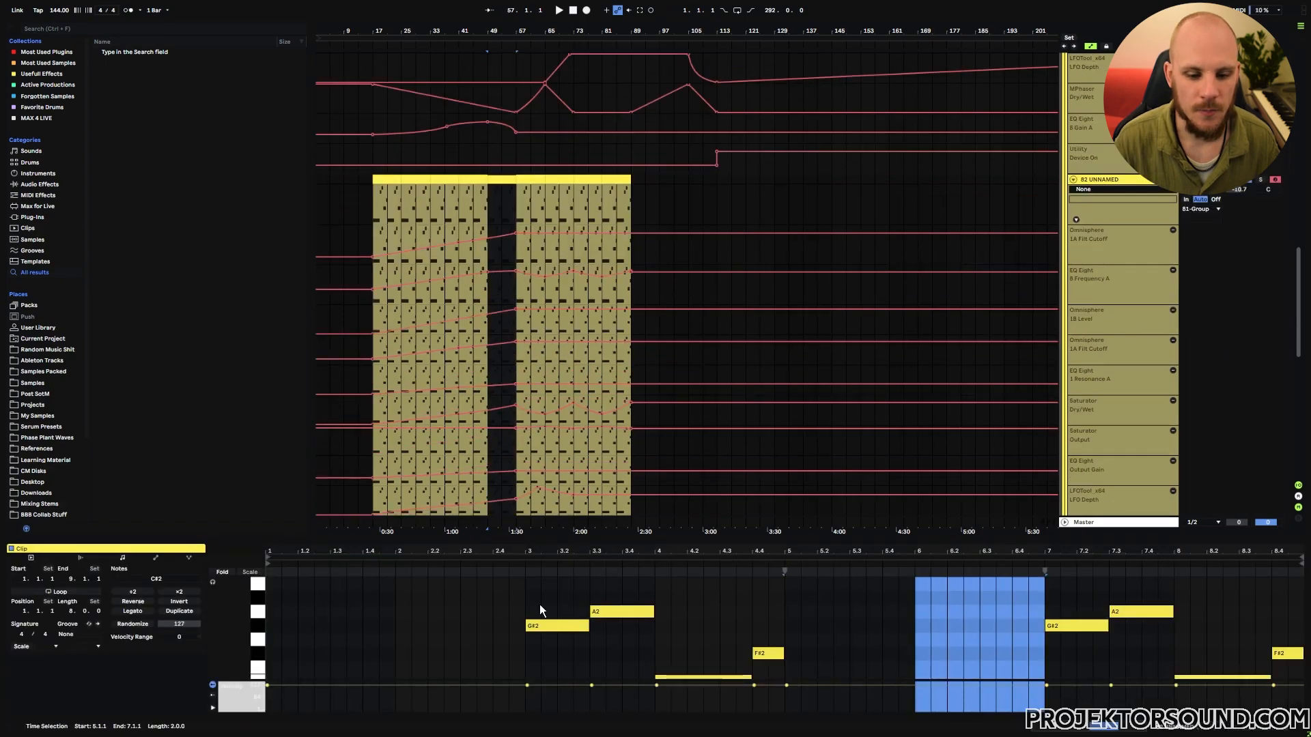
{"action": "left_click_drag", "start_coordinate": [513, 540], "coordinate": [513, 380]}
{"action": "left_click", "coordinate": [366, 562]}
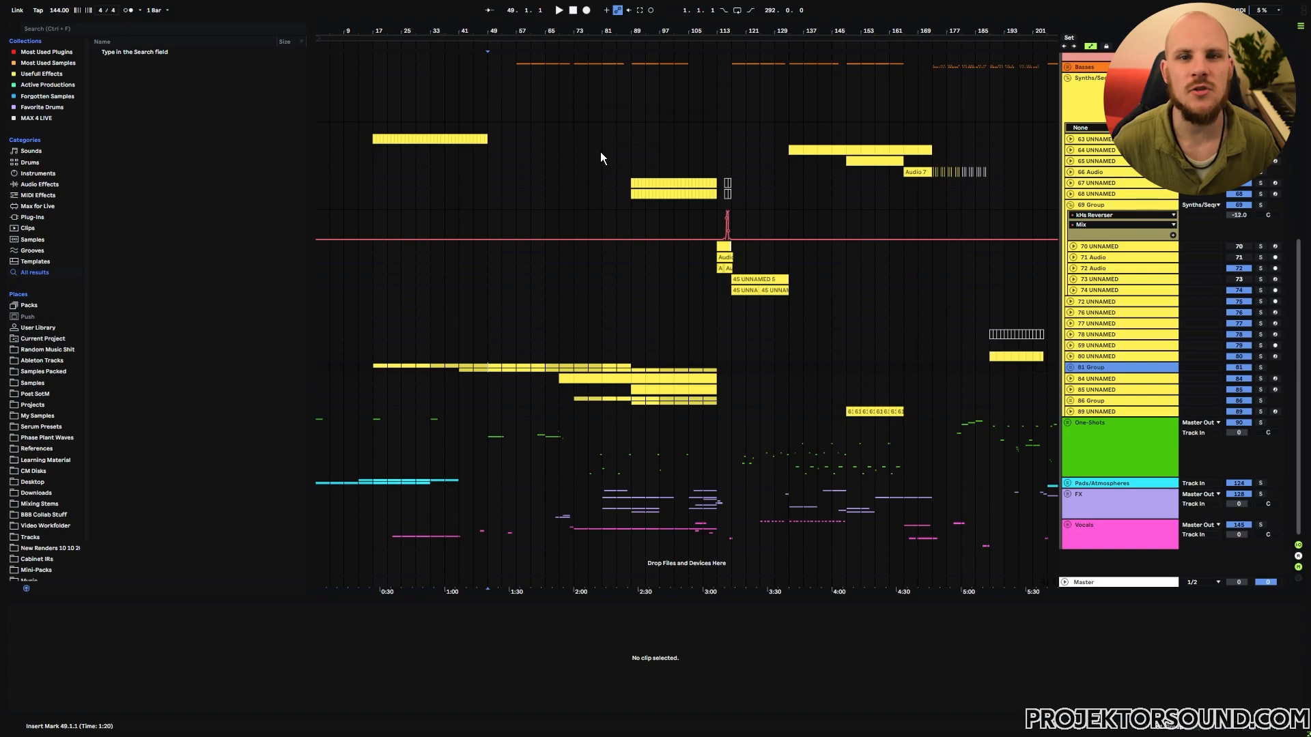
- Highlight successive sections of the 81 Group, including bars 33 to 57, then bars 65 to 113 across the sequences below it
{"action": "left_click", "coordinate": [515, 367]}
{"action": "left_click_drag", "start_coordinate": [511, 367], "coordinate": [587, 369]}
{"action": "left_click_drag", "start_coordinate": [425, 366], "coordinate": [518, 375]}
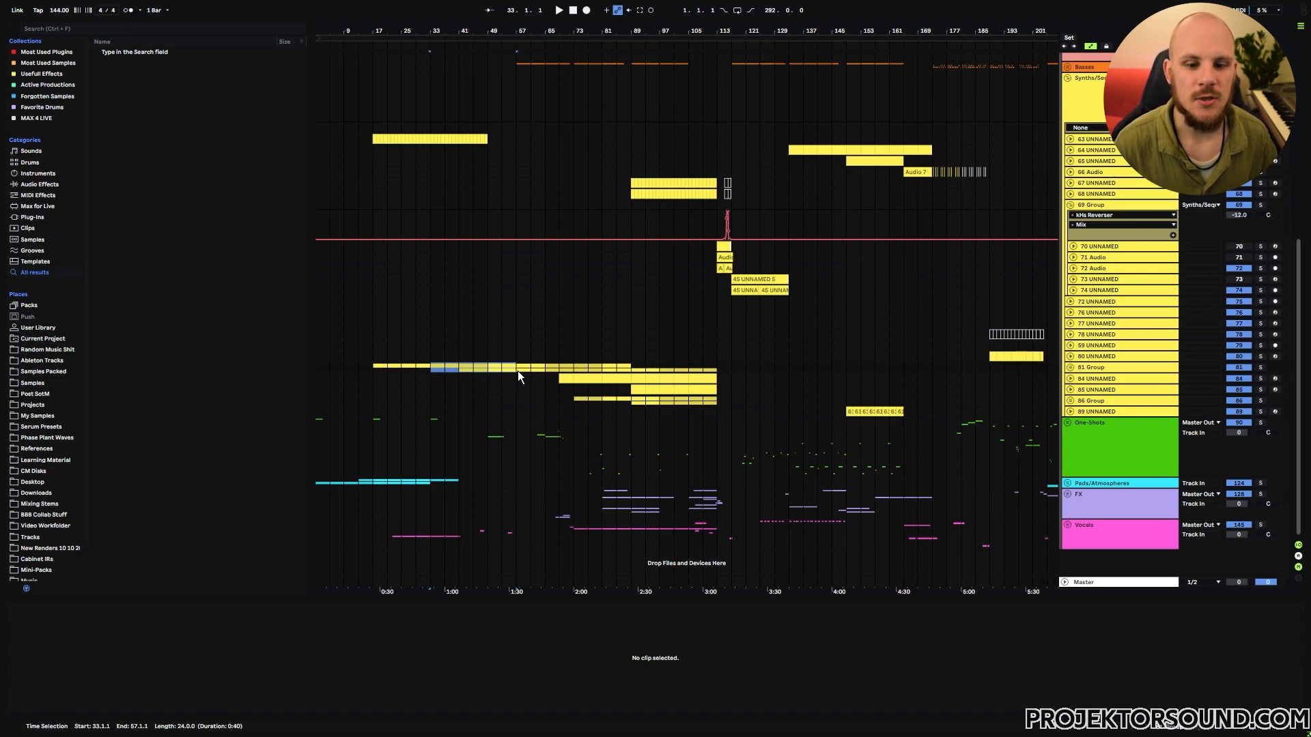
{"action": "left_click_drag", "start_coordinate": [518, 371], "coordinate": [575, 370]}
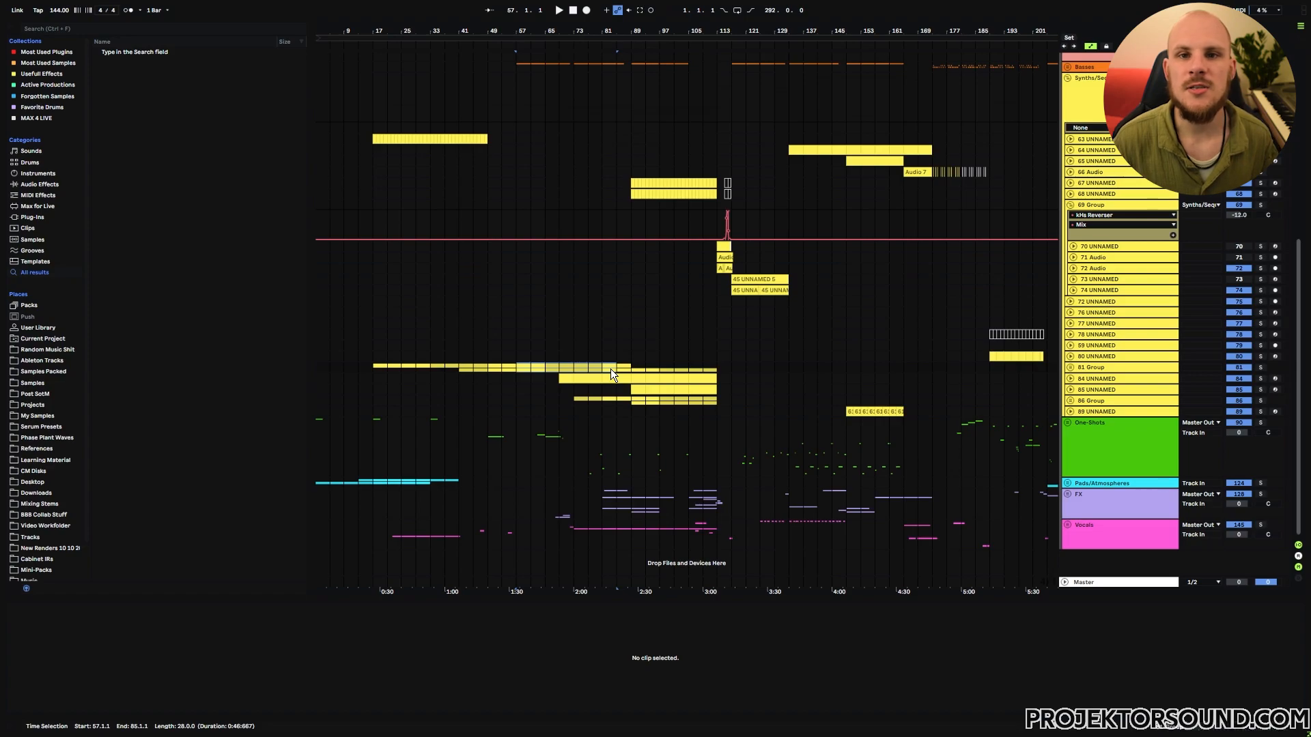
{"action": "left_click", "coordinate": [519, 368]}
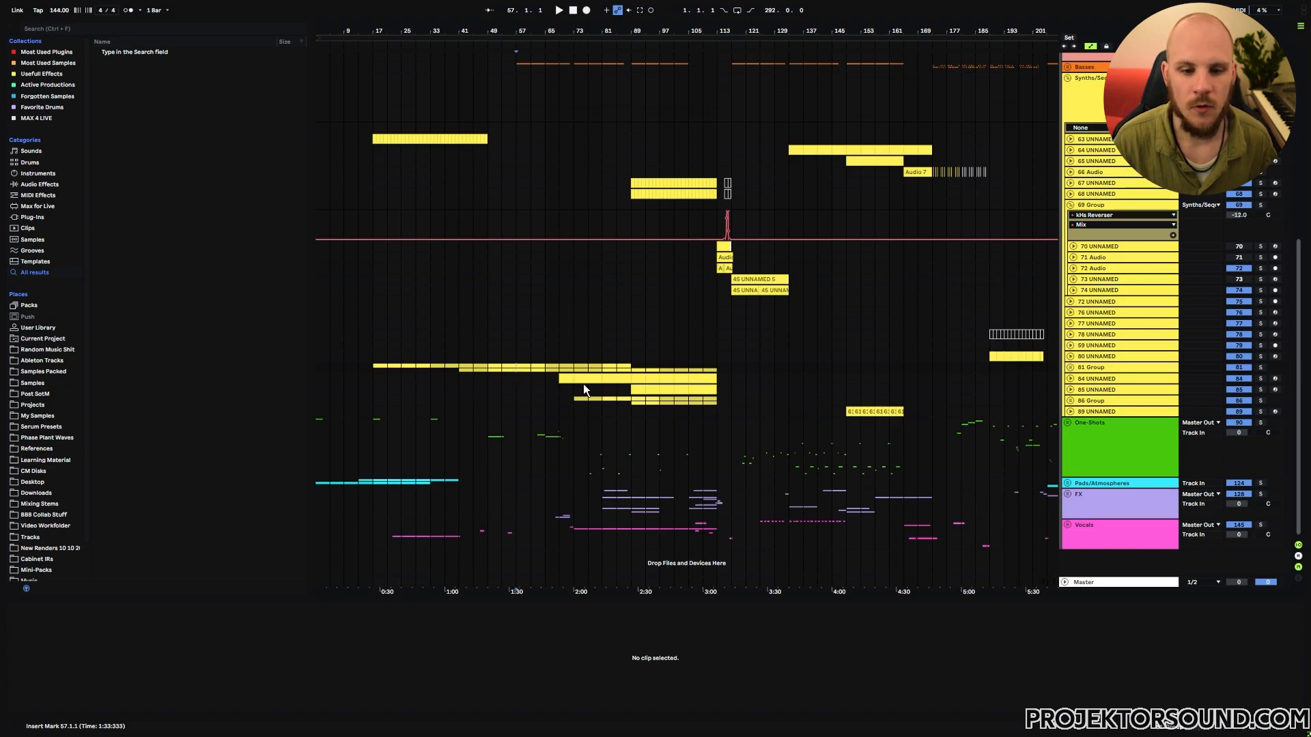
{"action": "left_click_drag", "start_coordinate": [551, 379], "coordinate": [715, 402]}
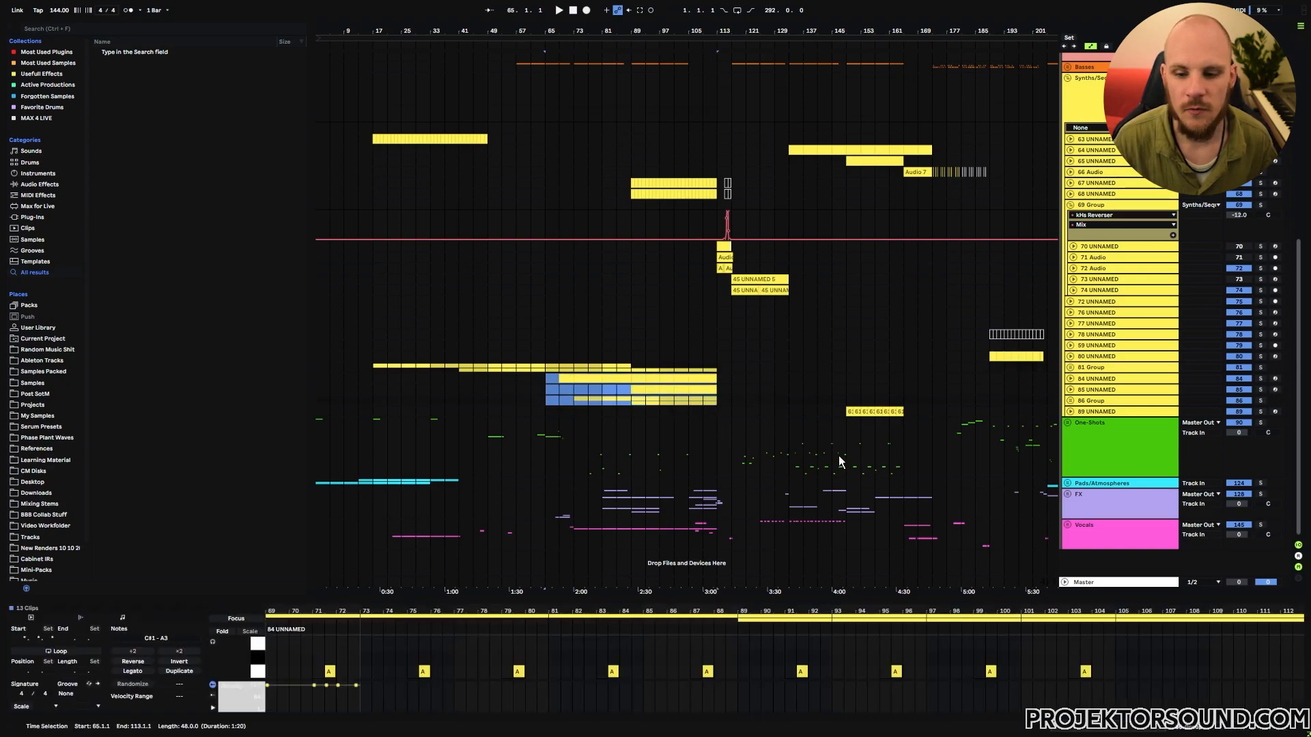
- Expand the Vocals group and open the clip on track 150 in an enlarged MIDI editor
{"action": "left_click", "coordinate": [1068, 524]}
{"action": "scroll", "coordinate": [670, 460], "scroll_direction": "down", "scroll_amount": 5}
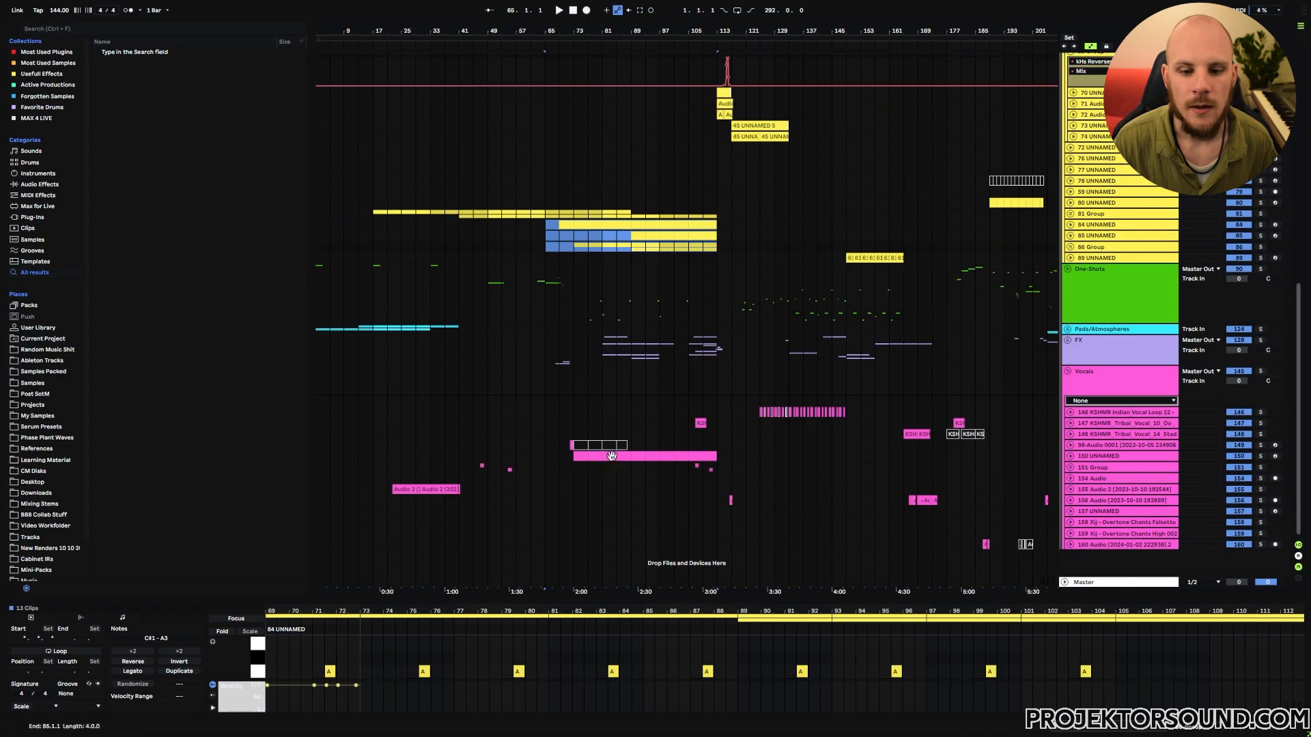
{"action": "left_click", "coordinate": [583, 454]}
{"action": "left_click_drag", "start_coordinate": [685, 599], "coordinate": [684, 418]}
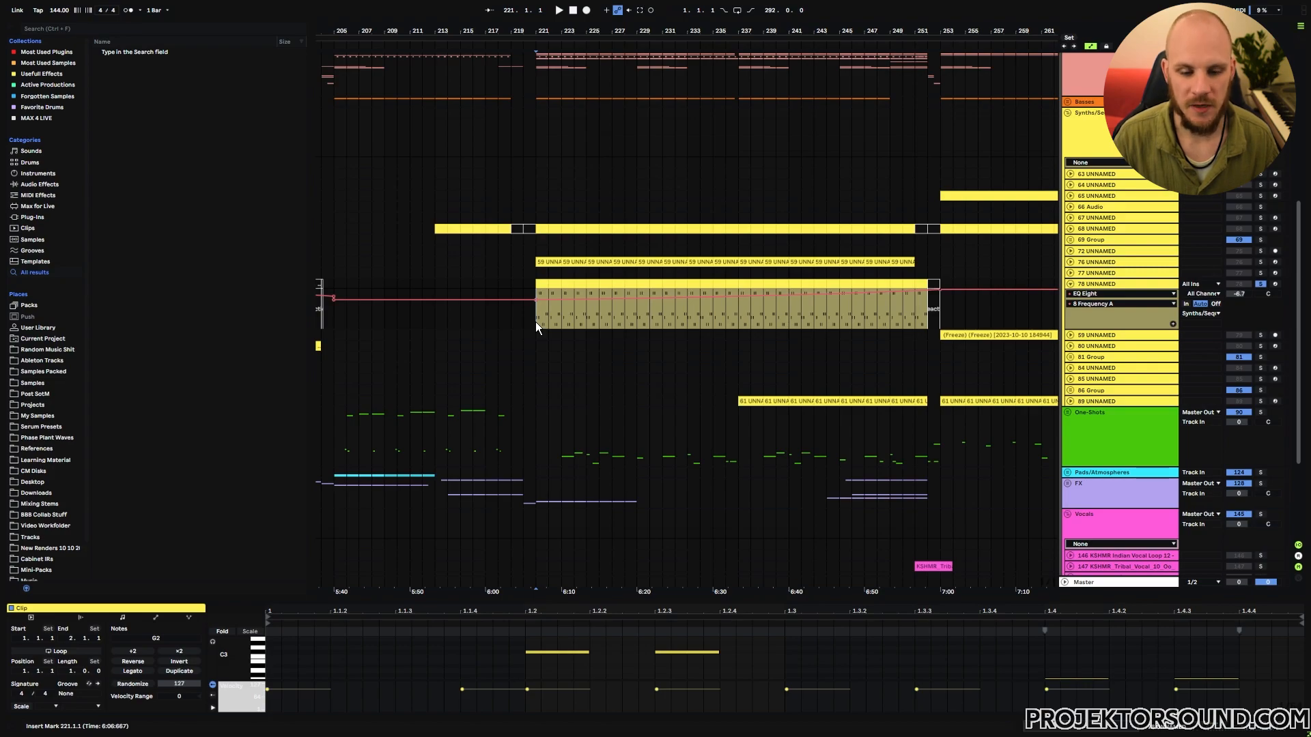
- Listen to the track 78 sequence from bar 221 and from bar 245, and stop playback
{"action": "key", "text": "space"}
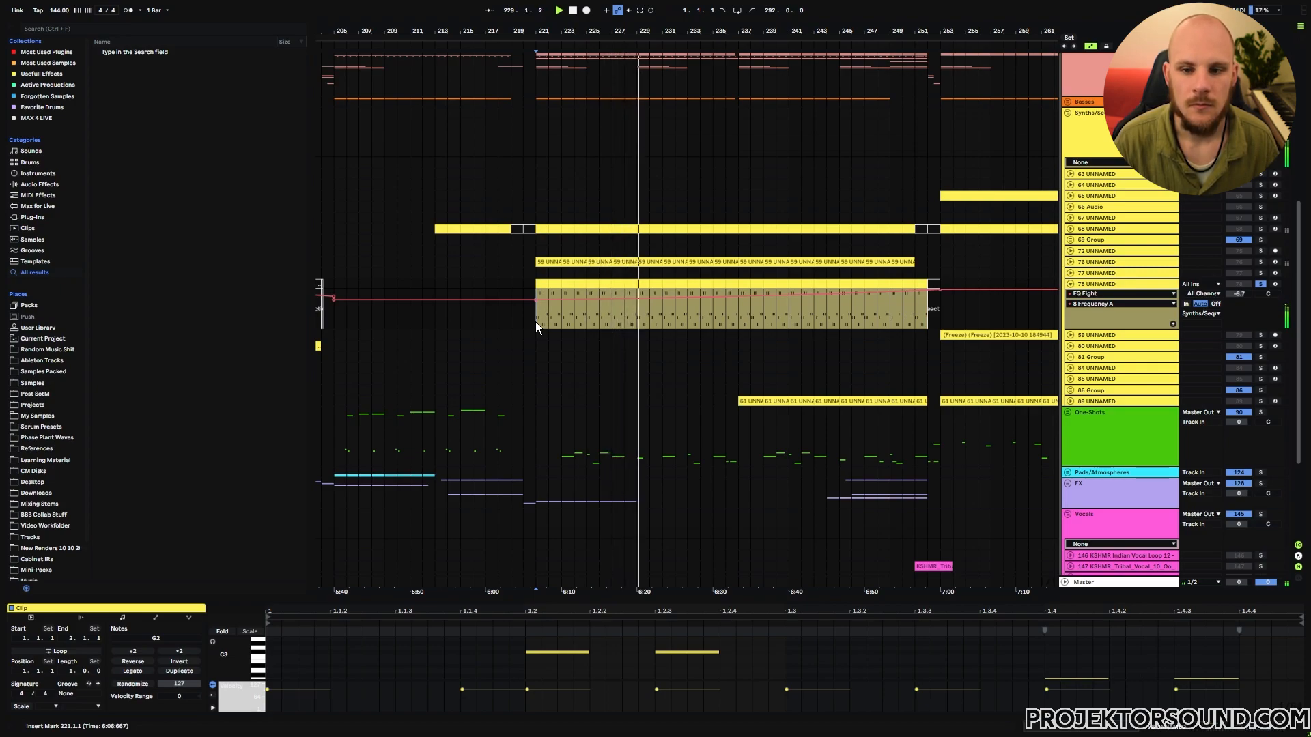
{"action": "left_click", "coordinate": [837, 312]}
{"action": "key", "text": "space"}
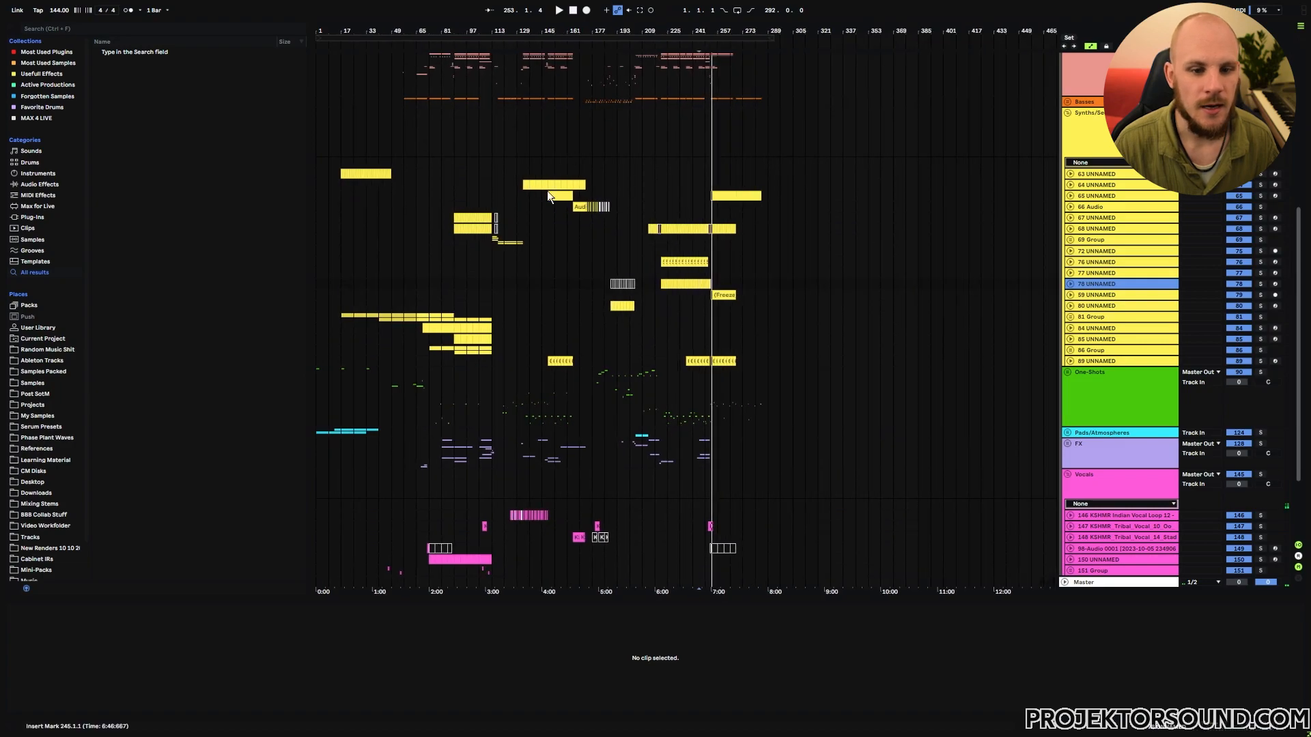
- Highlight the early sequence clips over bars 25 to 113, then the track 78 sequence over bars 221 to 265
{"action": "left_click_drag", "start_coordinate": [497, 307], "coordinate": [354, 356]}
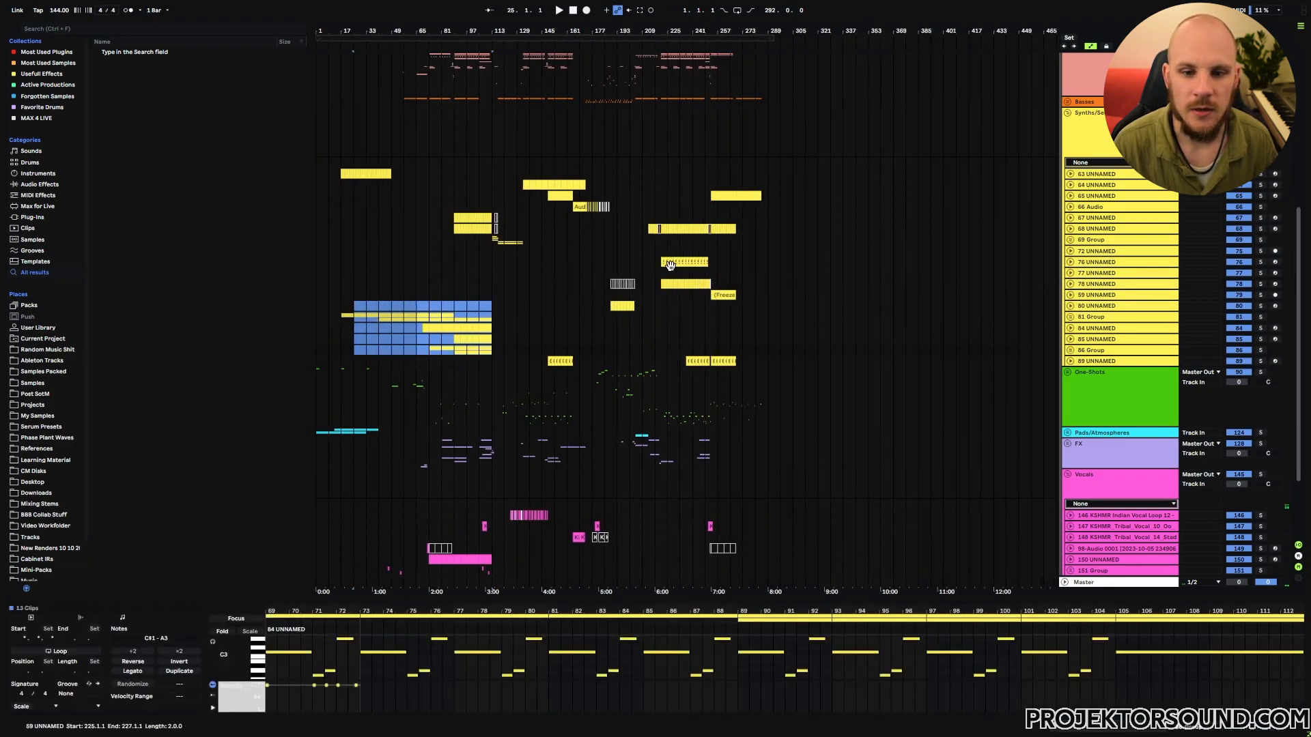
{"action": "left_click_drag", "start_coordinate": [659, 284], "coordinate": [723, 284]}
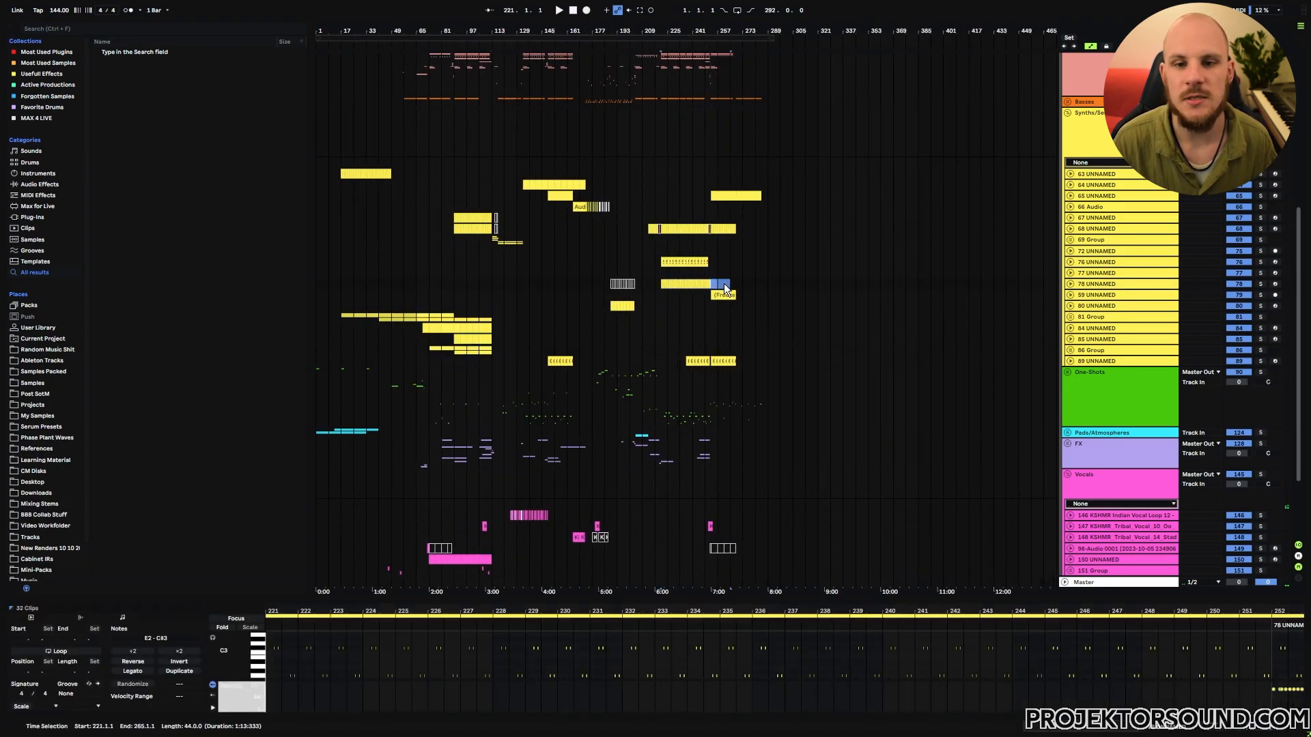
{"action": "left_click", "coordinate": [680, 273]}
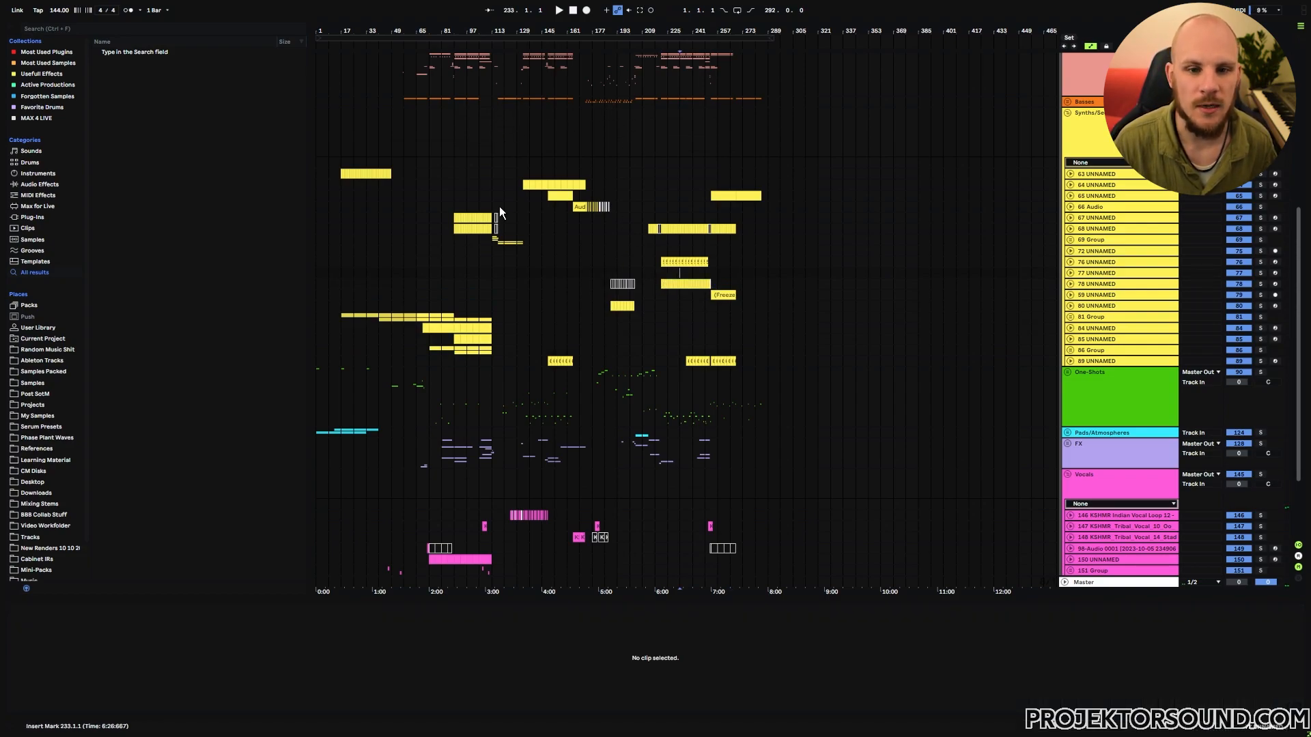
- Listen to the full arrangement from bar 153 and from bar 185, then stop playback
{"action": "left_click", "coordinate": [552, 171]}
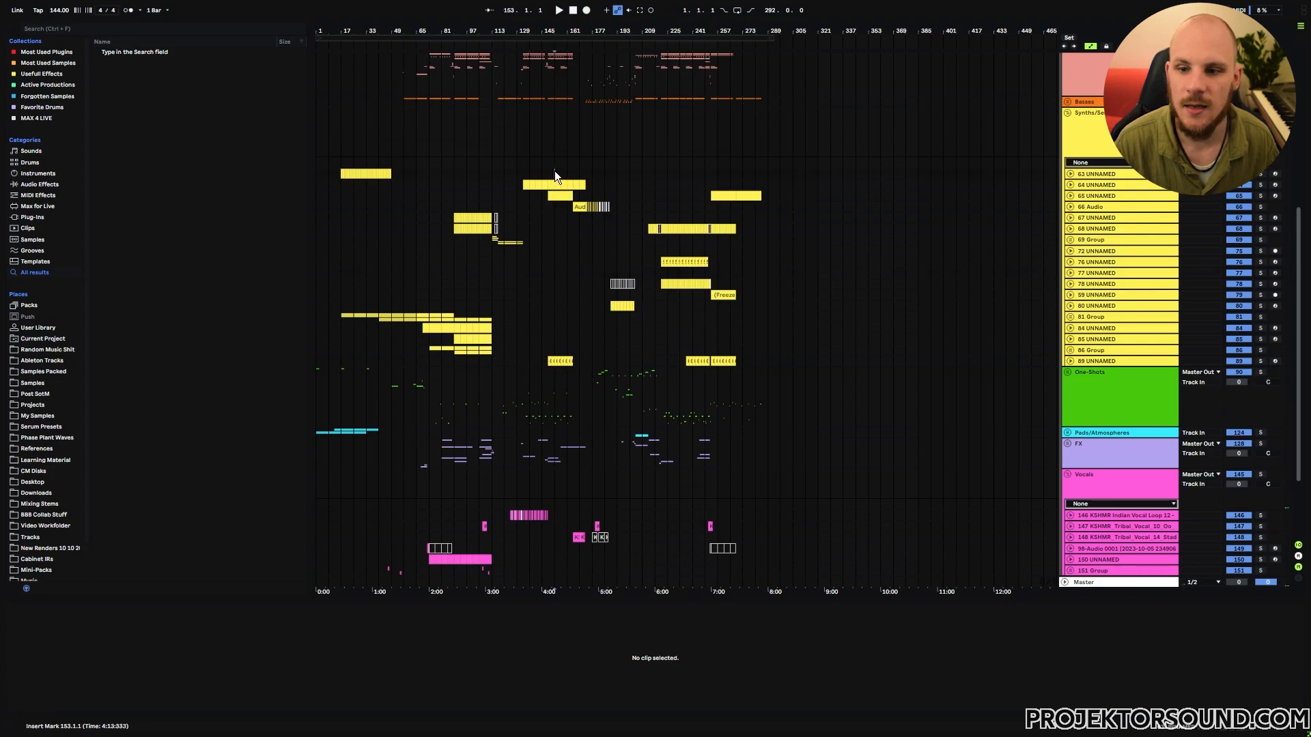
{"action": "key", "text": "space"}
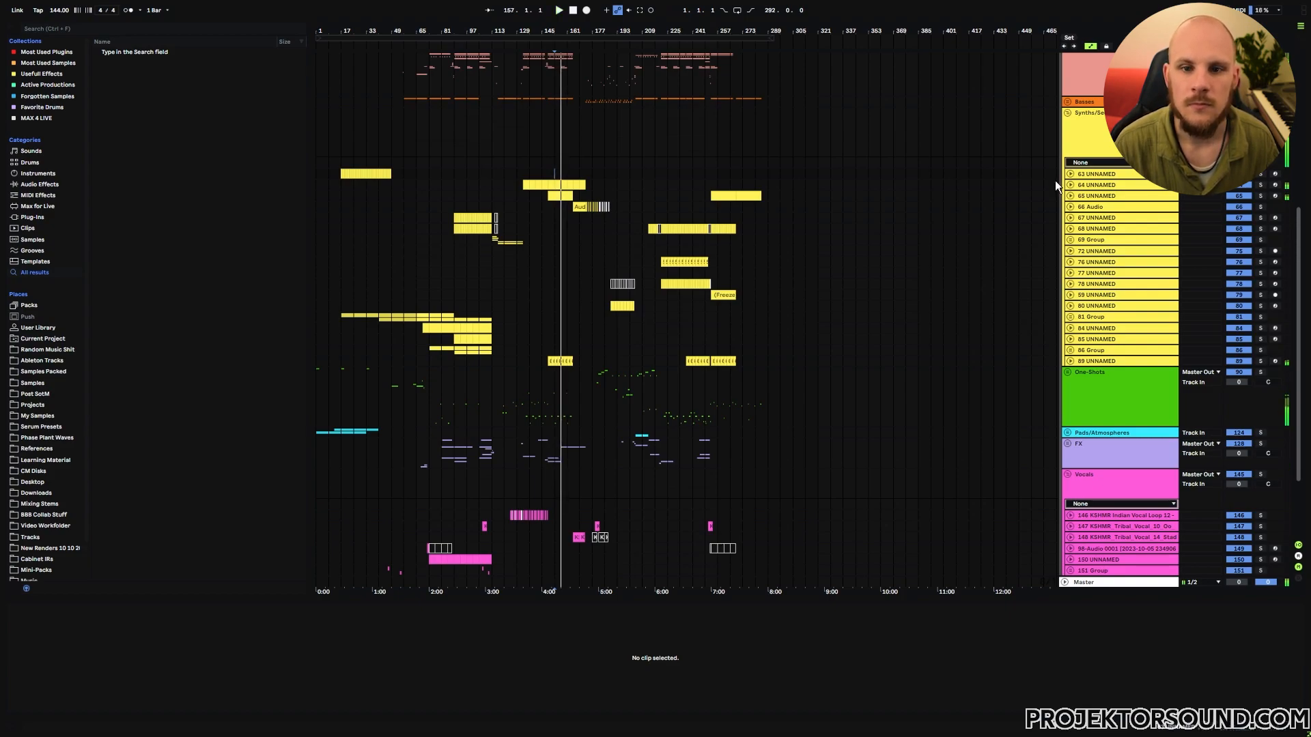
{"action": "left_click", "coordinate": [618, 236]}
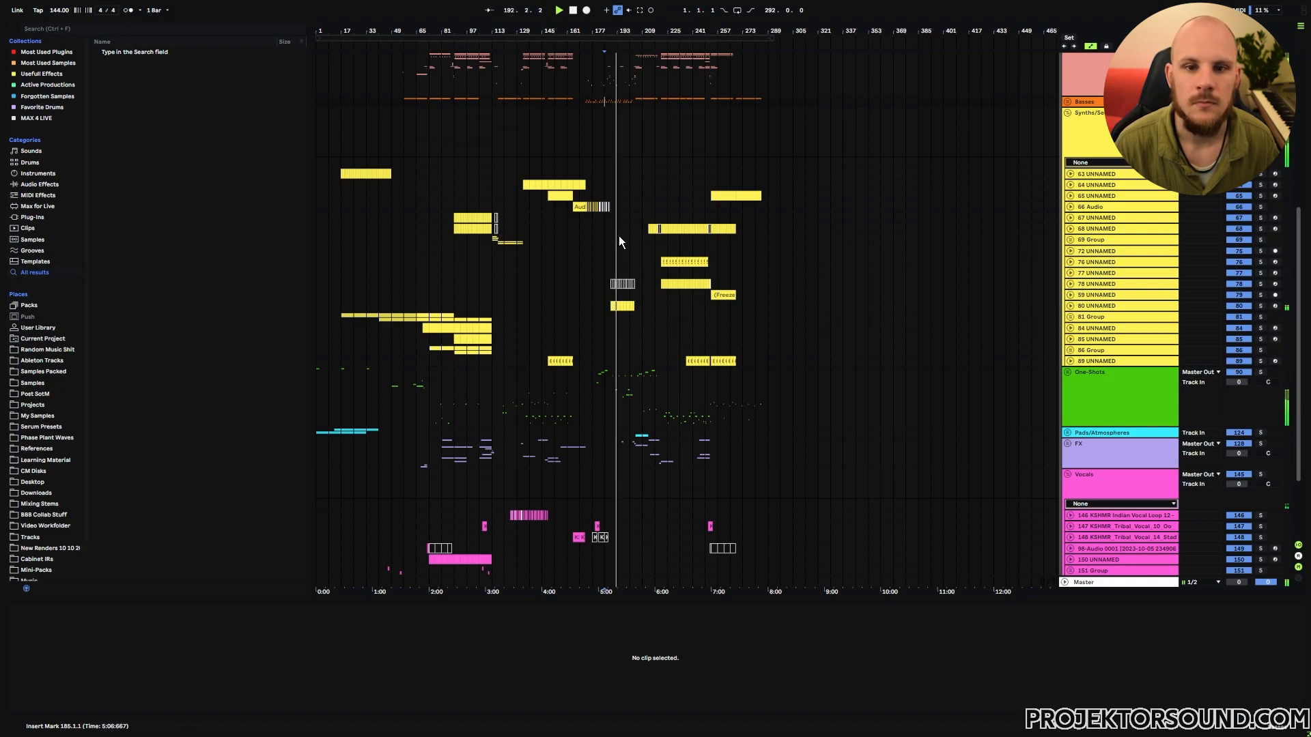
{"action": "key", "text": "space"}
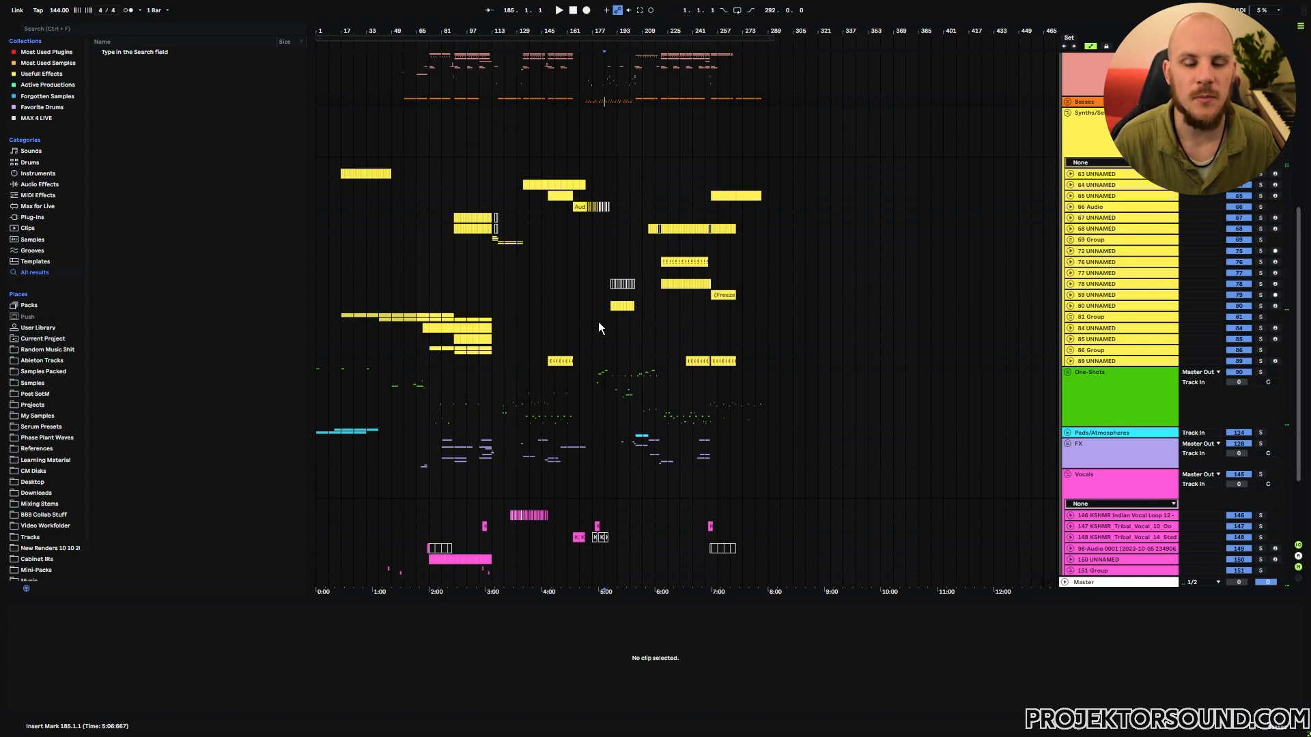
{"action": "left_click", "coordinate": [549, 183]}
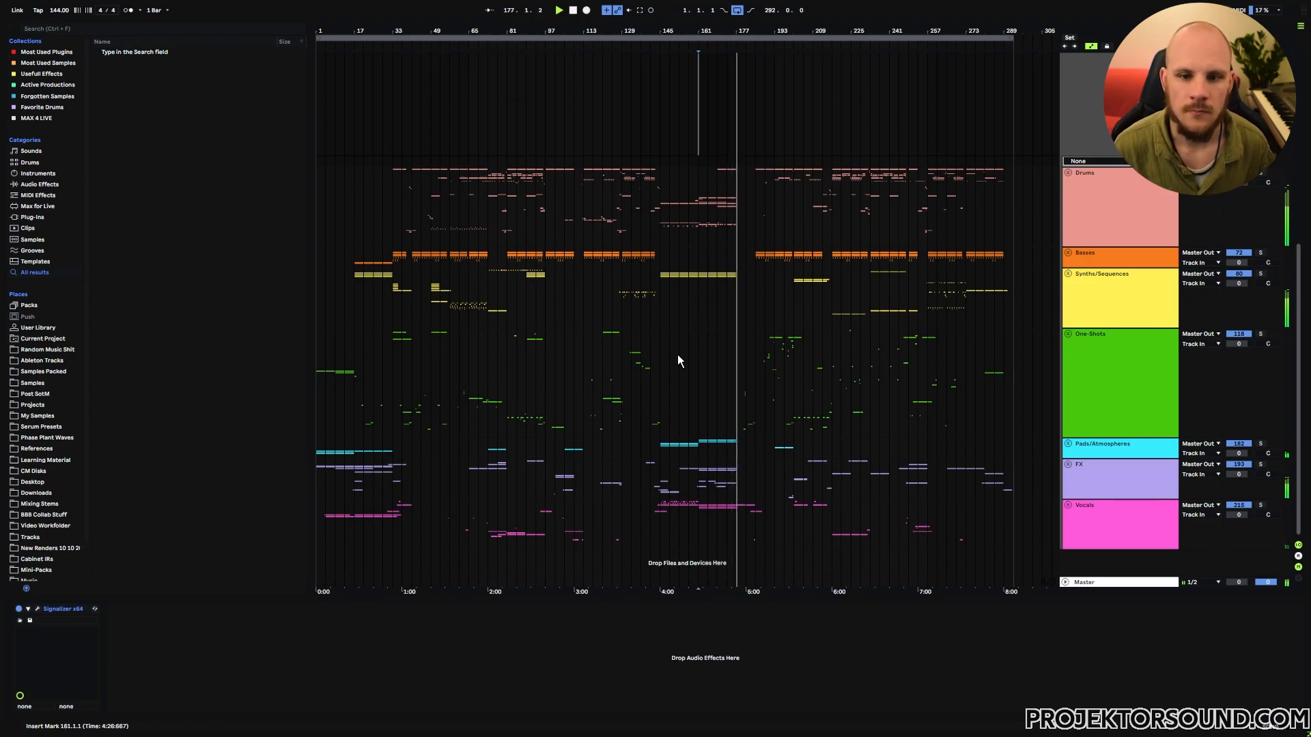
- Expand the Synths/Sequences group, stop playback and select bars 161 to 162 of the Serum sequence on track 84
{"action": "left_click", "coordinate": [1067, 275]}
{"action": "left_click", "coordinate": [1093, 369]}
{"action": "key", "text": "space"}
{"action": "scroll", "coordinate": [746, 383], "scroll_direction": "down", "scroll_amount": 5}
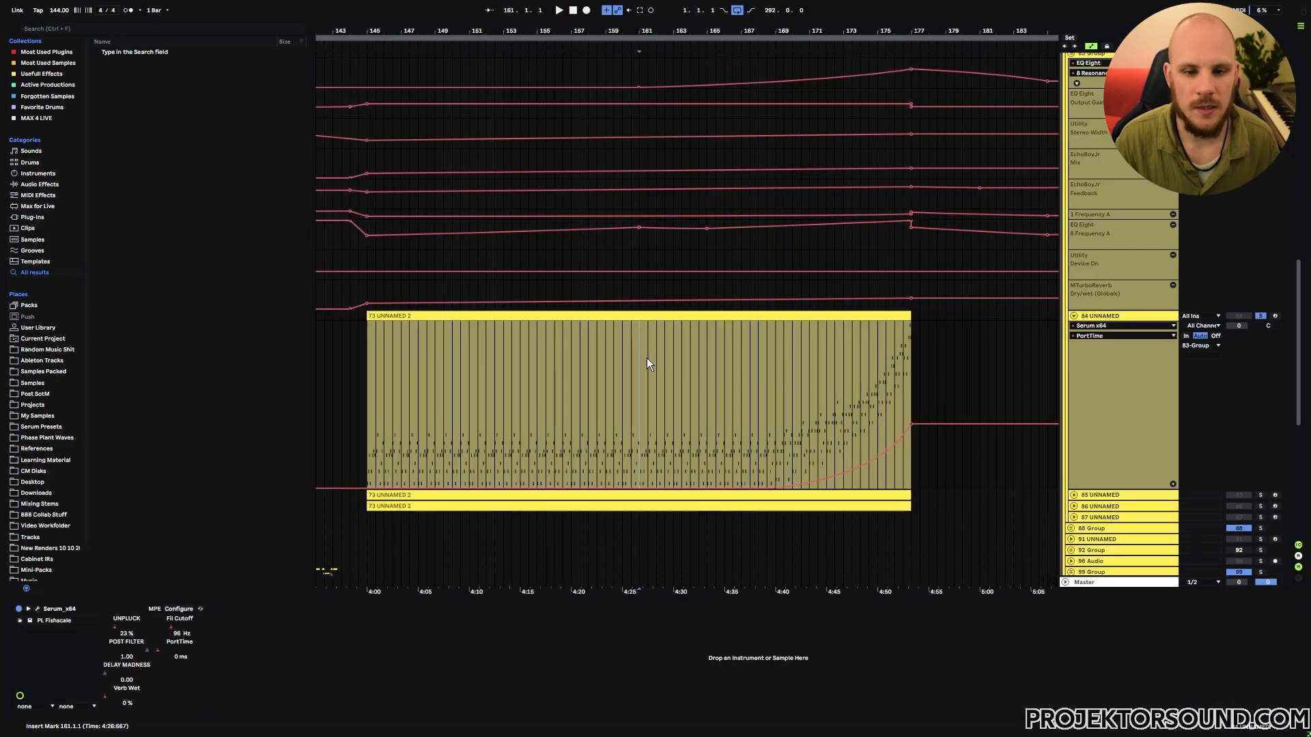
{"action": "left_click_drag", "start_coordinate": [639, 358], "coordinate": [657, 360]}
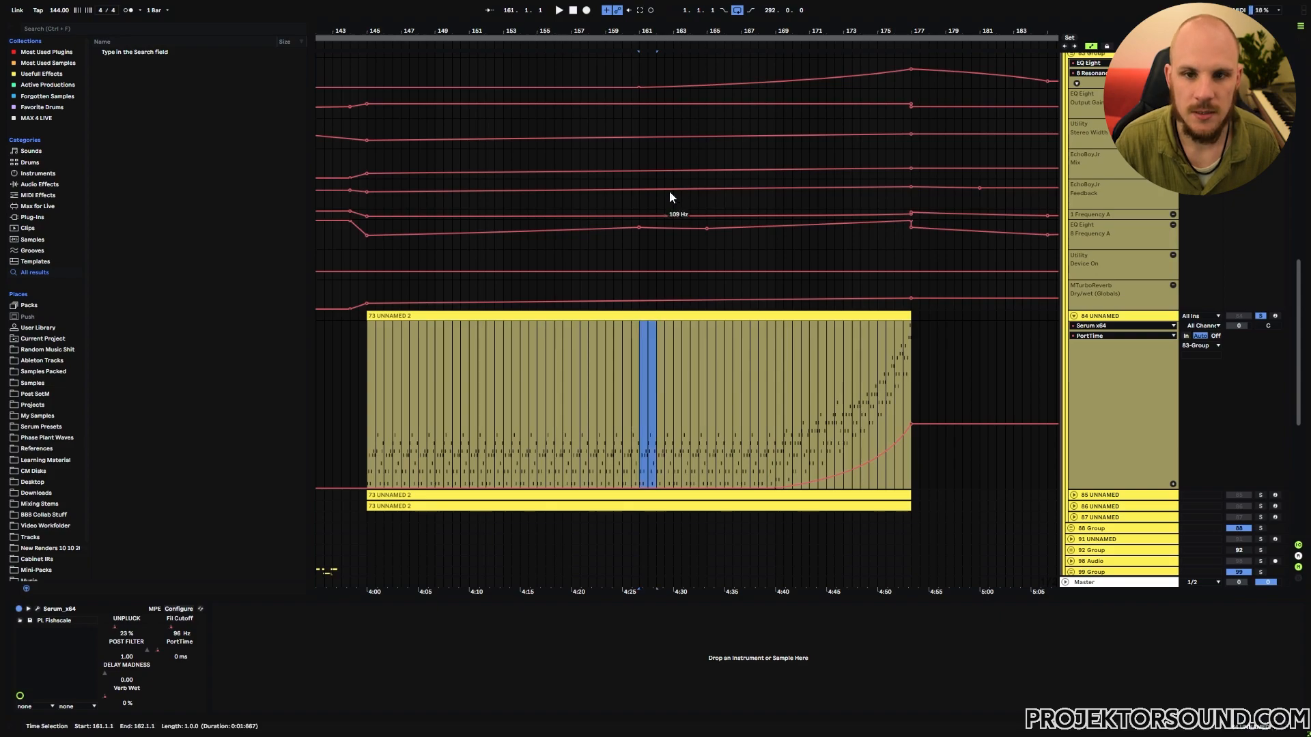
- Duplicate the one-bar Serum pattern at bar 161 on track 84 twice, filling bars 162 and 163
{"action": "scroll", "coordinate": [666, 215], "scroll_direction": "up", "scroll_amount": 6}
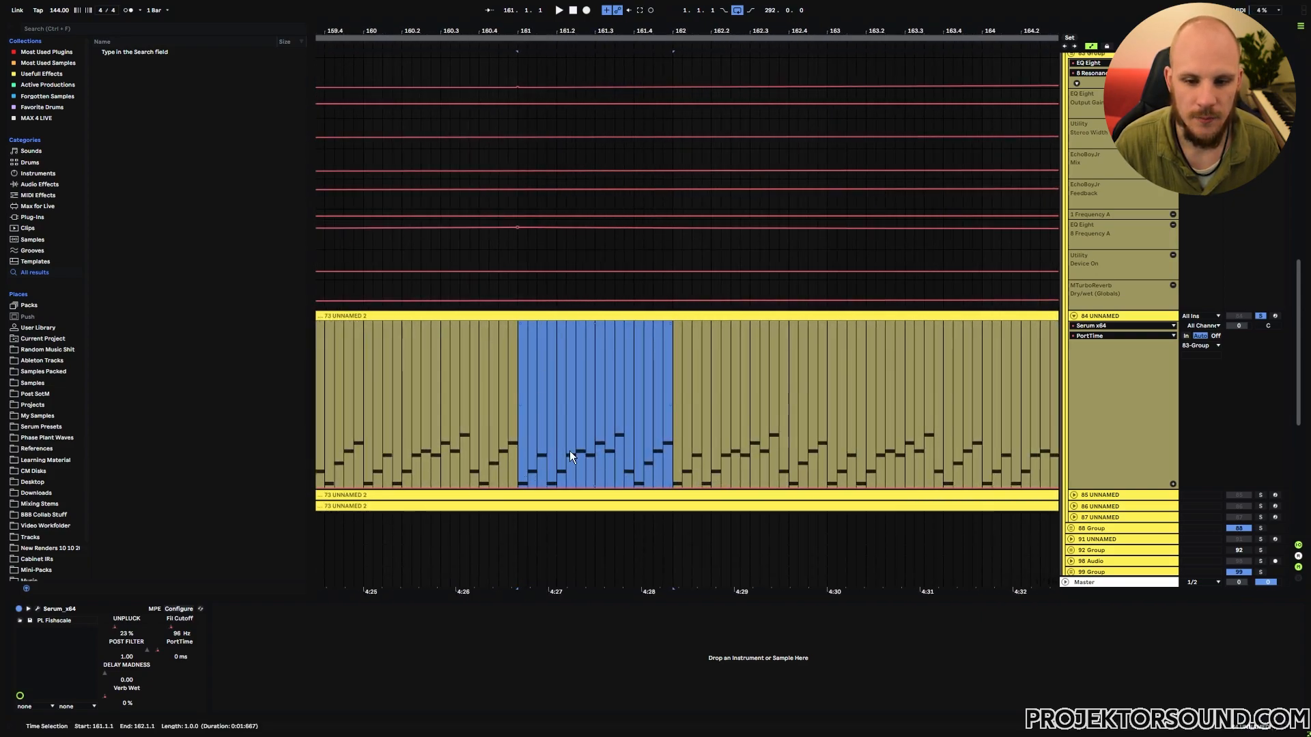
{"action": "key", "text": "ctrl+d"}
{"action": "key", "text": "ctrl+d"}
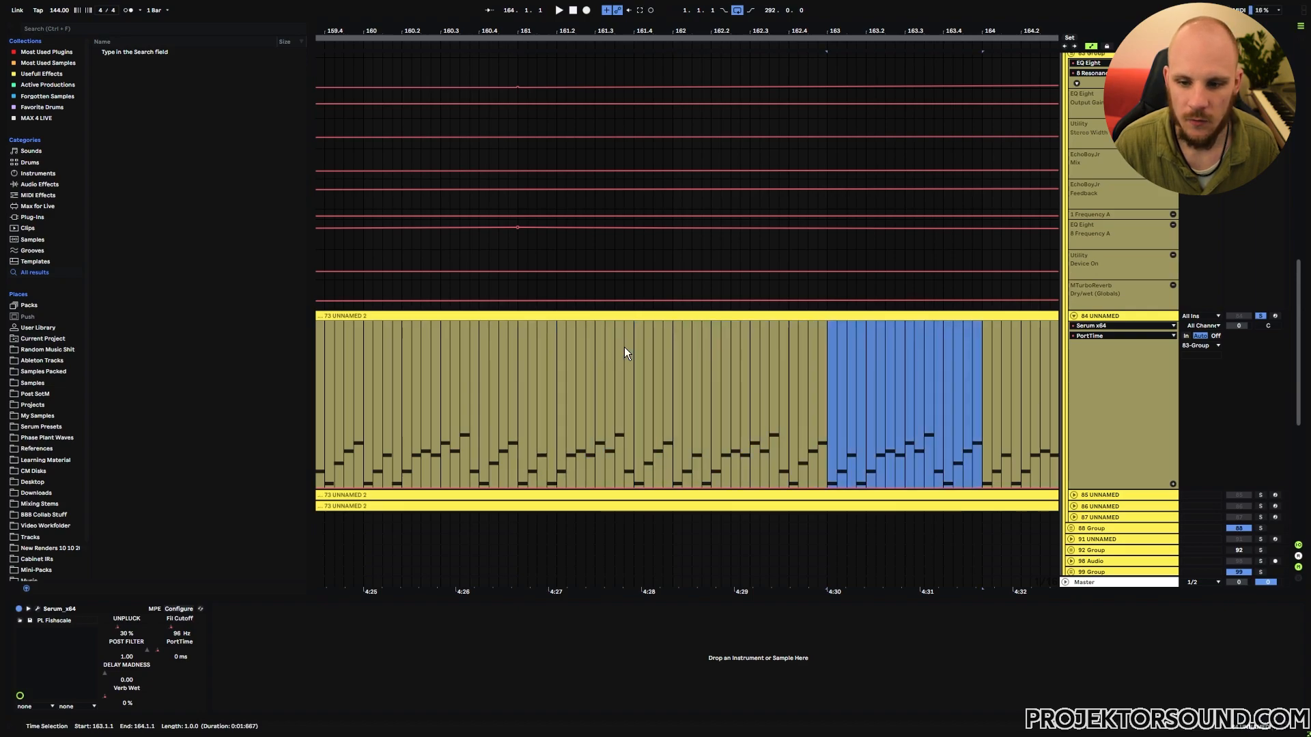
{"action": "left_click_drag", "start_coordinate": [582, 32], "coordinate": [362, 2]}
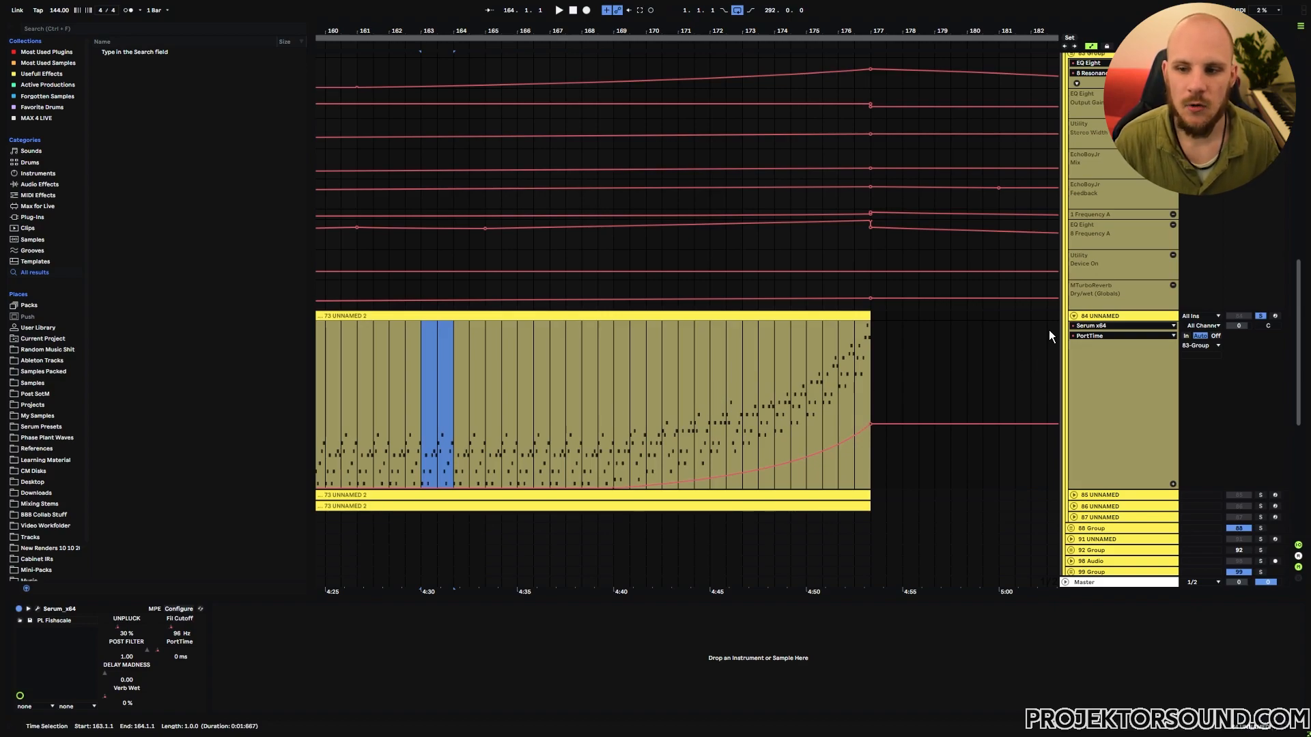
- Point out the Pitch and Scale MIDI effects and highlight half-bar segments of track 84's rising sequence at bars 169 and 173
{"action": "left_click", "coordinate": [613, 377]}
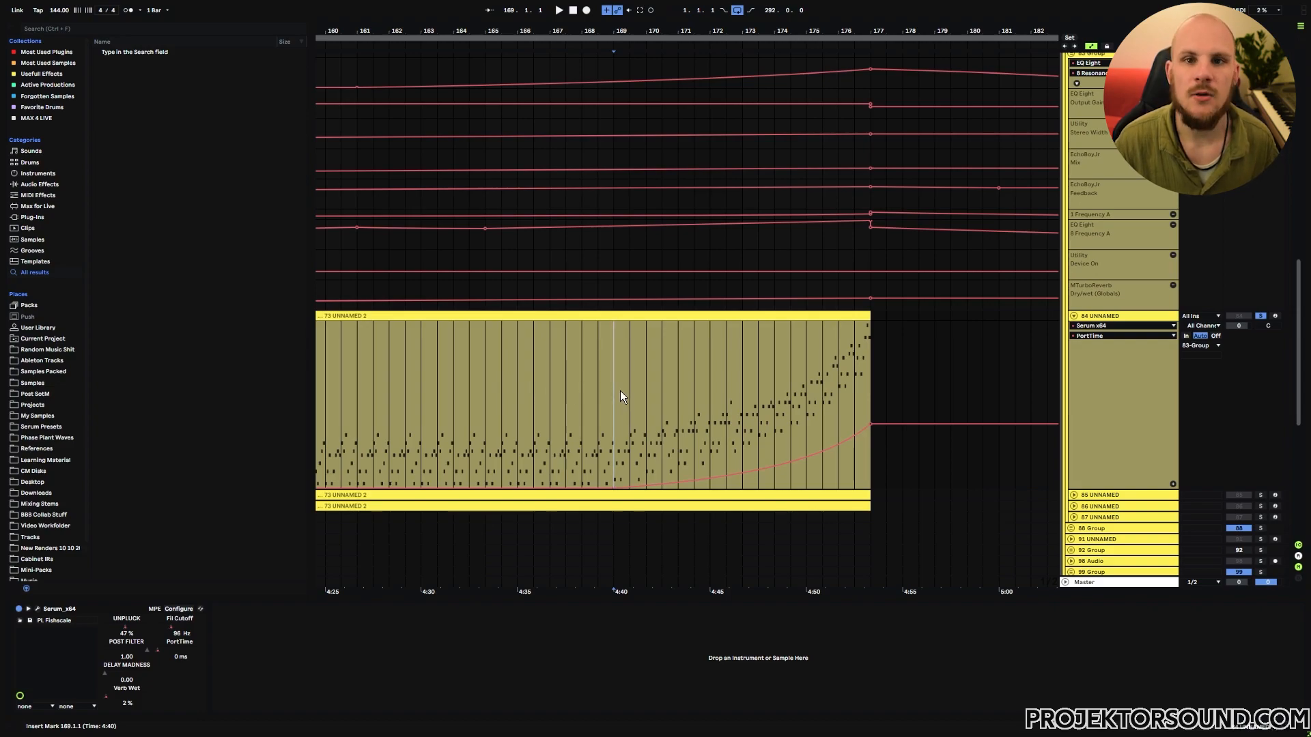
{"action": "left_click", "coordinate": [39, 194]}
{"action": "left_click", "coordinate": [122, 150]}
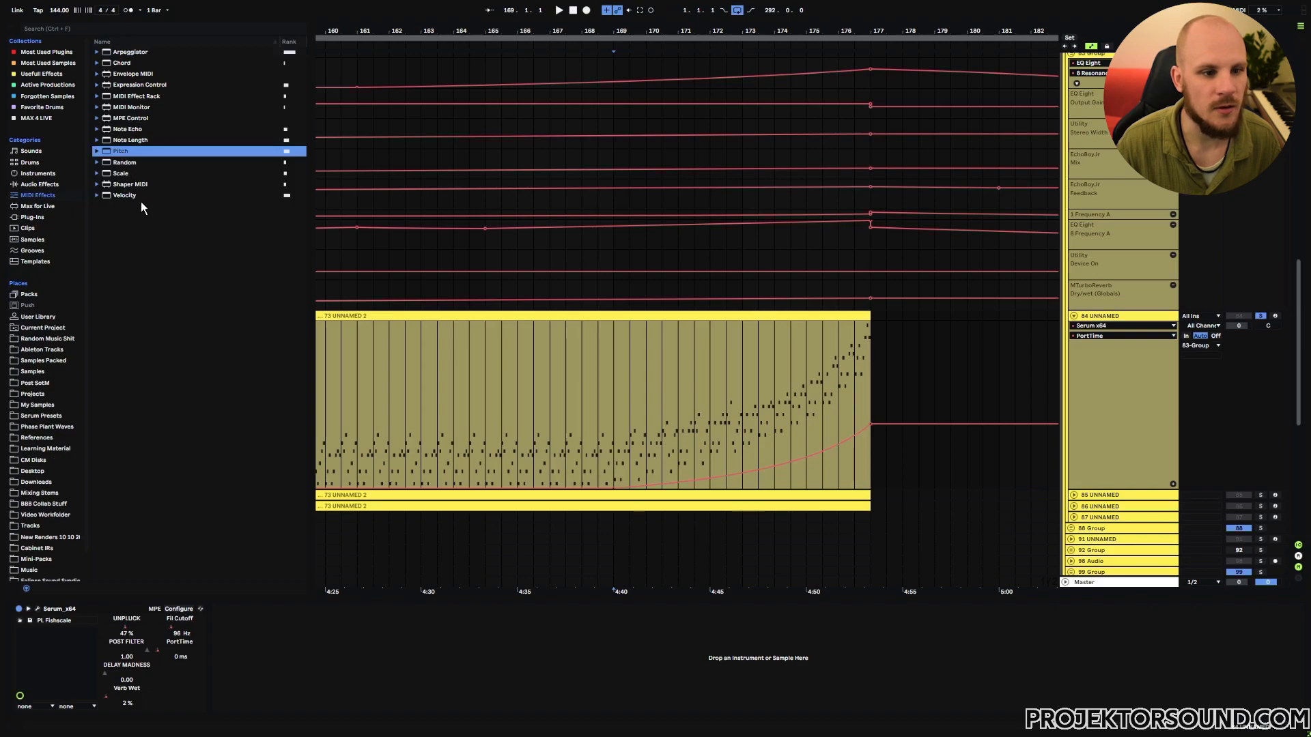
{"action": "left_click", "coordinate": [120, 173]}
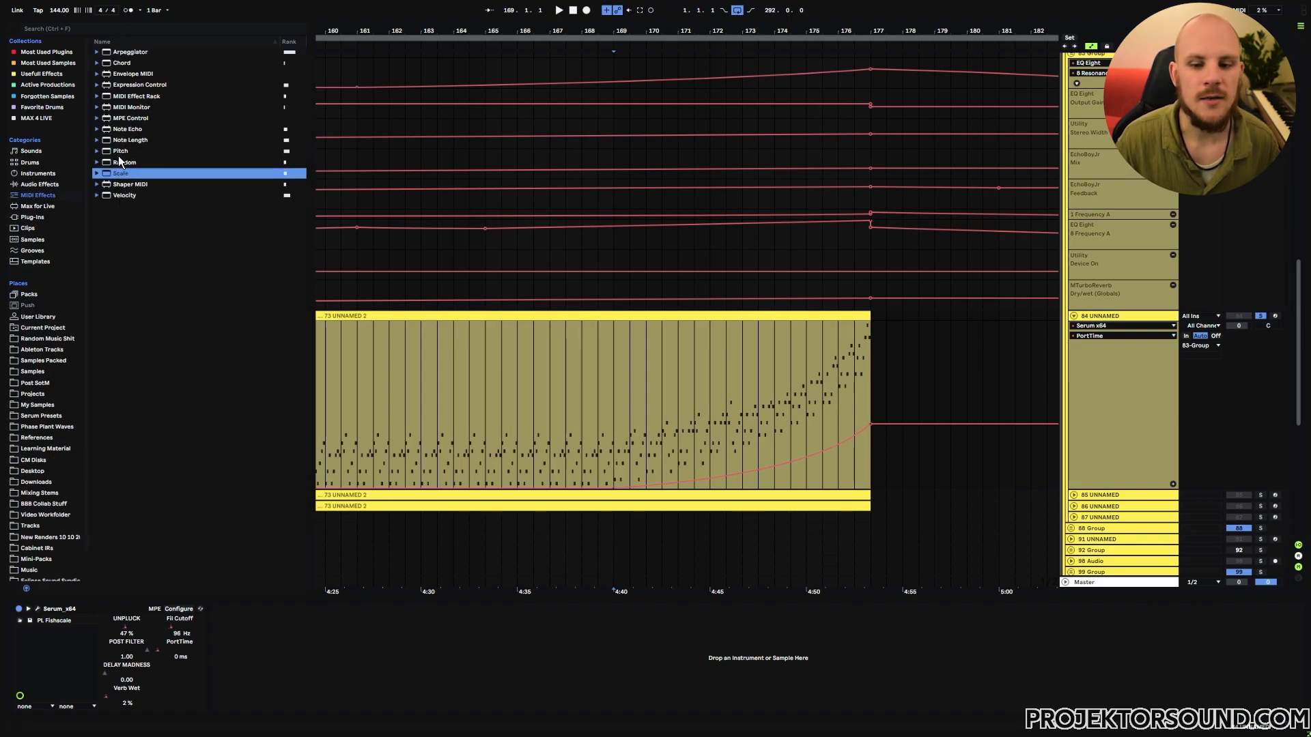
{"action": "left_click", "coordinate": [625, 418]}
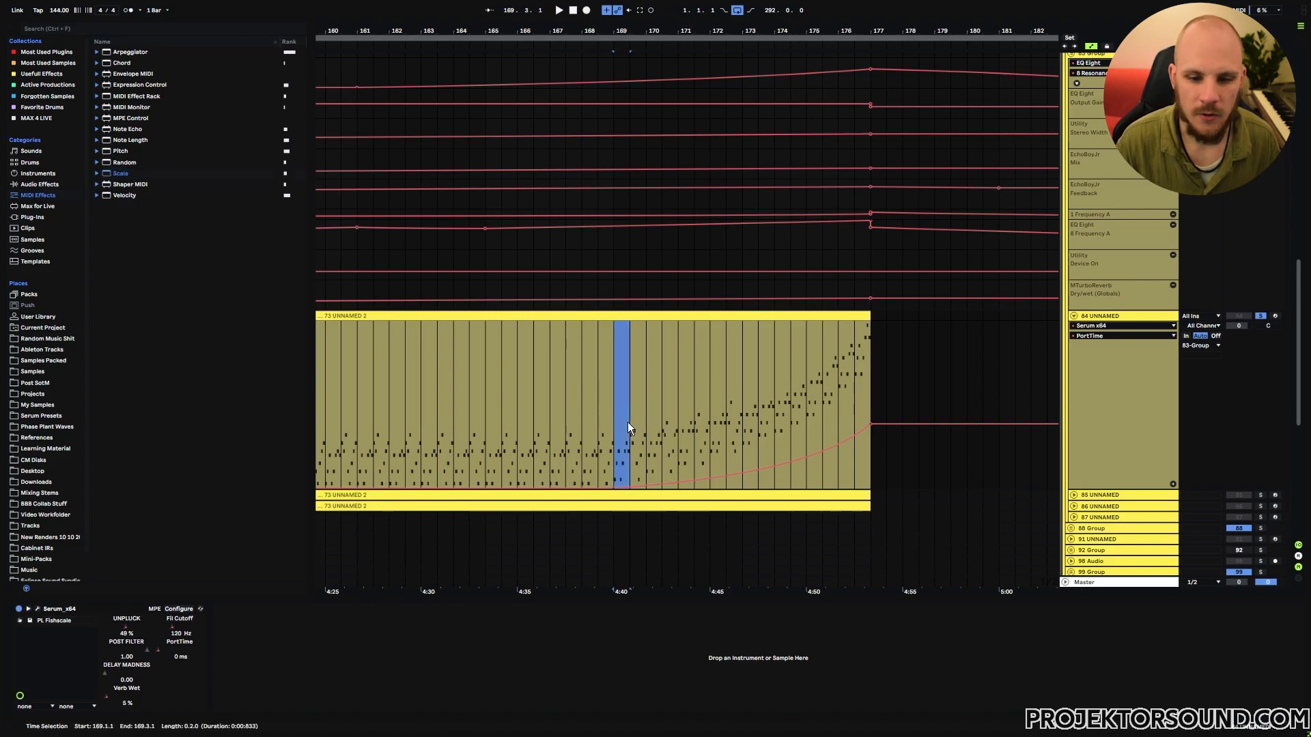
{"action": "left_click", "coordinate": [762, 408]}
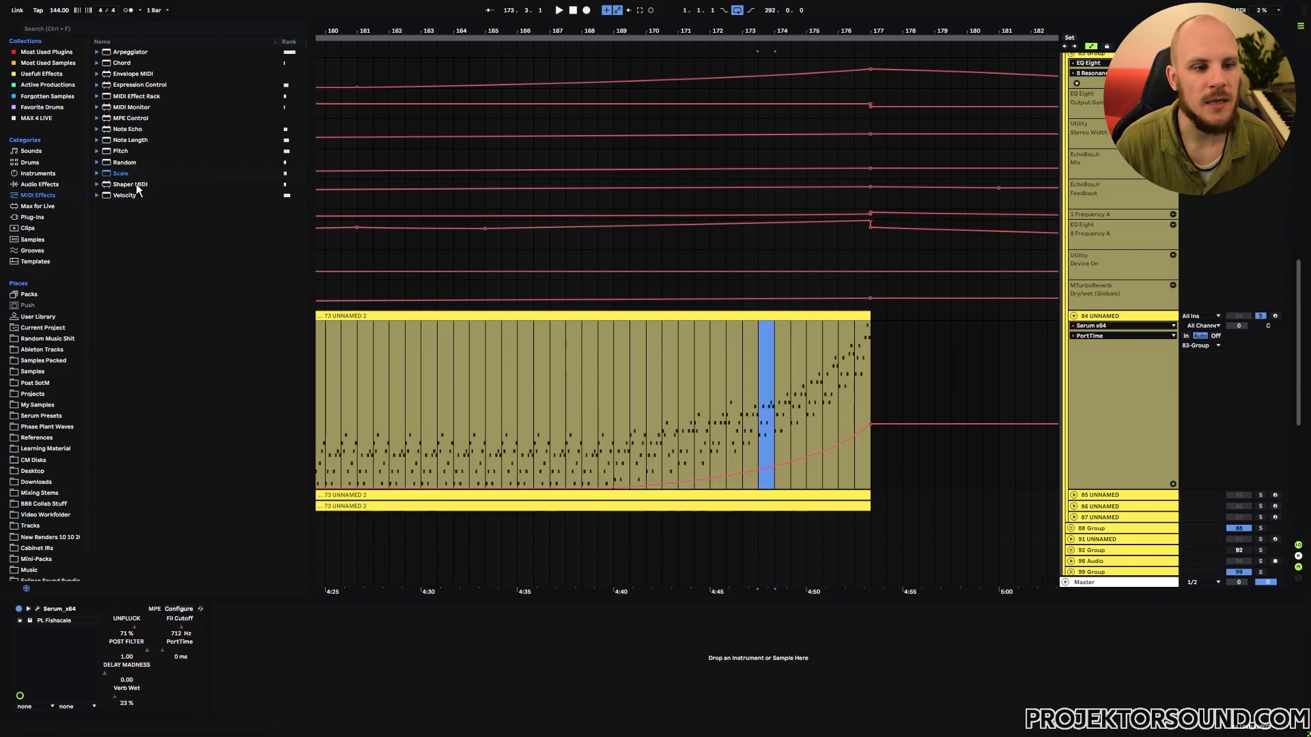
{"action": "left_click", "coordinate": [753, 413]}
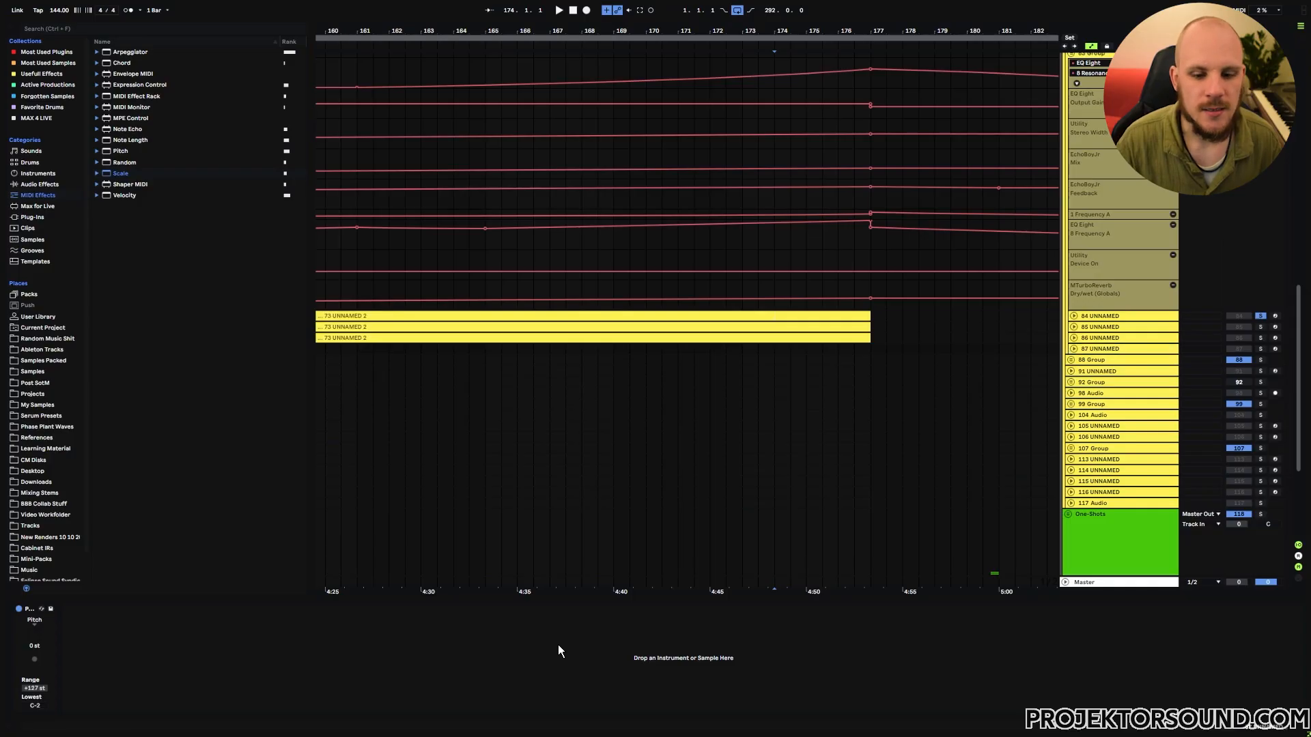
- Add the STEPIC MIDI sequencer after the Pitch effect on track 87
{"action": "right_click", "coordinate": [558, 645]}
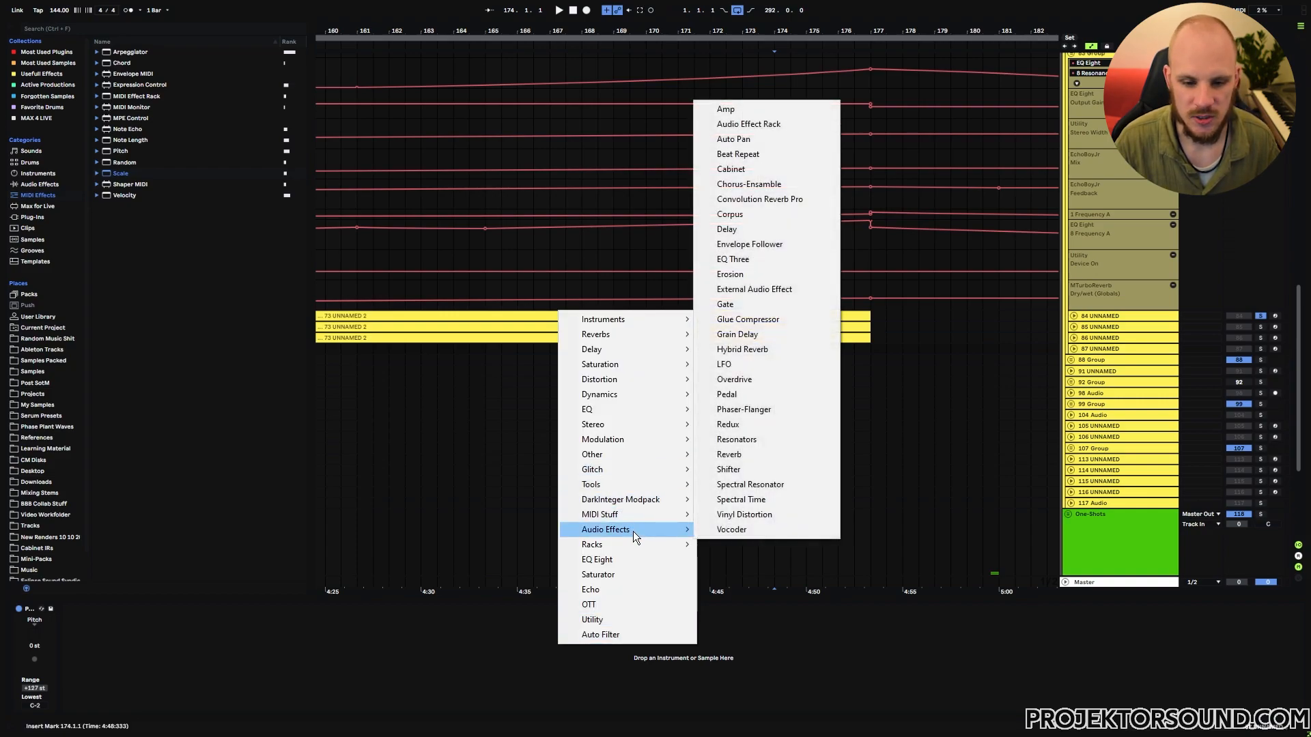
{"action": "mouse_move", "coordinate": [640, 518]}
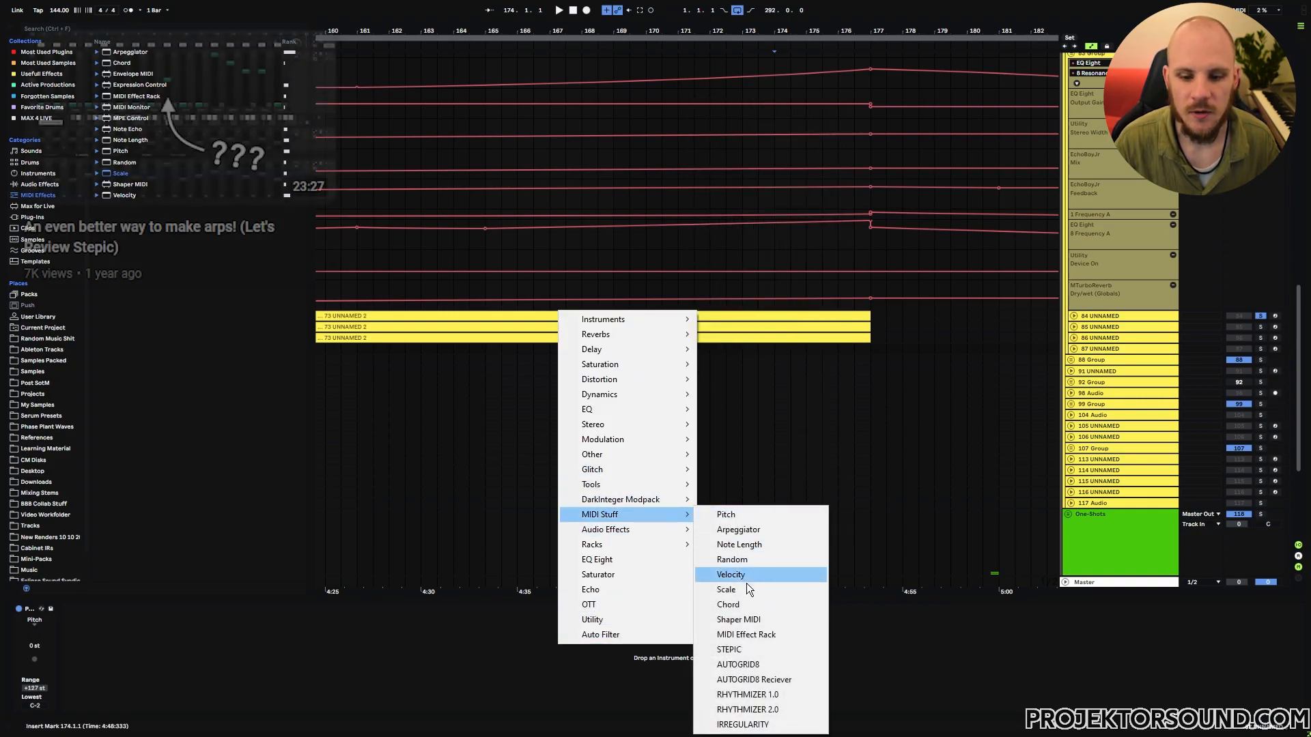
{"action": "left_click", "coordinate": [746, 649]}
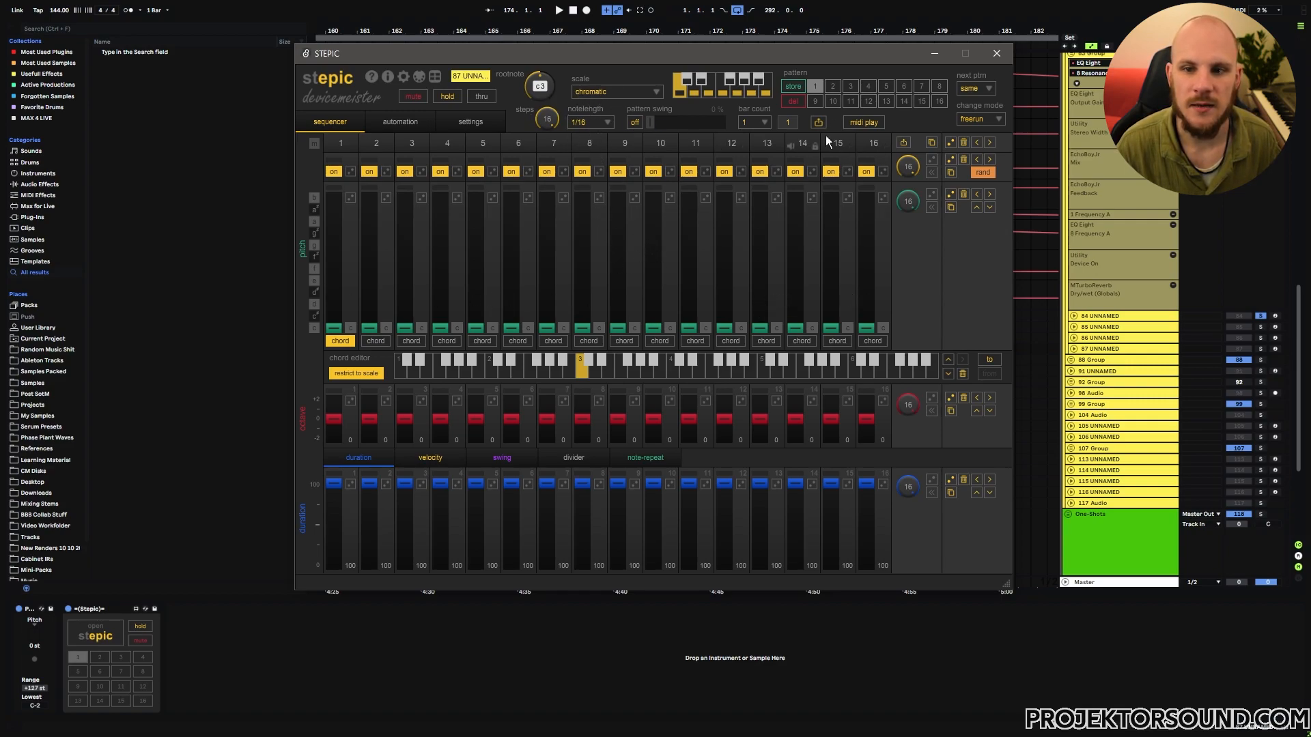
- View STEPIC's pattern slots 2, 3 and 1 and its automation page, and return to the sequencer page
{"action": "left_click", "coordinate": [833, 85]}
{"action": "left_click", "coordinate": [851, 85]}
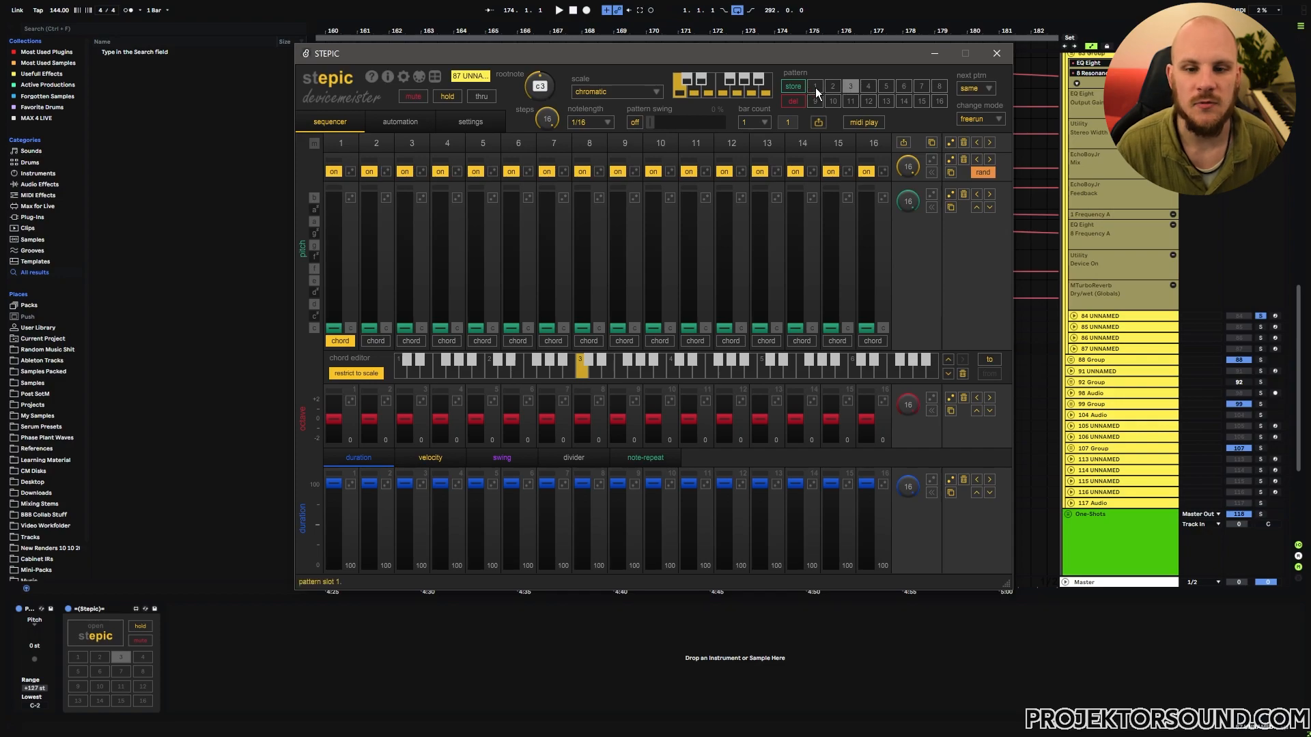
{"action": "left_click", "coordinate": [815, 88]}
{"action": "left_click", "coordinate": [411, 119]}
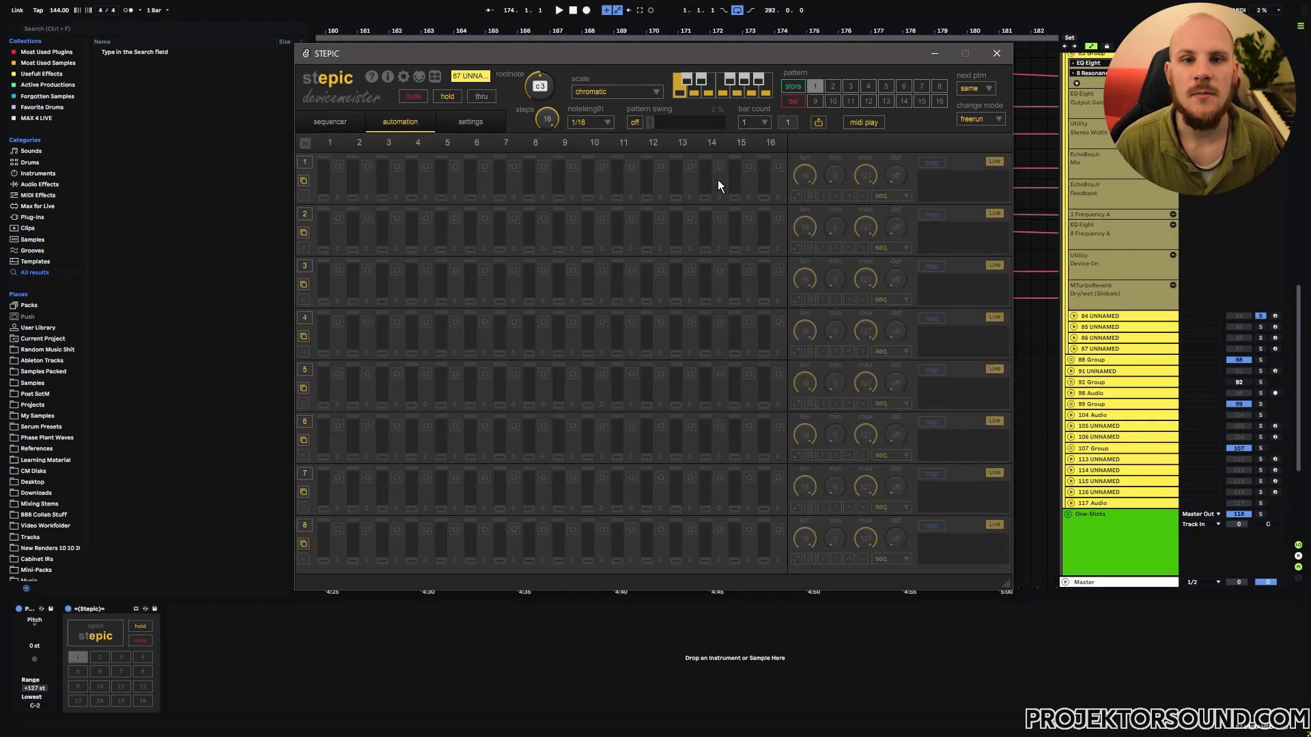
{"action": "left_click", "coordinate": [349, 127]}
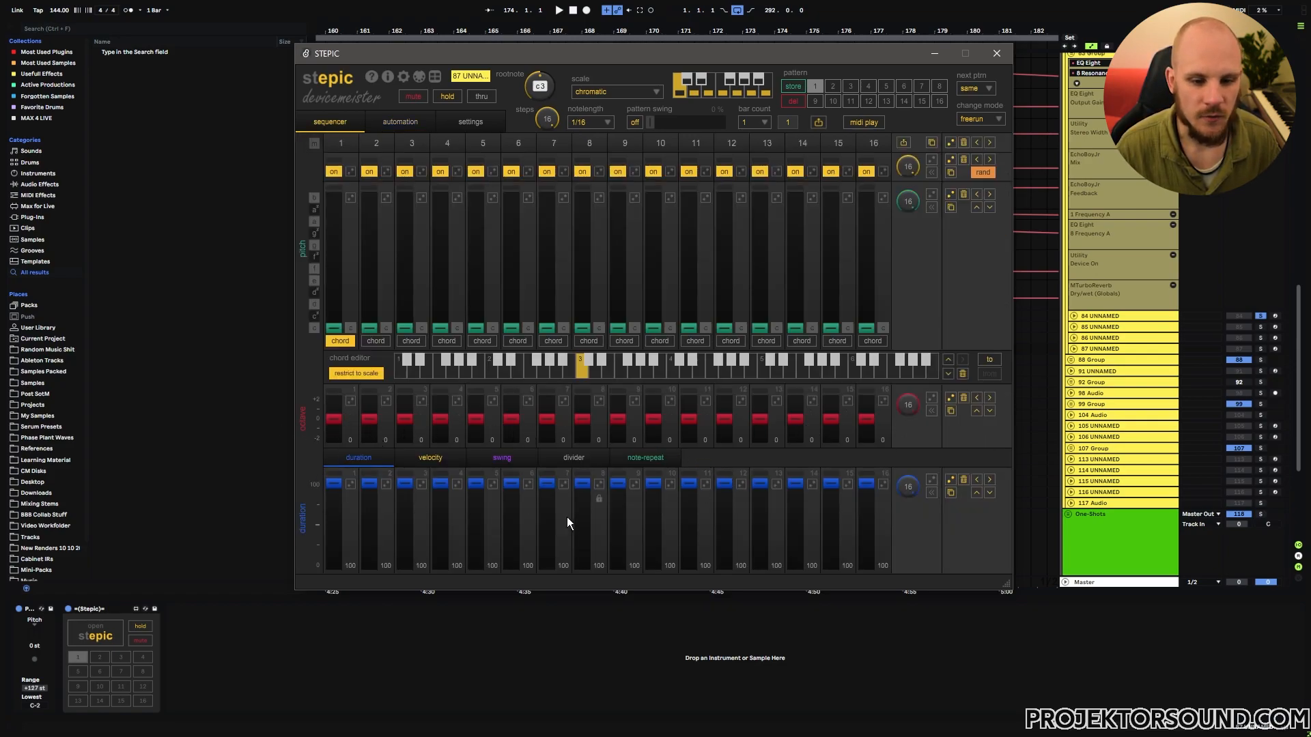
- Look through STEPIC's velocity, swing, divider and note-repeat lanes
{"action": "left_click", "coordinate": [437, 458]}
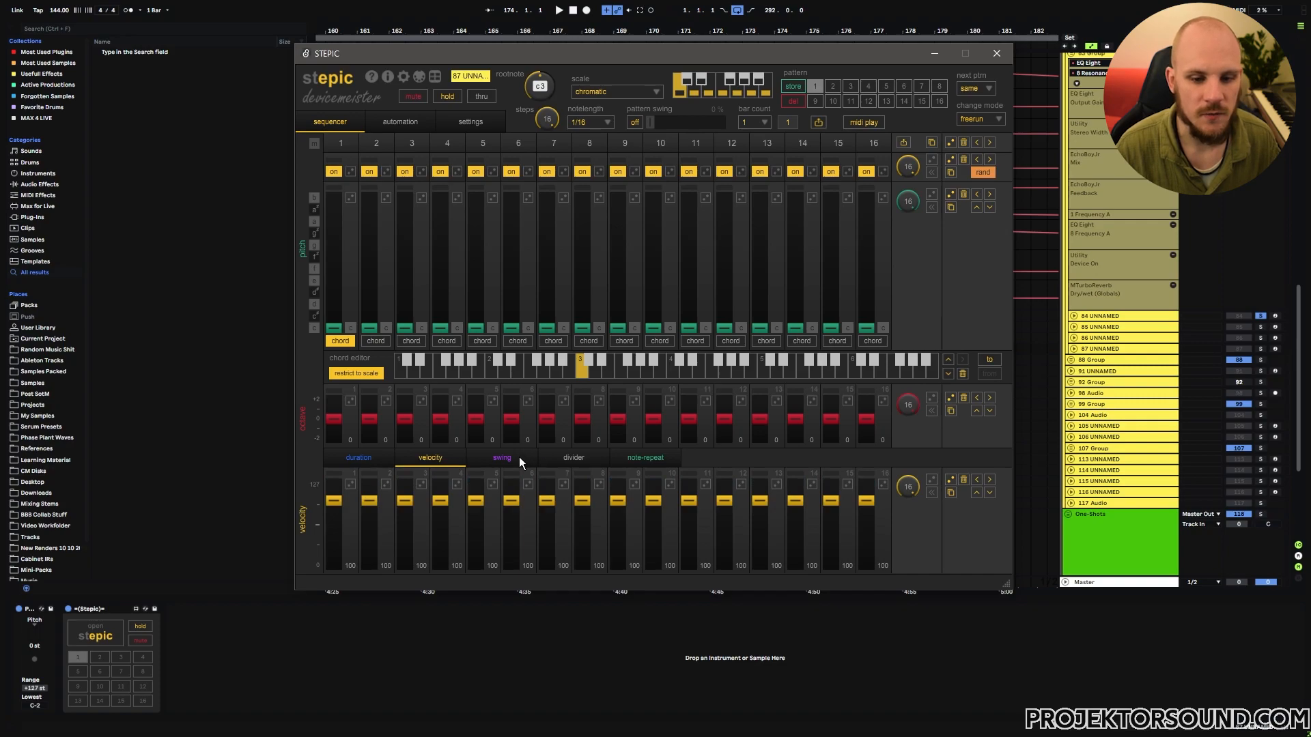
{"action": "left_click", "coordinate": [519, 456]}
{"action": "left_click", "coordinate": [635, 458]}
{"action": "left_click", "coordinate": [582, 460]}
{"action": "left_click", "coordinate": [639, 460]}
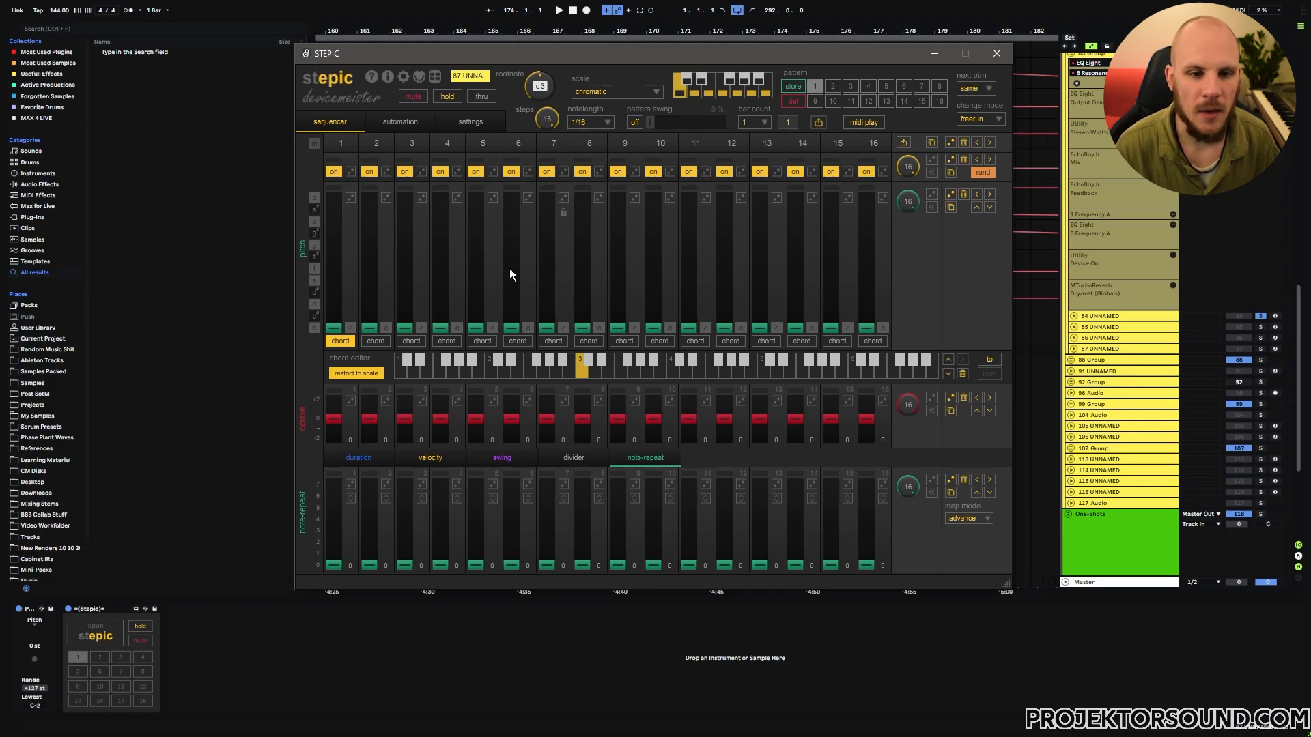
- Randomise STEPIC's pitch, step on/off, octave, note-repeat and velocity lanes
{"action": "left_click", "coordinate": [950, 193]}
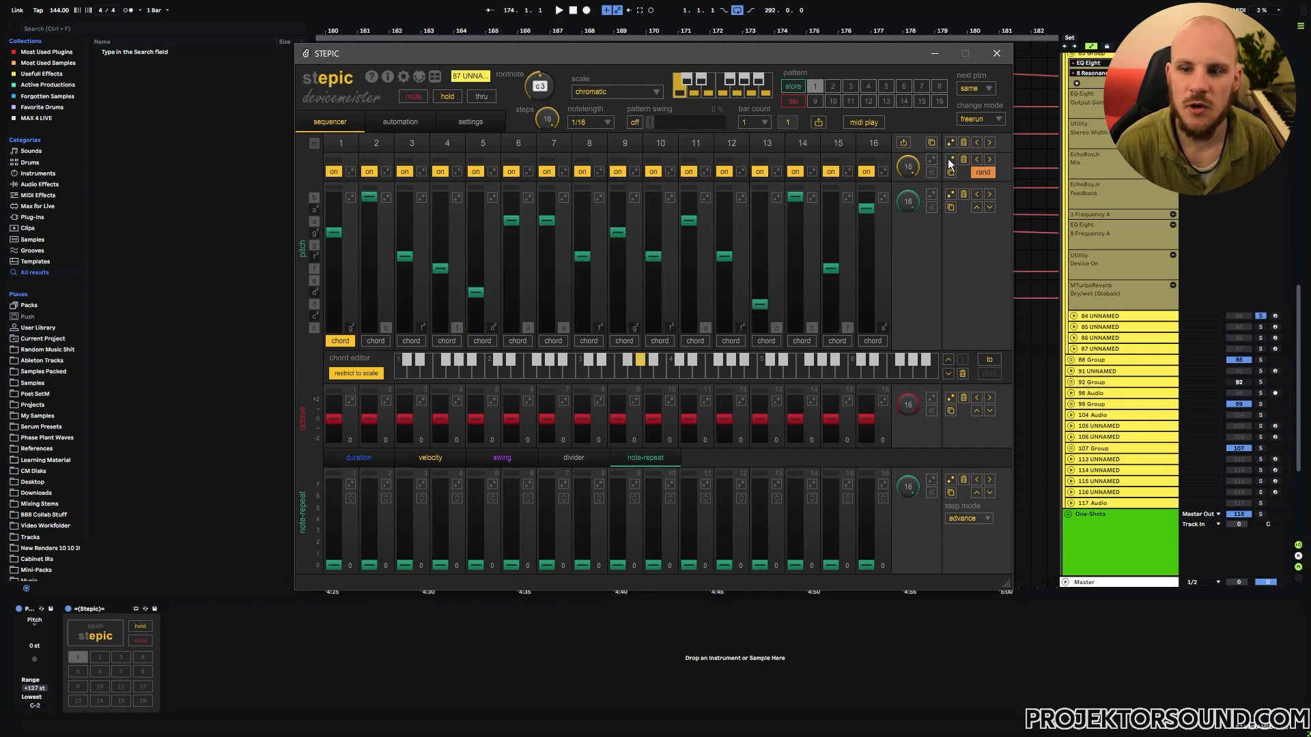
{"action": "left_click", "coordinate": [950, 159]}
{"action": "left_click", "coordinate": [950, 397]}
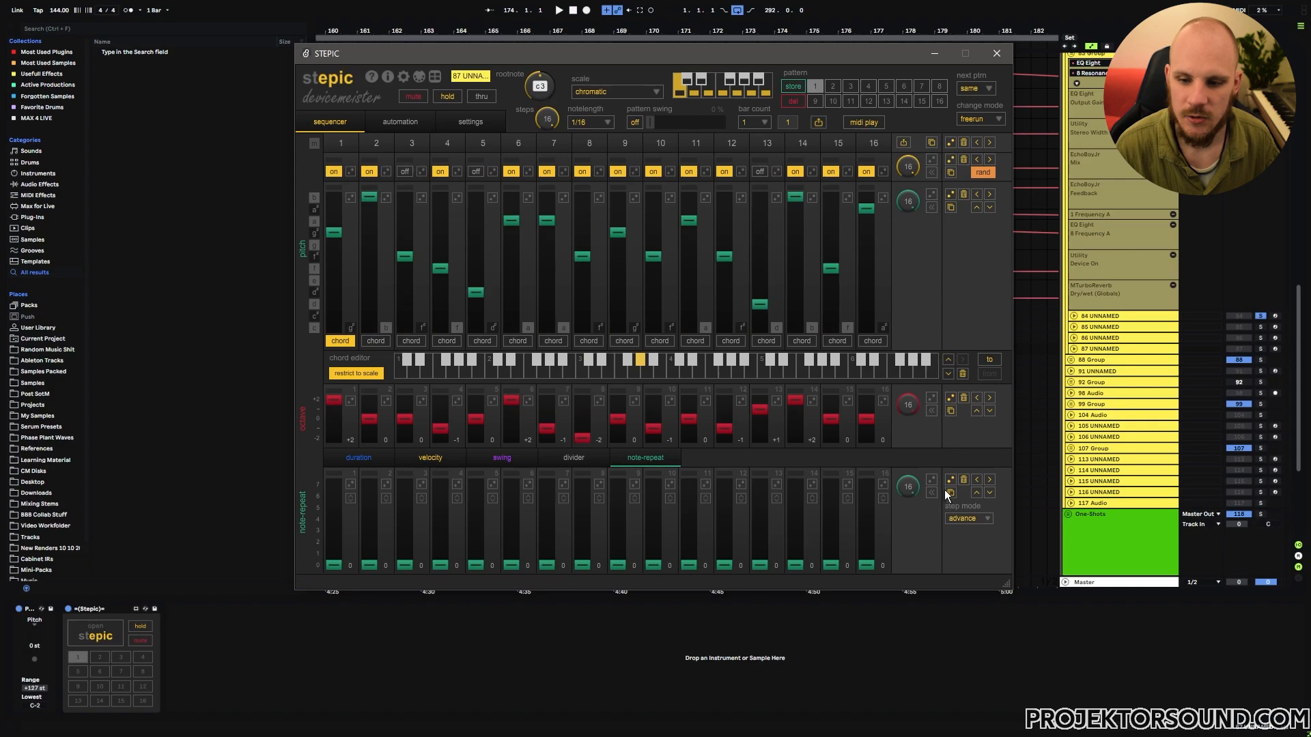
{"action": "left_click", "coordinate": [950, 480]}
{"action": "left_click", "coordinate": [423, 457]}
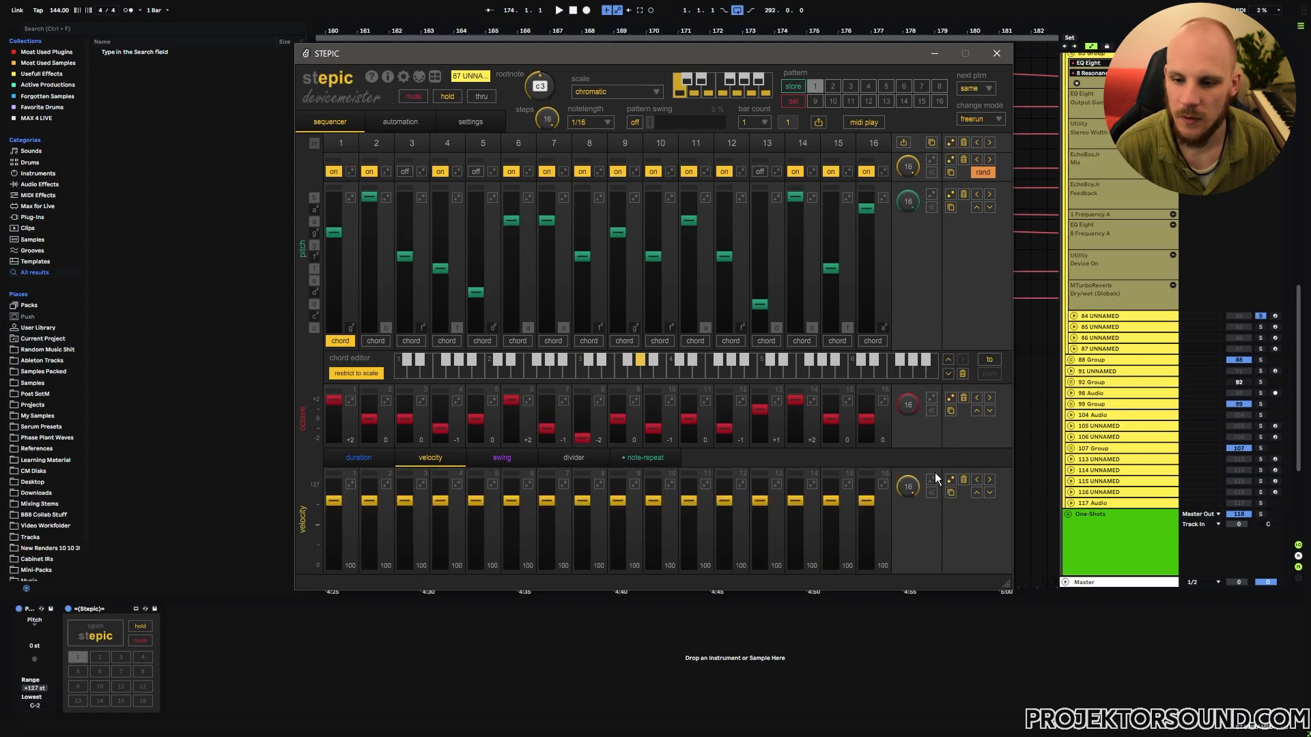
{"action": "left_click", "coordinate": [950, 479]}
- Enable playback randomisation for the pitch of steps 4 to 6 and the on/off state of steps 5 to 7
{"action": "left_click", "coordinate": [932, 194]}
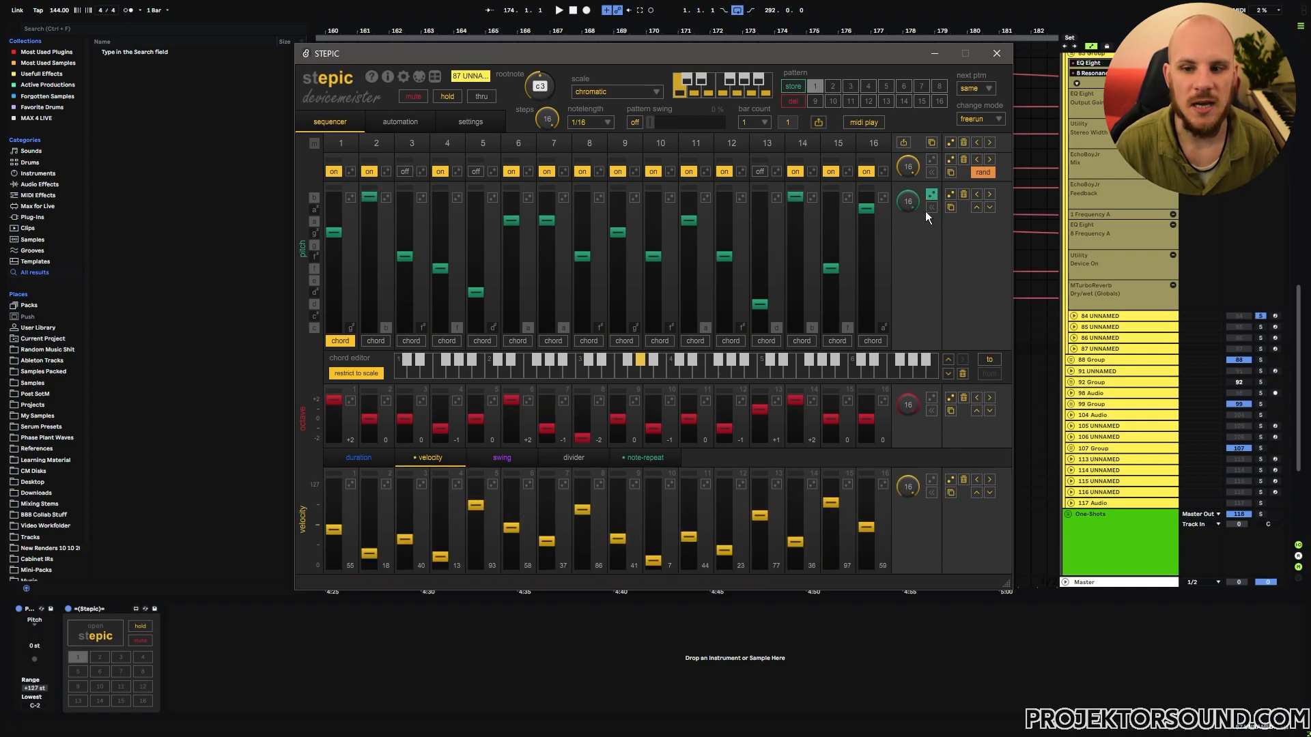
{"action": "left_click", "coordinate": [457, 198]}
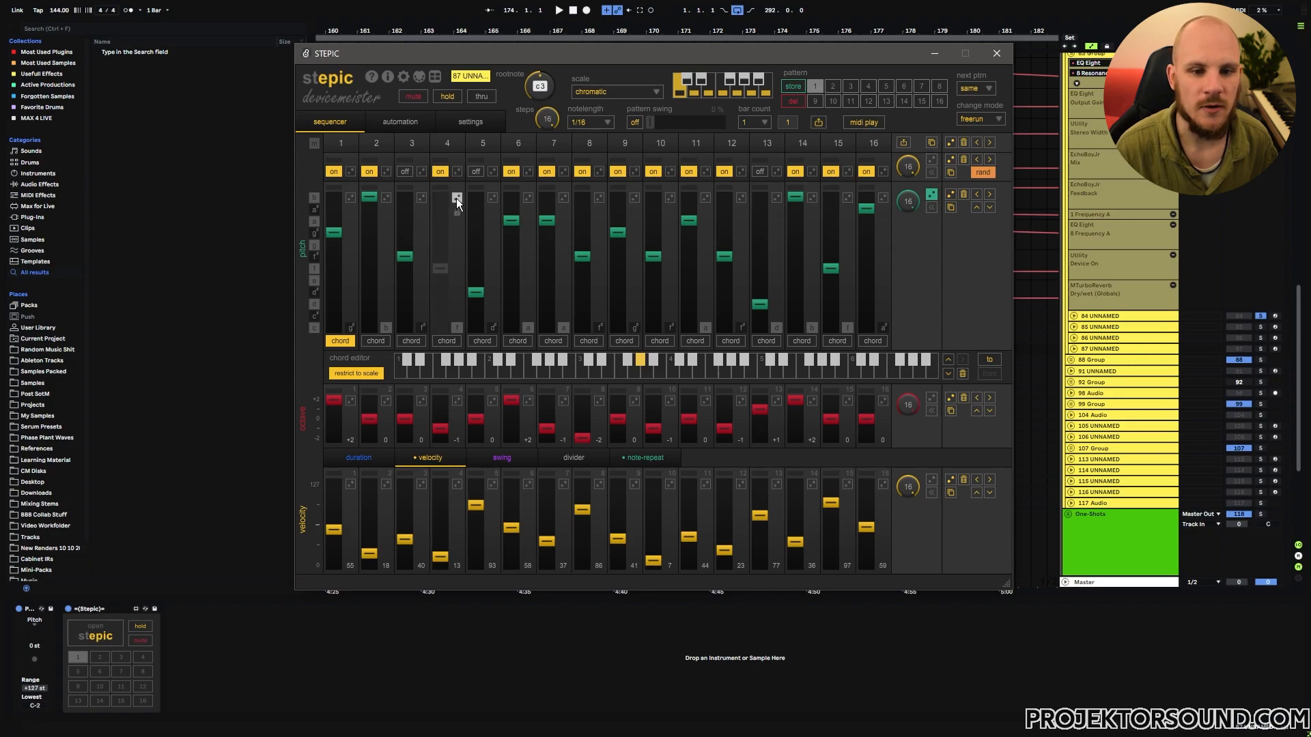
{"action": "left_click", "coordinate": [492, 197]}
{"action": "left_click", "coordinate": [528, 197]}
{"action": "left_click", "coordinate": [932, 193]}
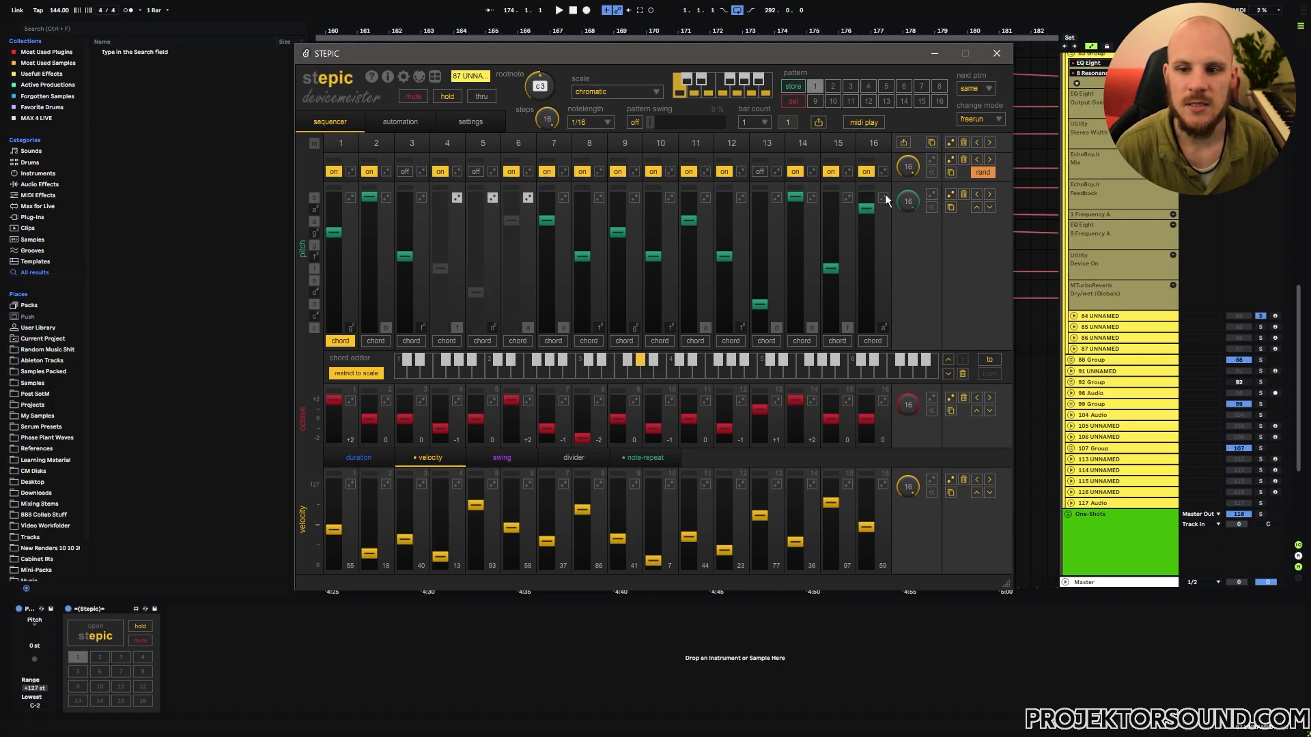
{"action": "left_click", "coordinate": [494, 171]}
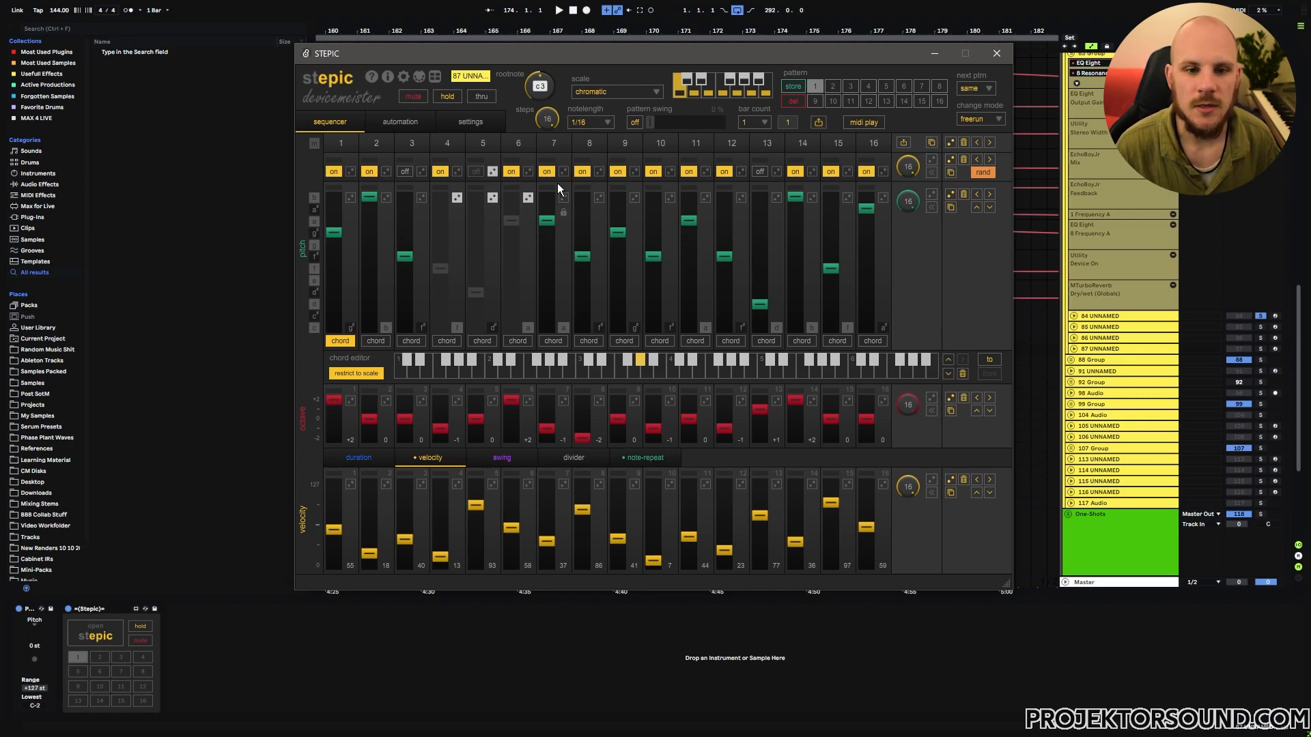
{"action": "left_click", "coordinate": [563, 171]}
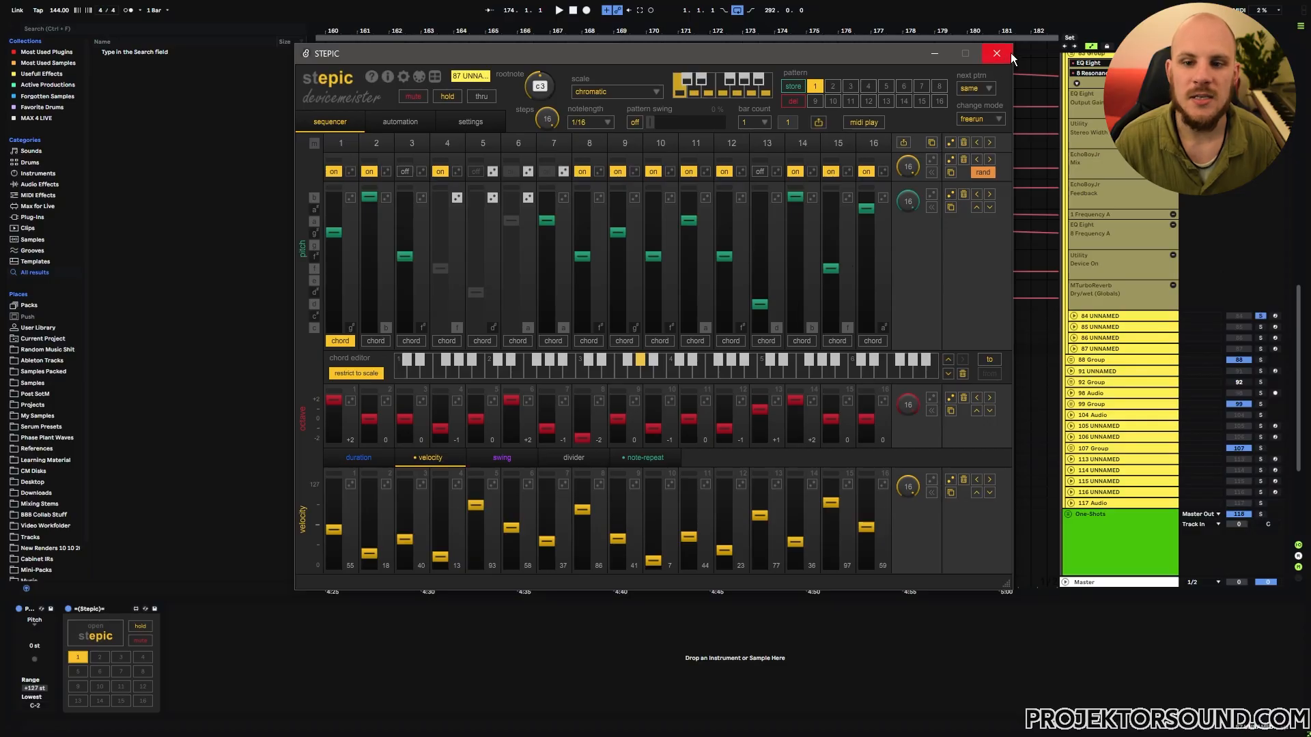
- Close the STEPIC window and highlight track 84's rising sequence from bar 169 to its end
{"action": "left_click", "coordinate": [1009, 52]}
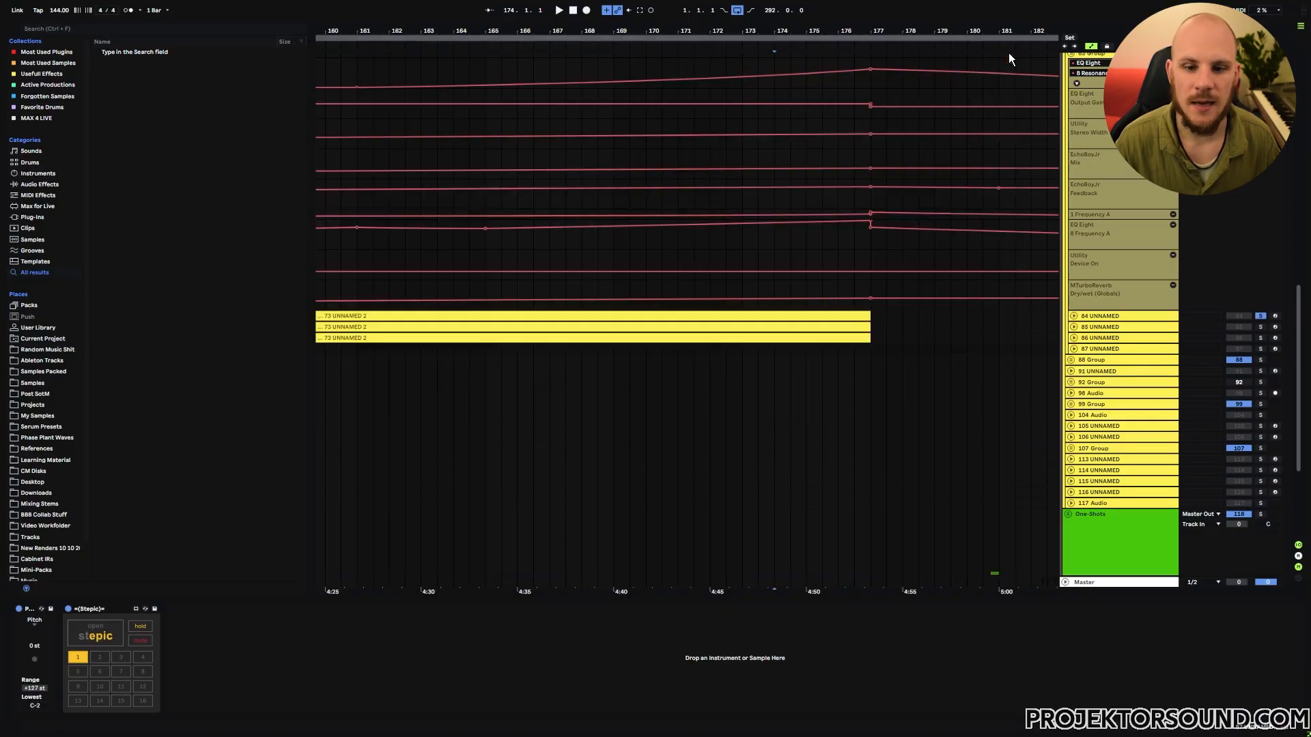
{"action": "left_click", "coordinate": [1073, 316]}
{"action": "left_click_drag", "start_coordinate": [612, 356], "coordinate": [862, 362]}
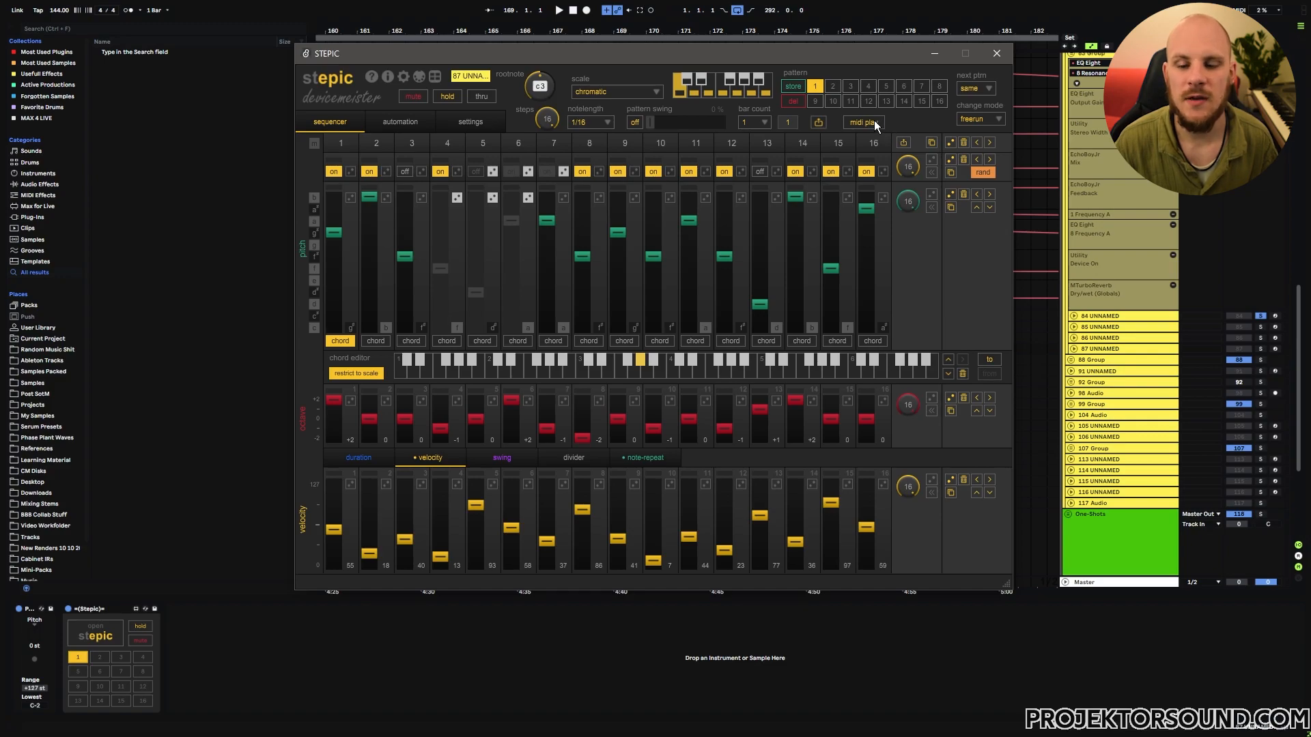
- Examine STEPIC's MIDI play settings, including the note-in and arpeggiator modes, and close its window
{"action": "left_click", "coordinate": [873, 121]}
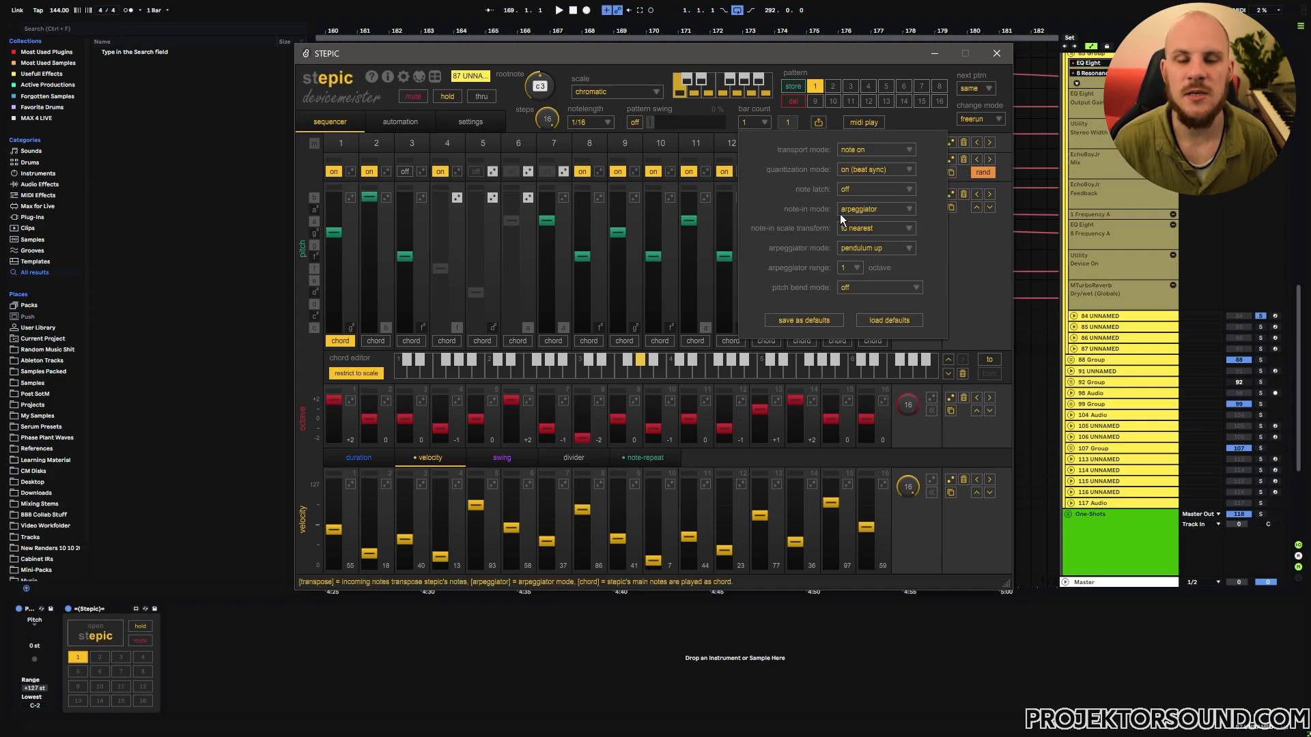
{"action": "left_click", "coordinate": [869, 127]}
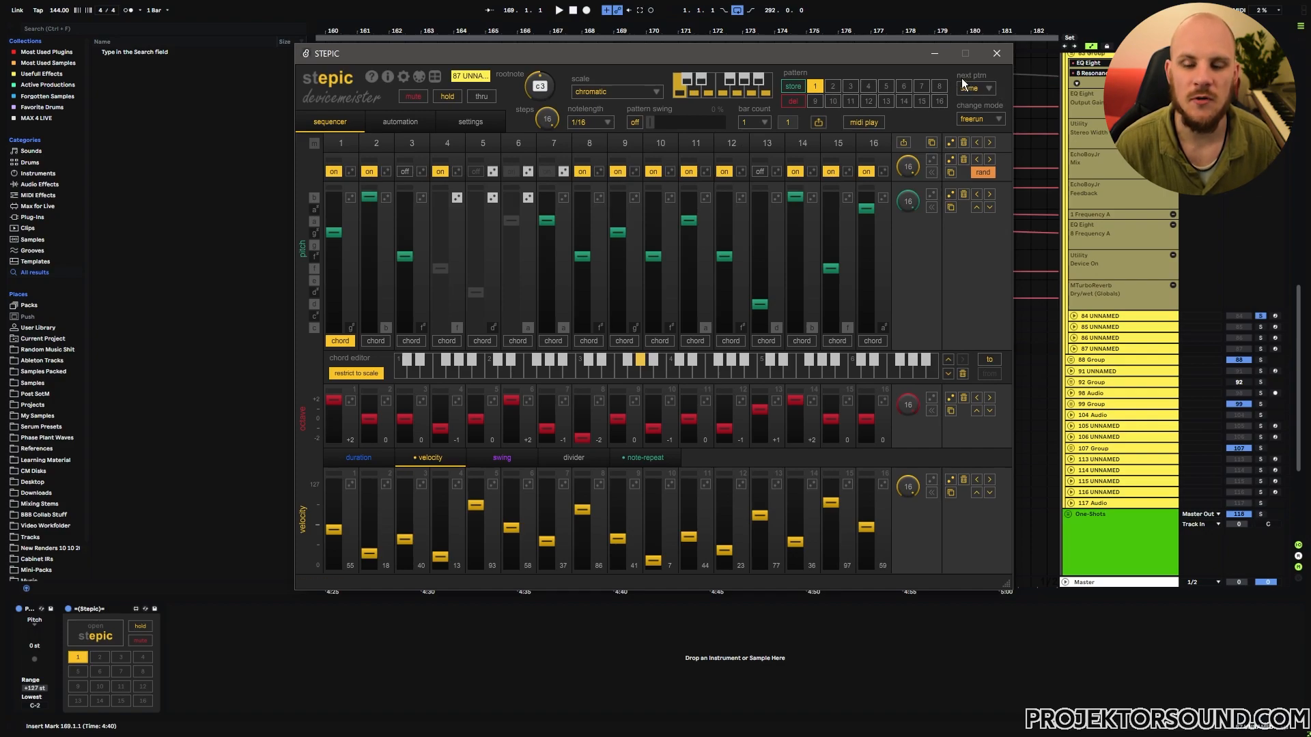
{"action": "left_click", "coordinate": [271, 625]}
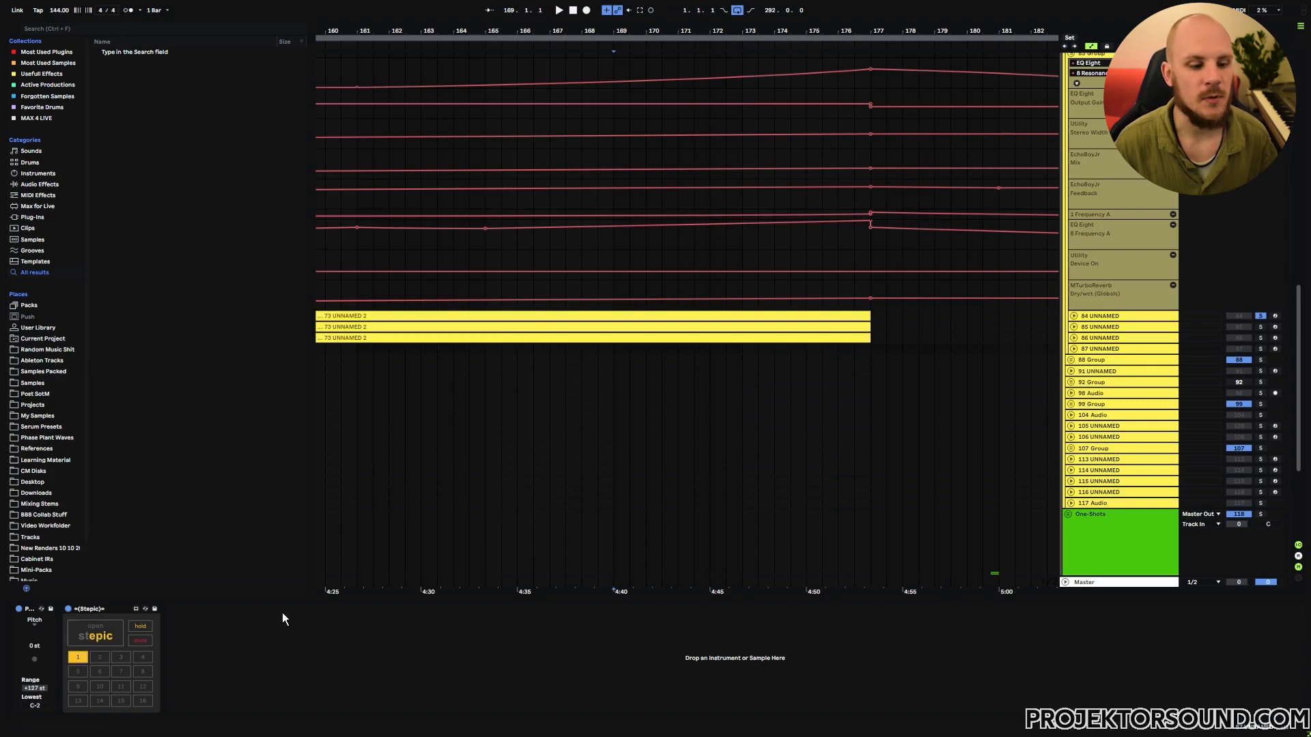
- Remove STEPIC from track 87 and add an Arpeggiator after the Pitch effect
{"action": "left_click", "coordinate": [116, 609]}
{"action": "key", "text": "Delete"}
{"action": "right_click", "coordinate": [226, 638]}
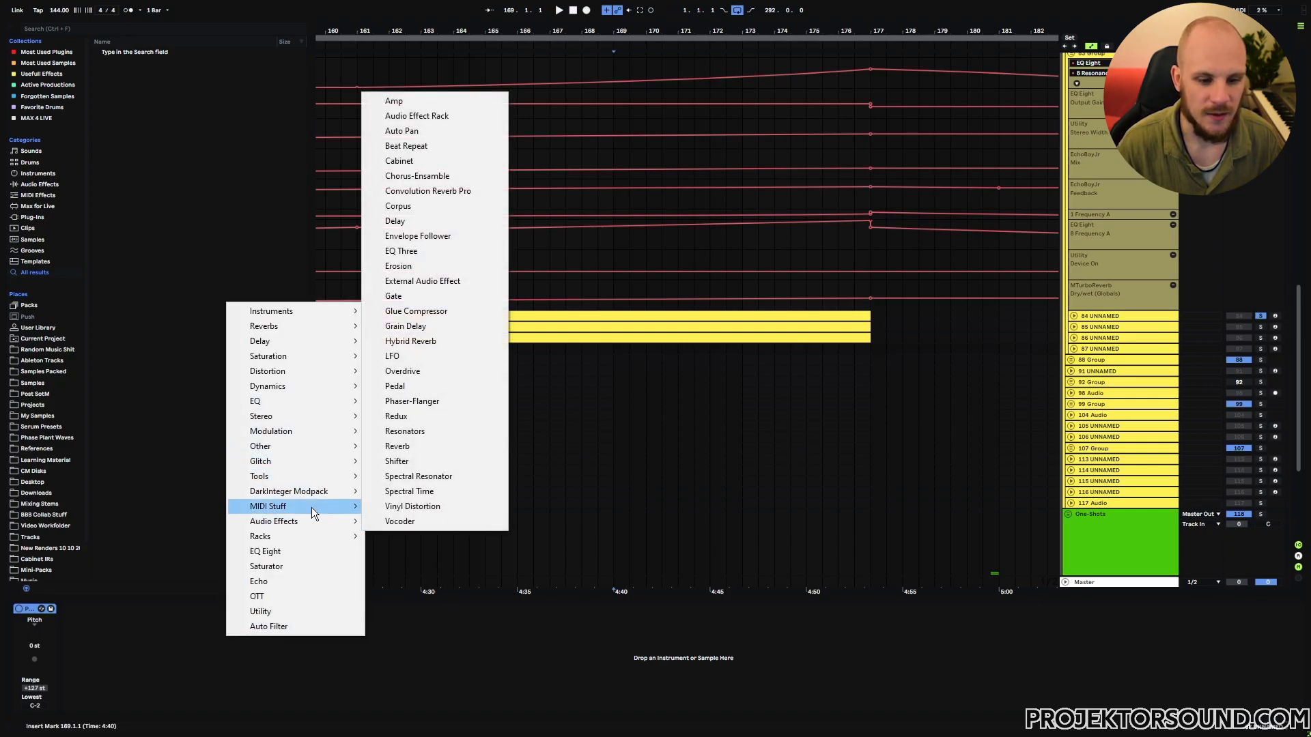
{"action": "mouse_move", "coordinate": [313, 506]}
{"action": "left_click", "coordinate": [435, 521]}
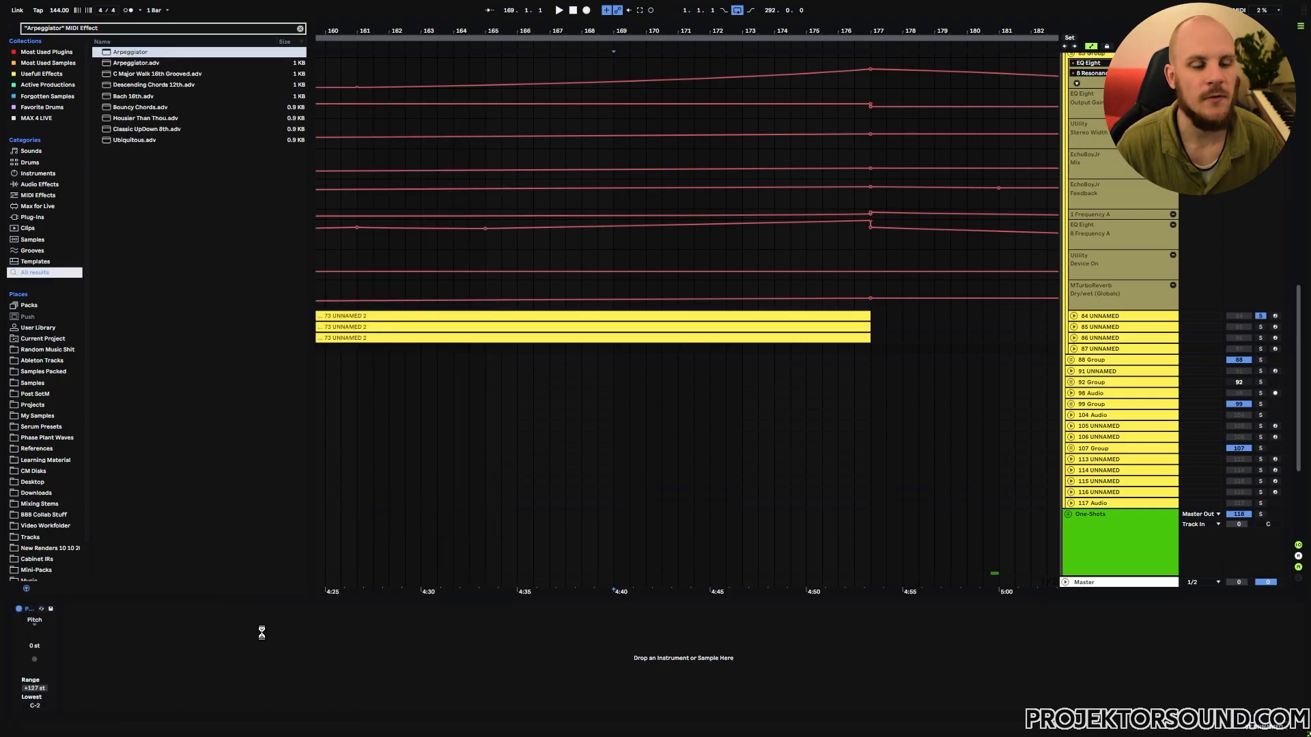